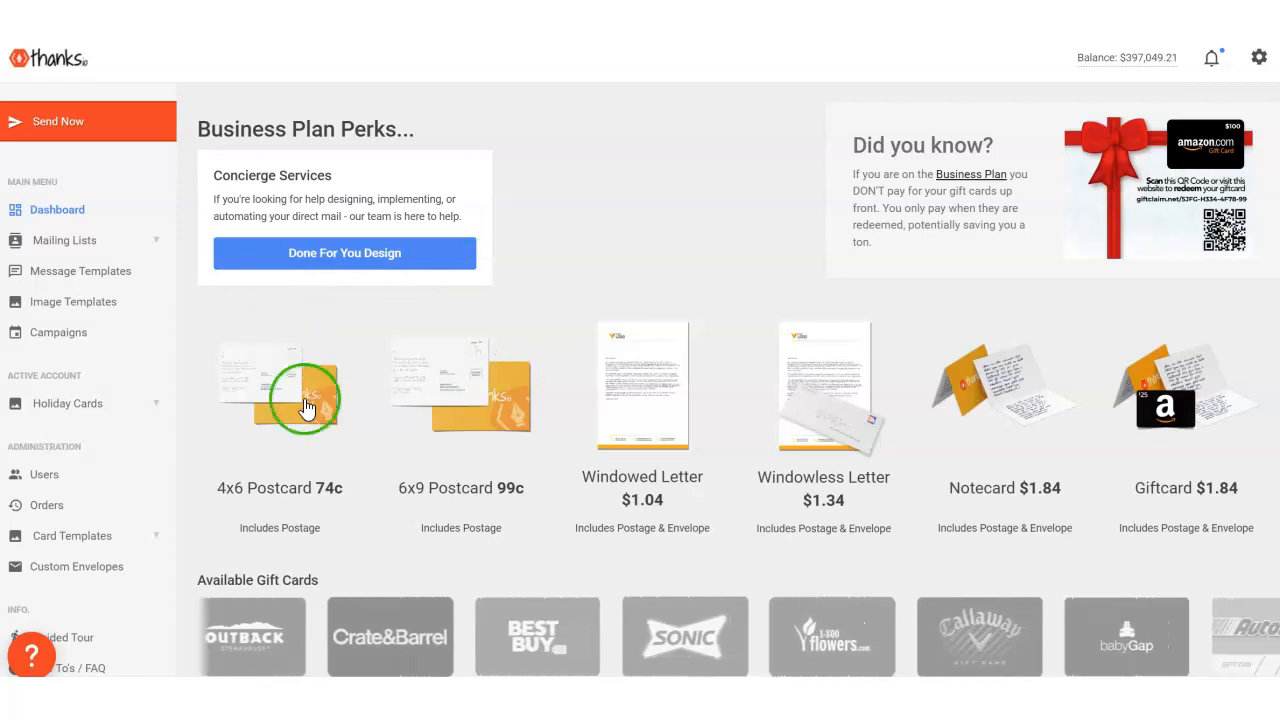
- Open the image templates and start a new notecard/giftcard design, accepting the notice about the bleed and cut zones
click(87, 315)
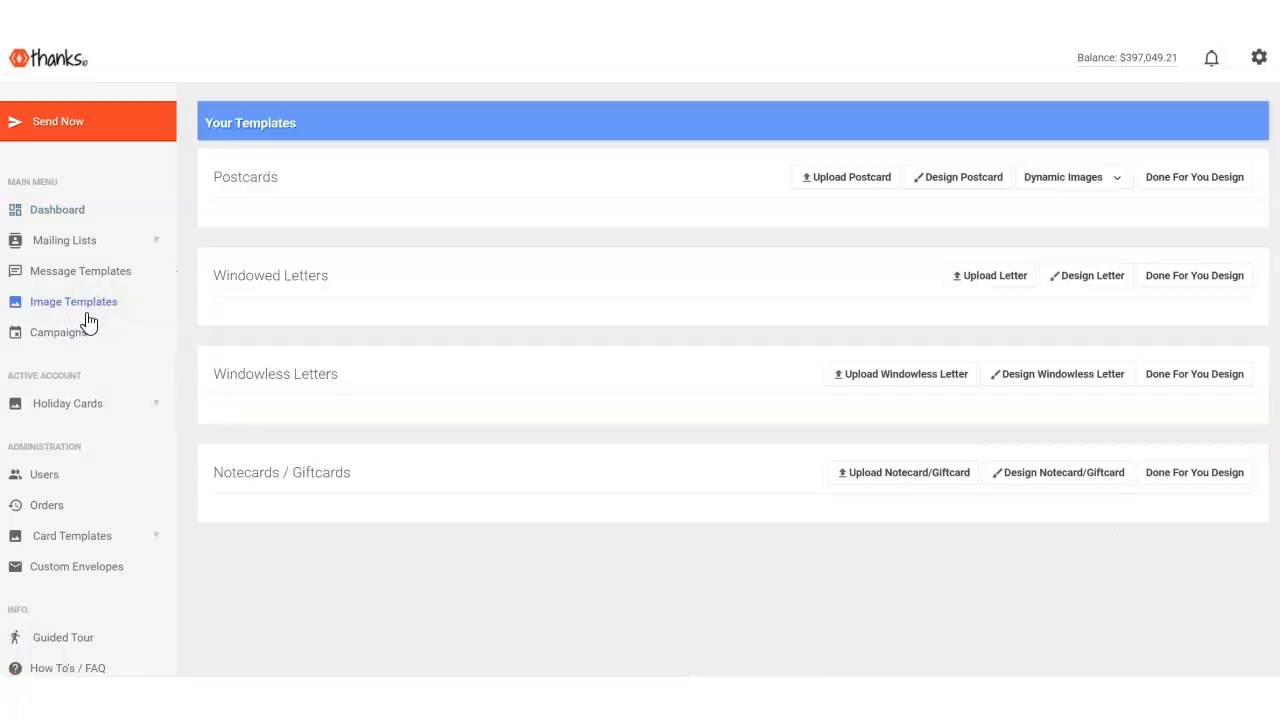
scroll(671, 420, down, 1)
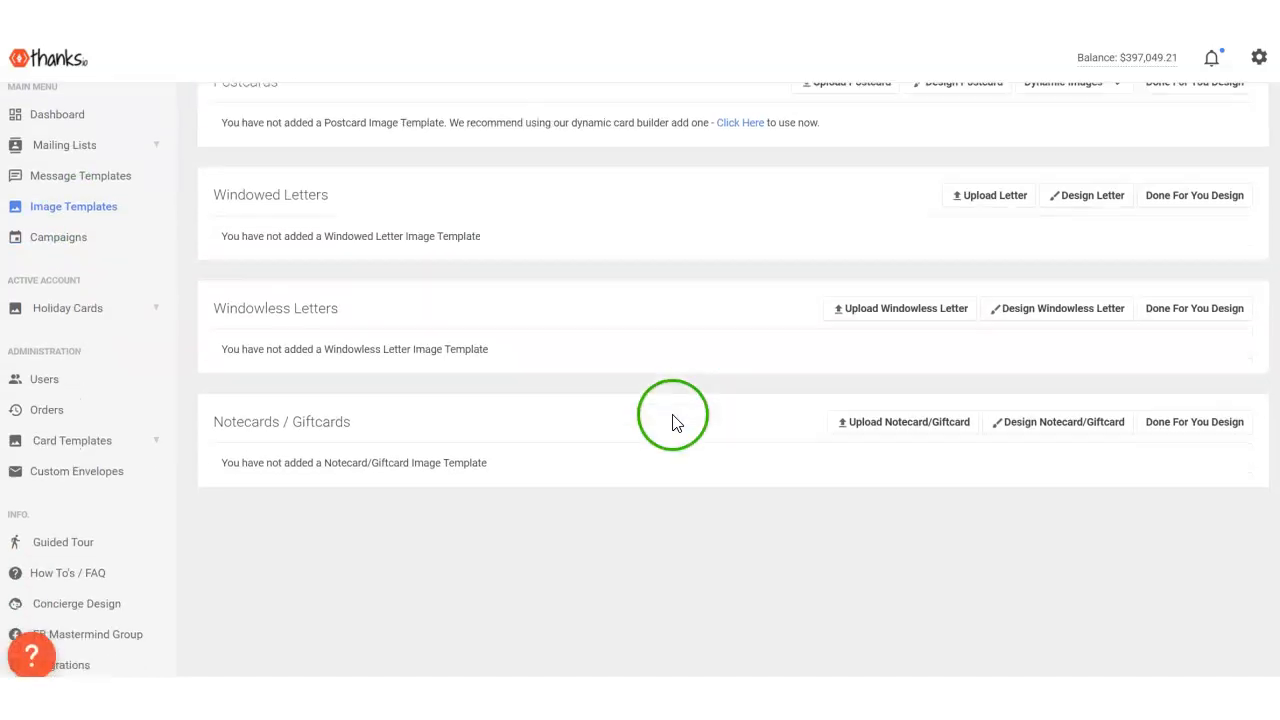
drag(386, 420, 218, 402)
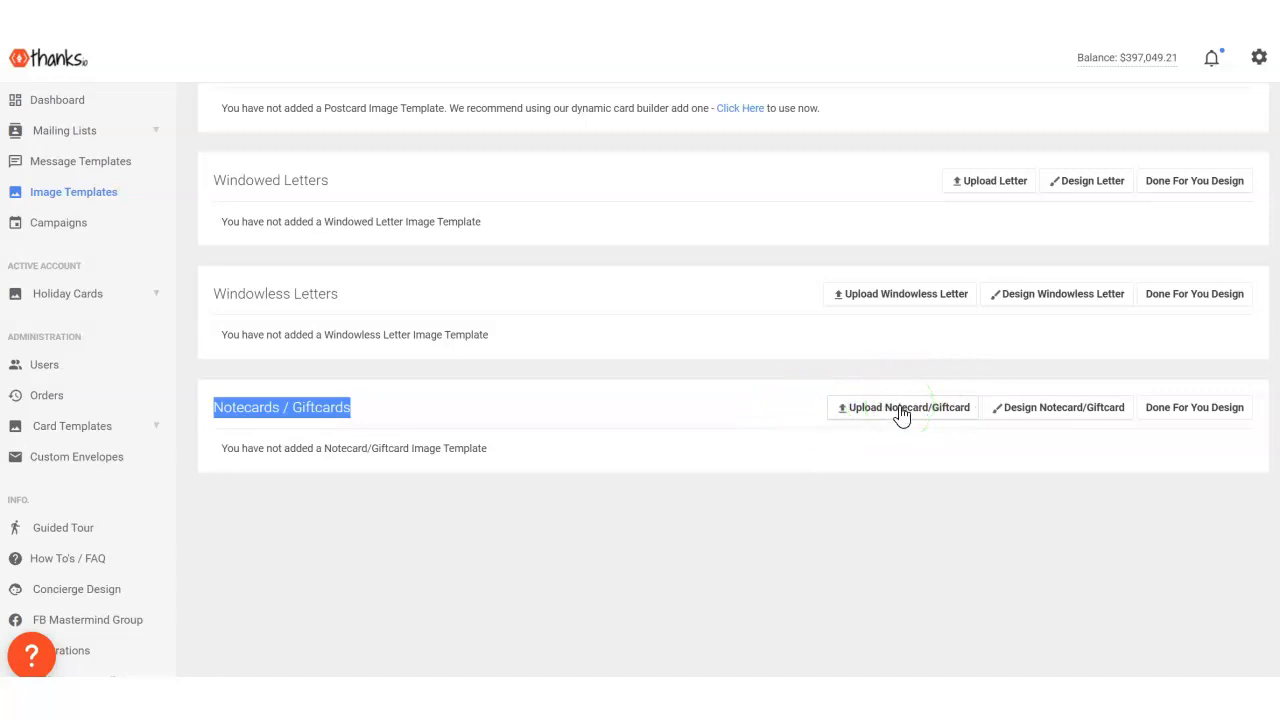
click(1057, 414)
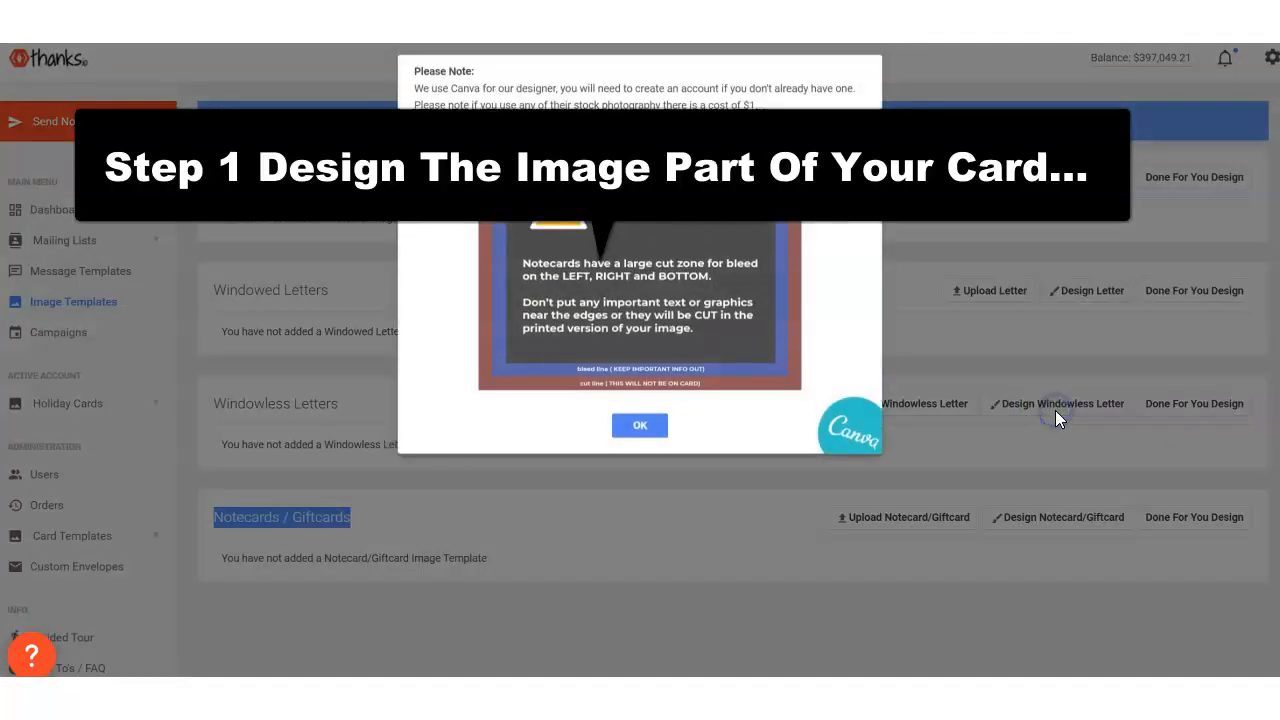
click(659, 429)
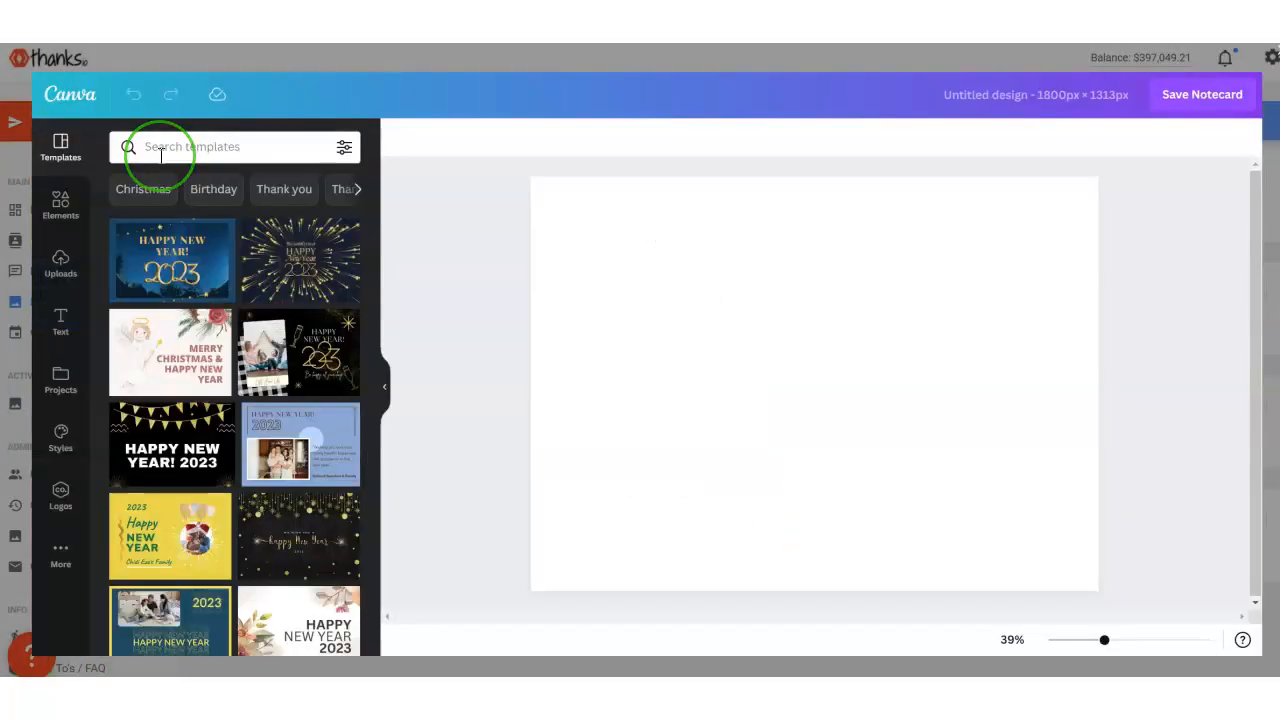
- Search the design templates for christmas and apply the dark Merry Christmas template with ornaments and gifts
click(192, 147)
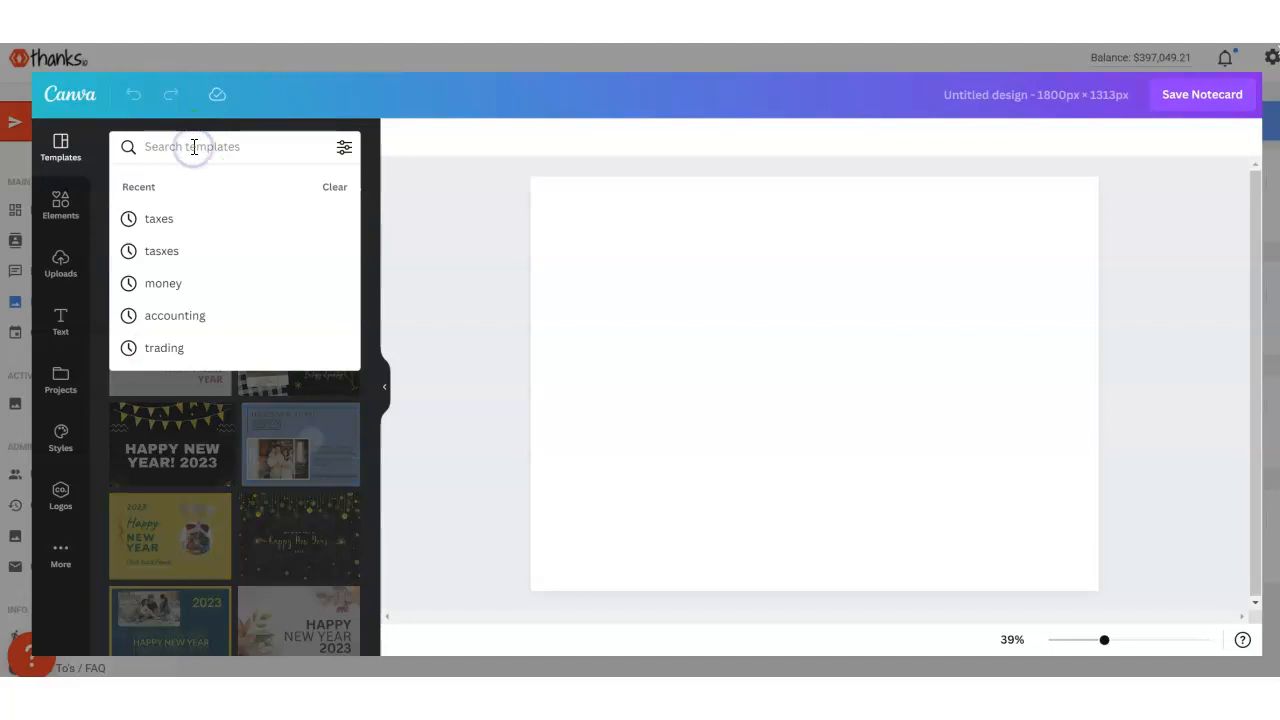
text(christmas)
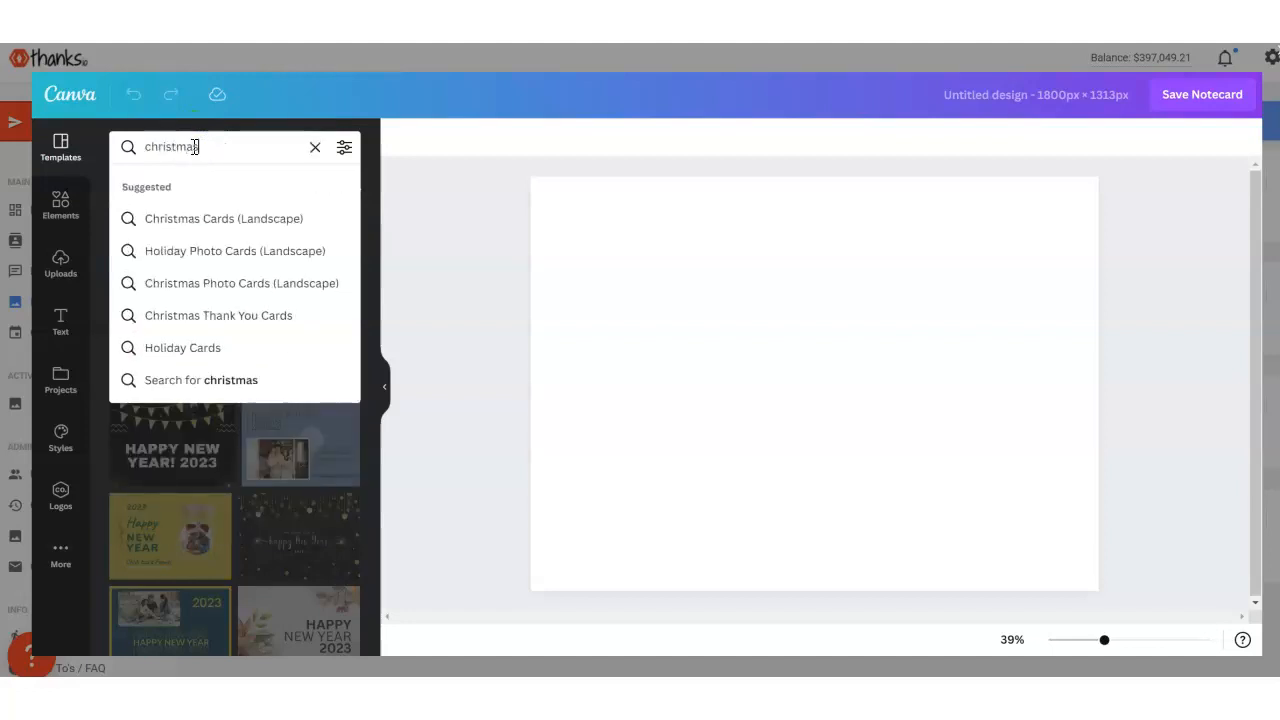
click(166, 385)
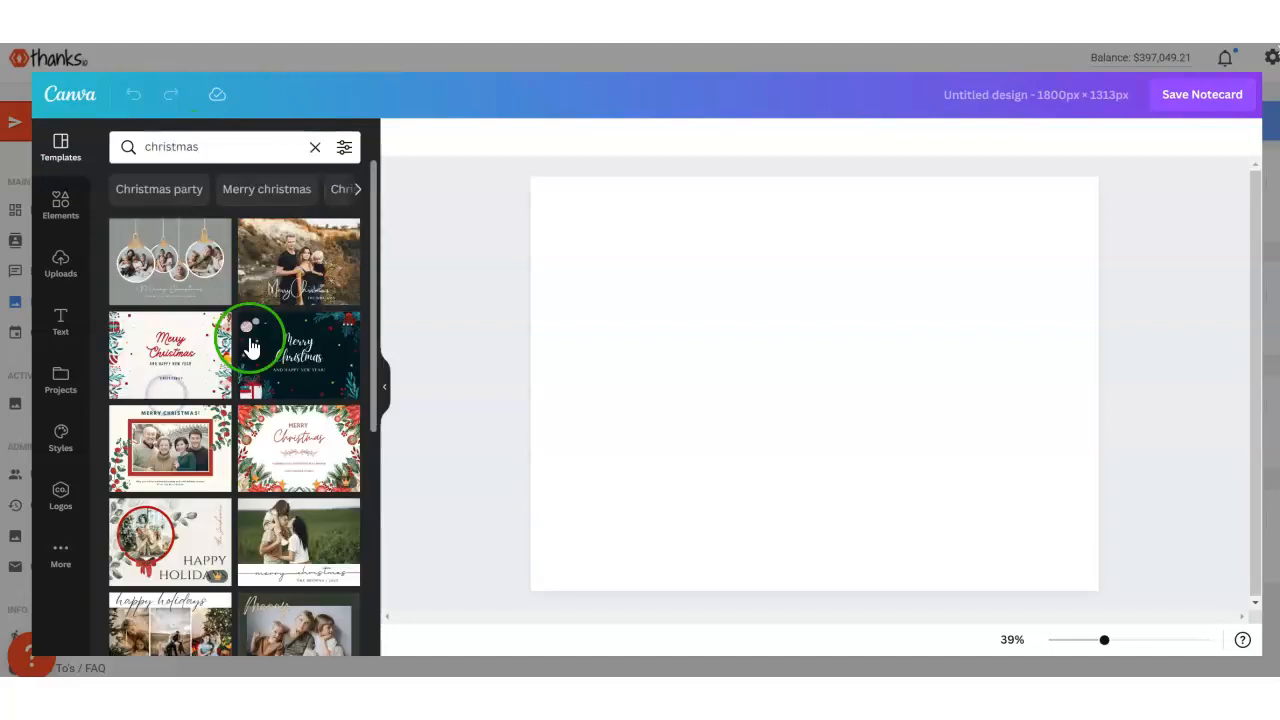
scroll(245, 340, down, 3)
scroll(242, 370, up, 3)
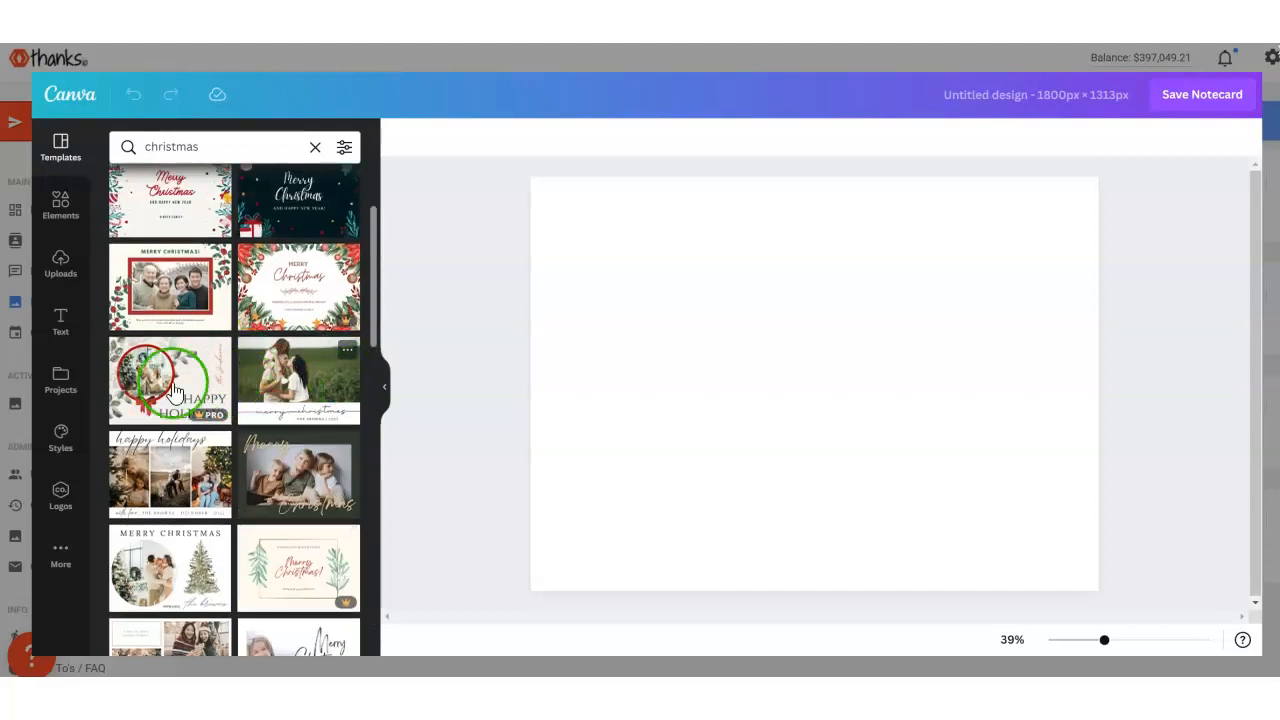
click(290, 357)
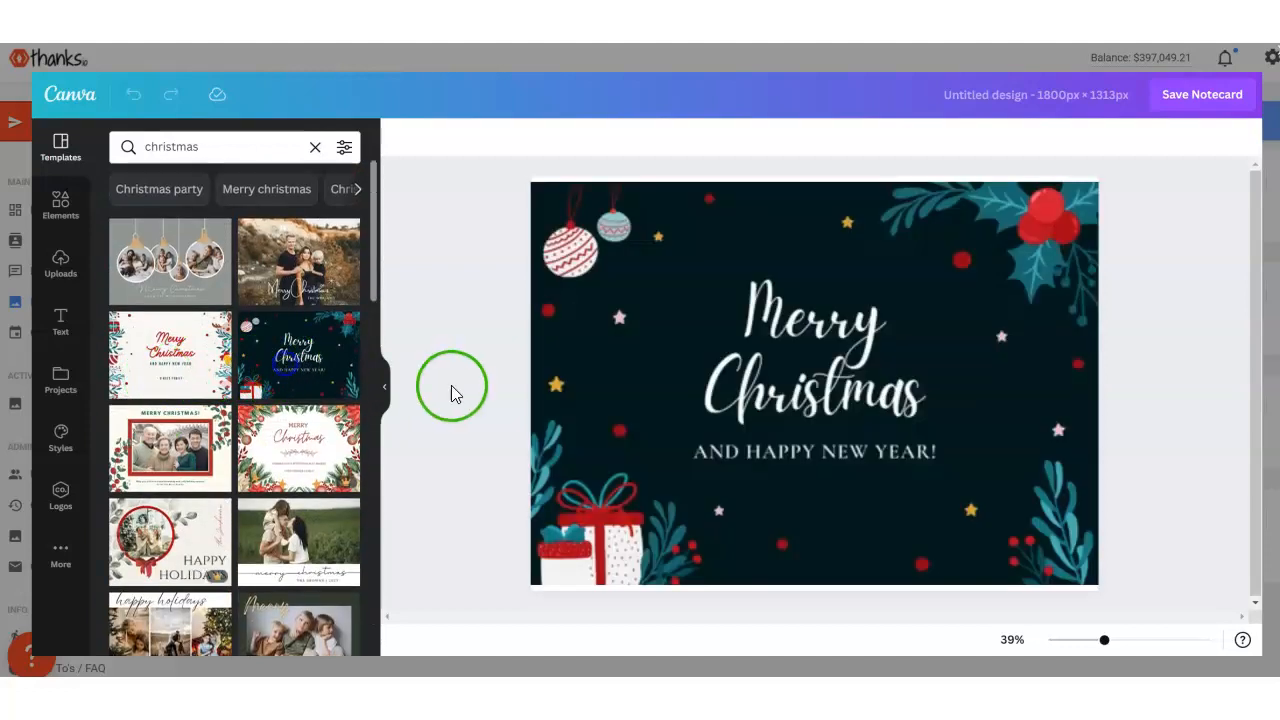
click(706, 393)
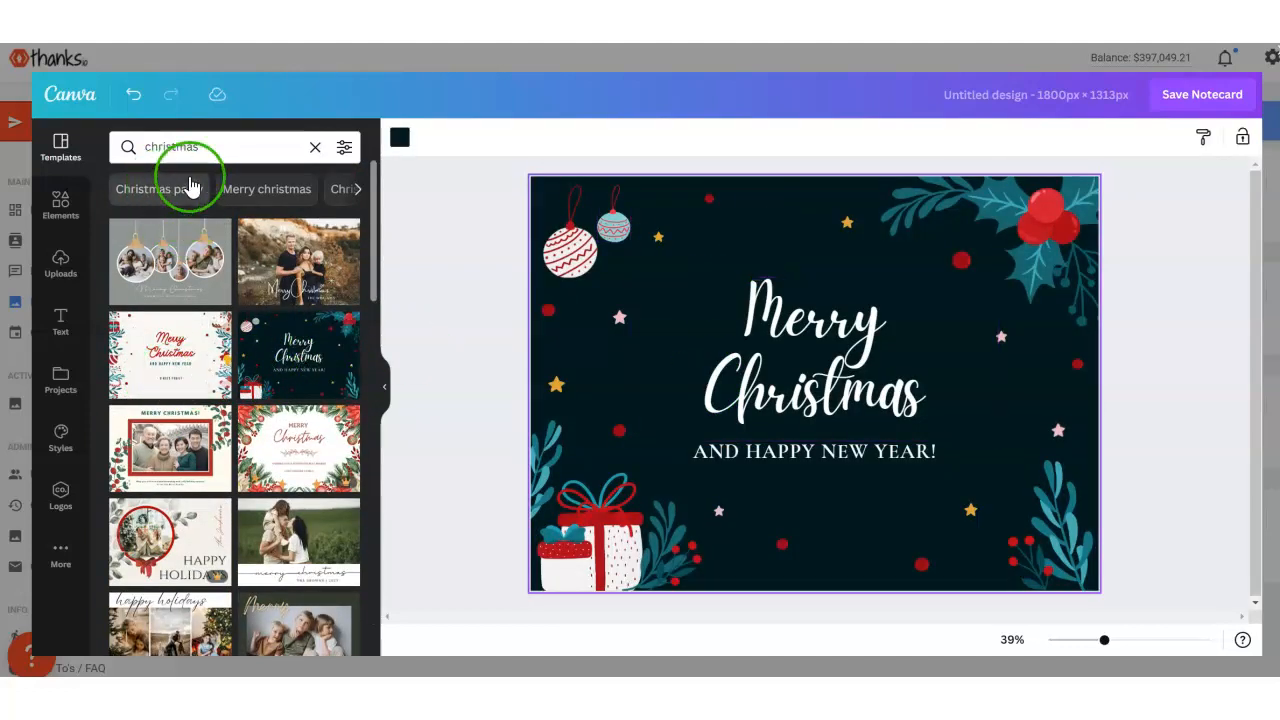
- Search the design templates for happy holidays and choose the suggested Holiday Cards category
click(140, 147)
text(holiday)
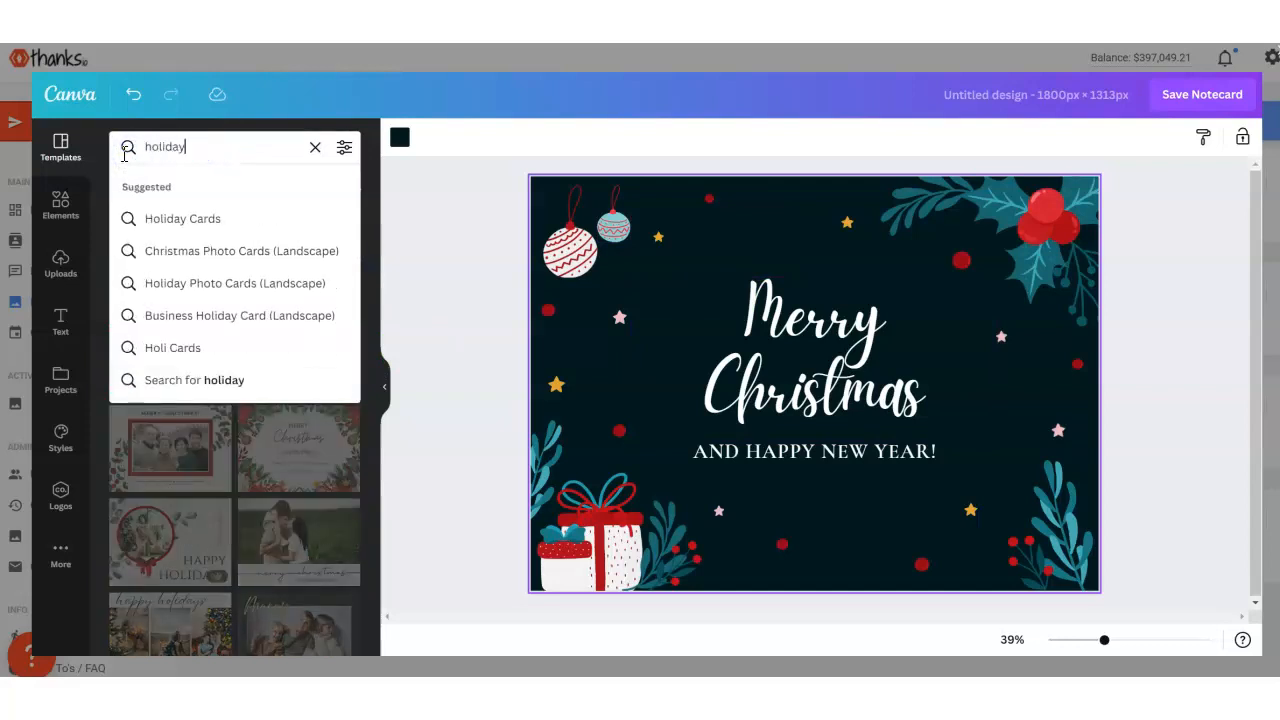
text( ha)
key(BackSpace)
text(ol)
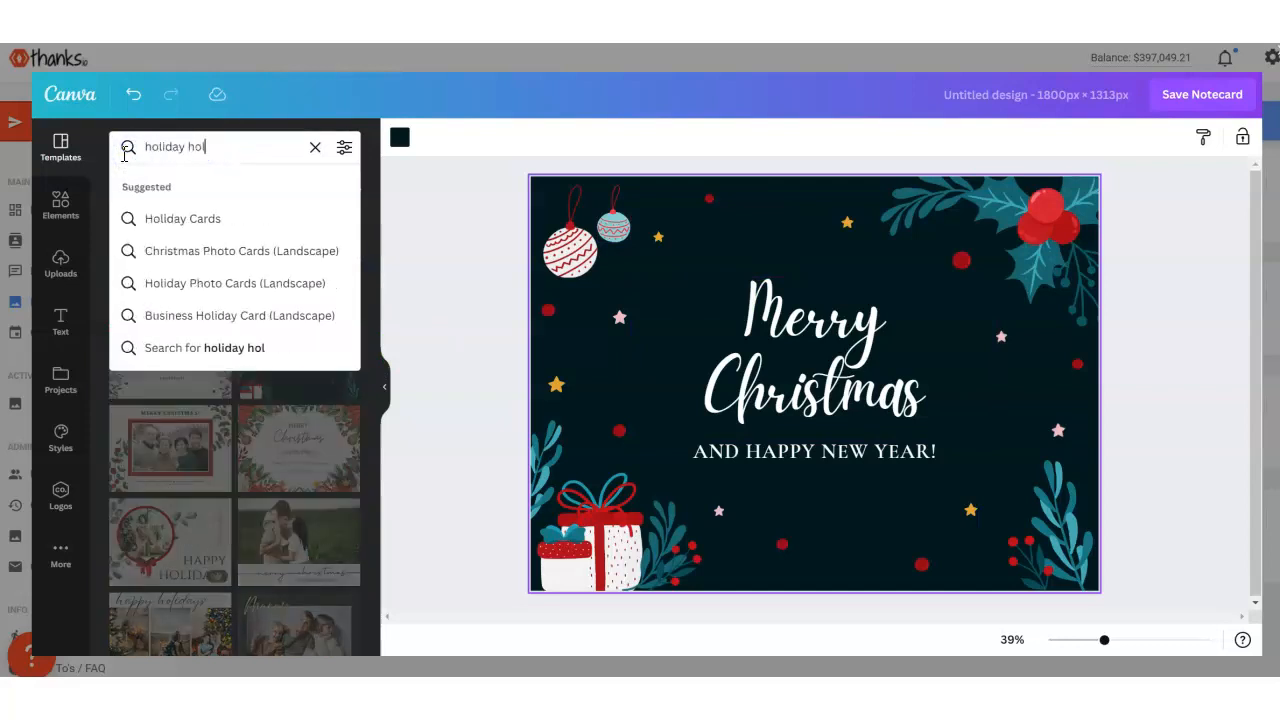
text(happy )
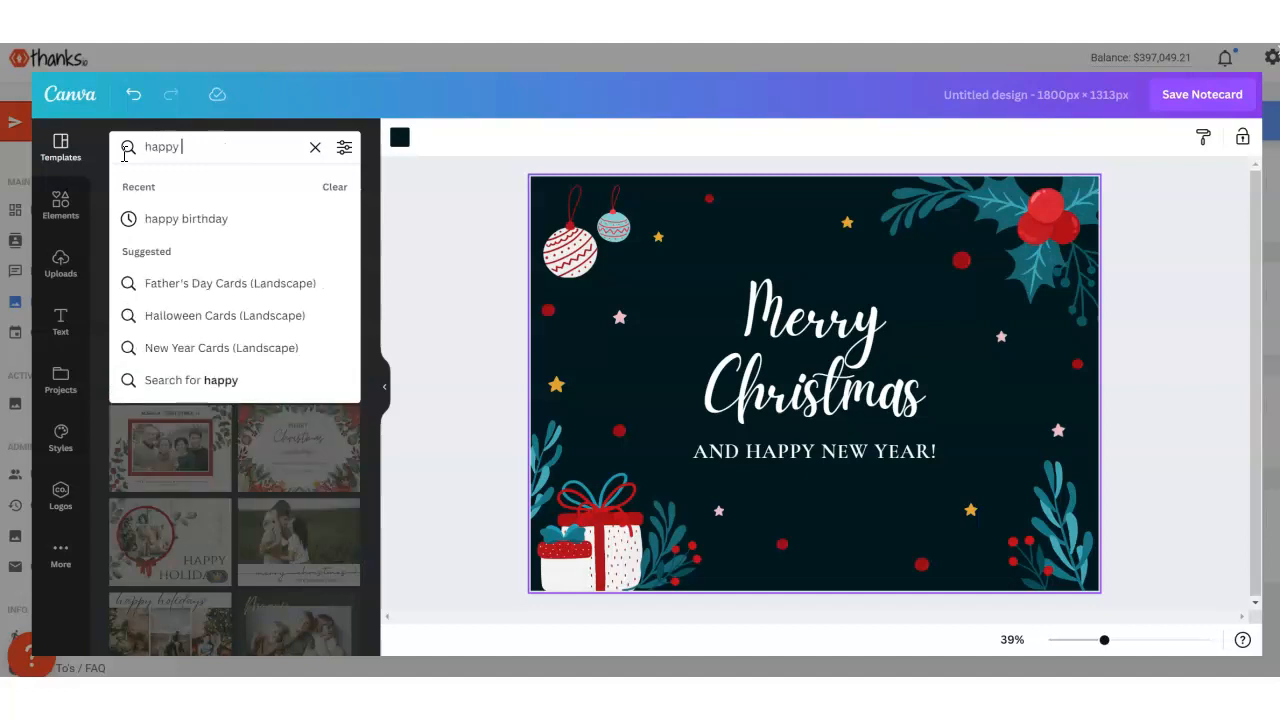
text(holidays)
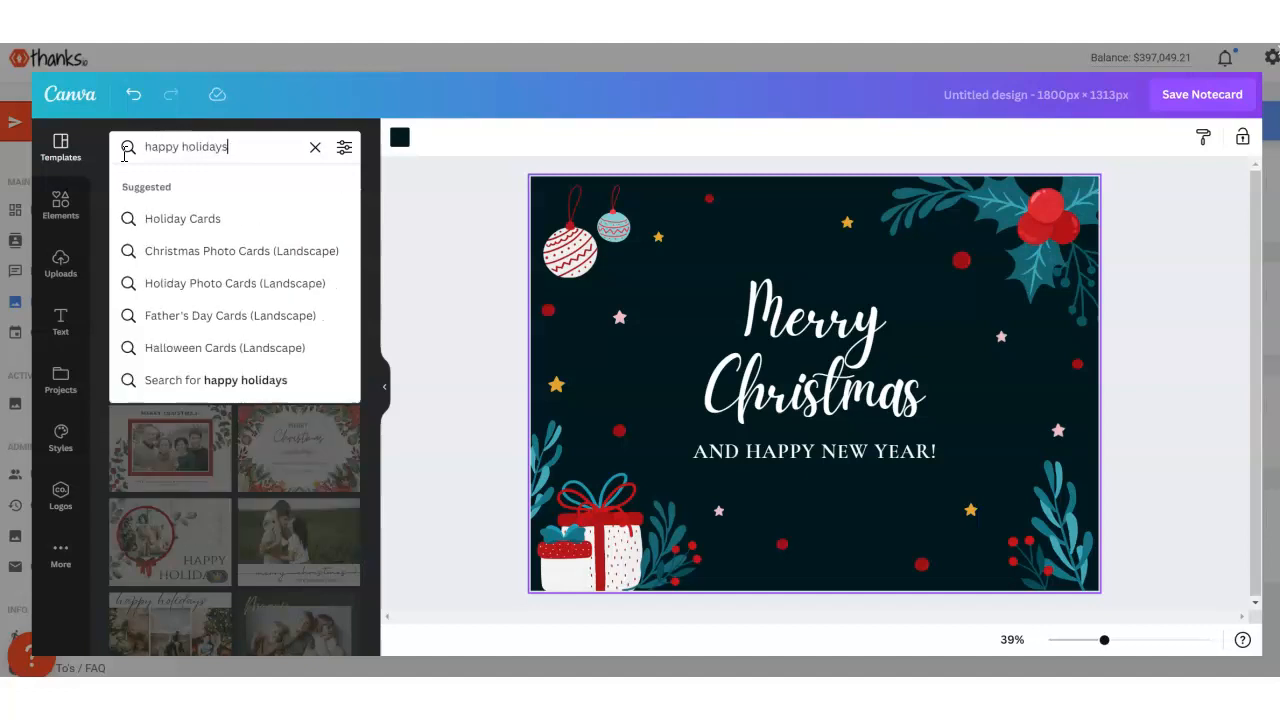
click(168, 220)
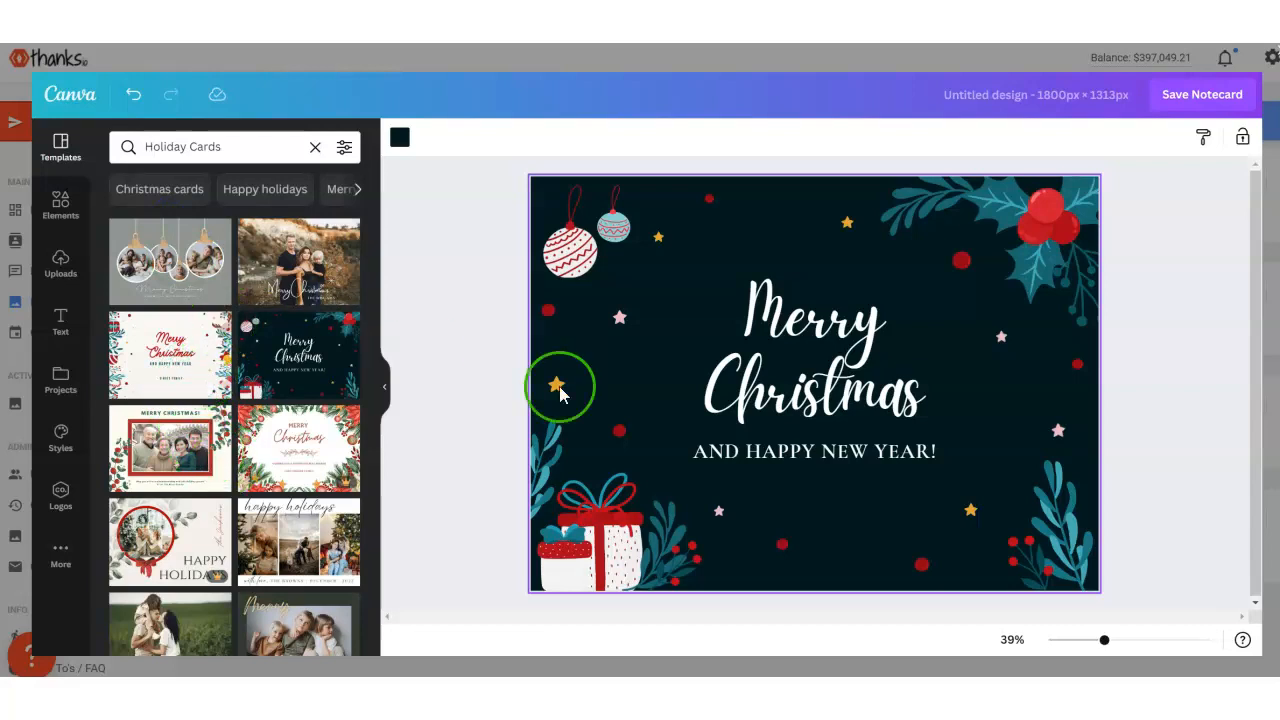
- Apply the Happy Holidays template with the family photo in a round red frame and save the notecard
scroll(323, 486, down, 1)
click(157, 462)
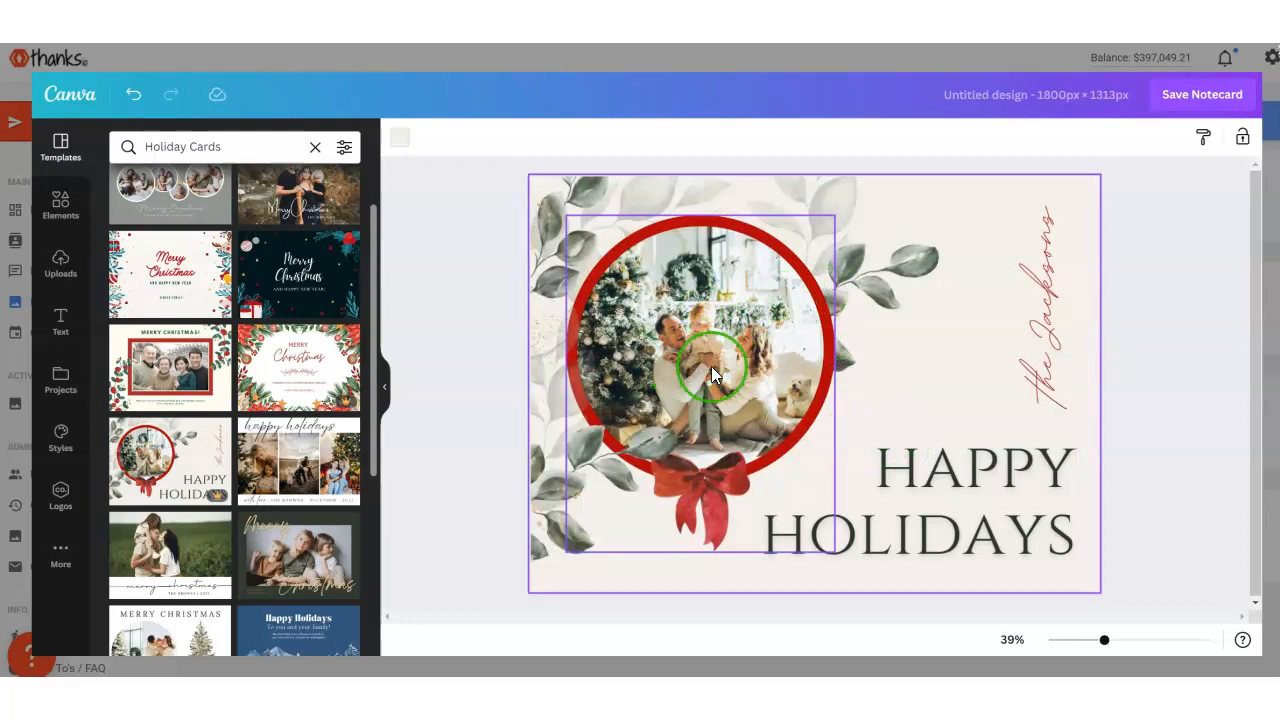
click(701, 329)
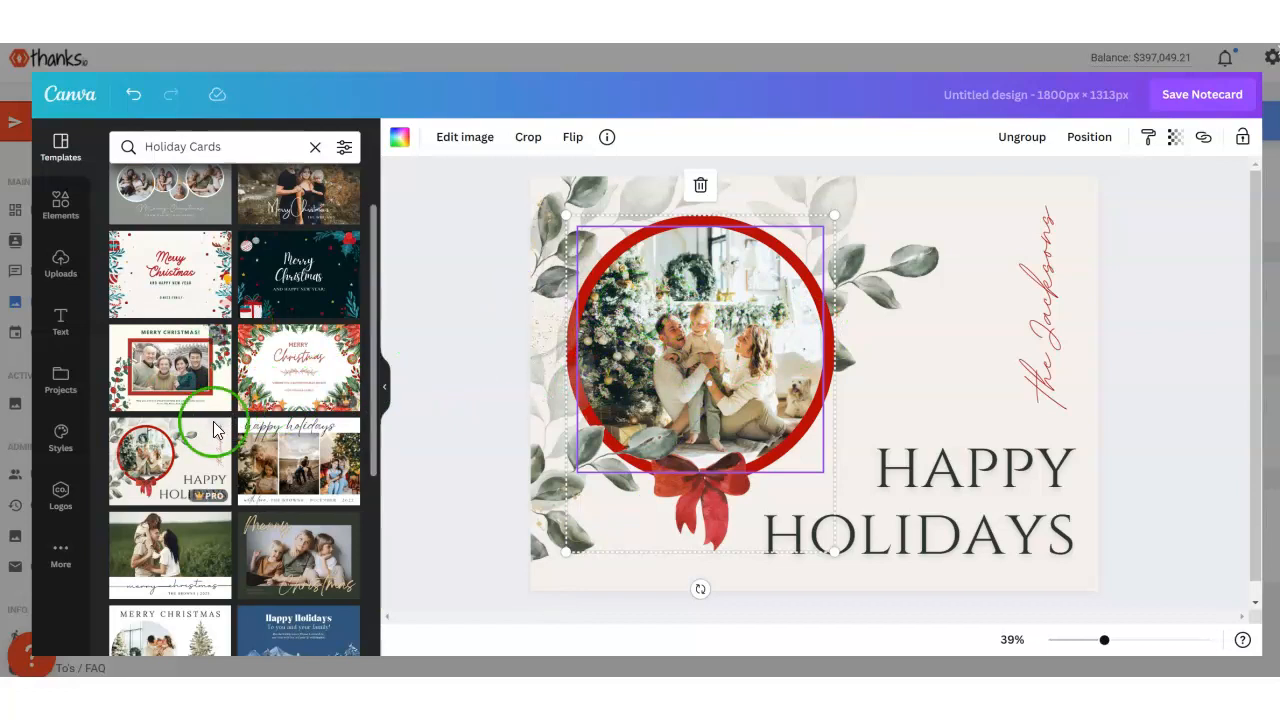
scroll(210, 420, up, 2)
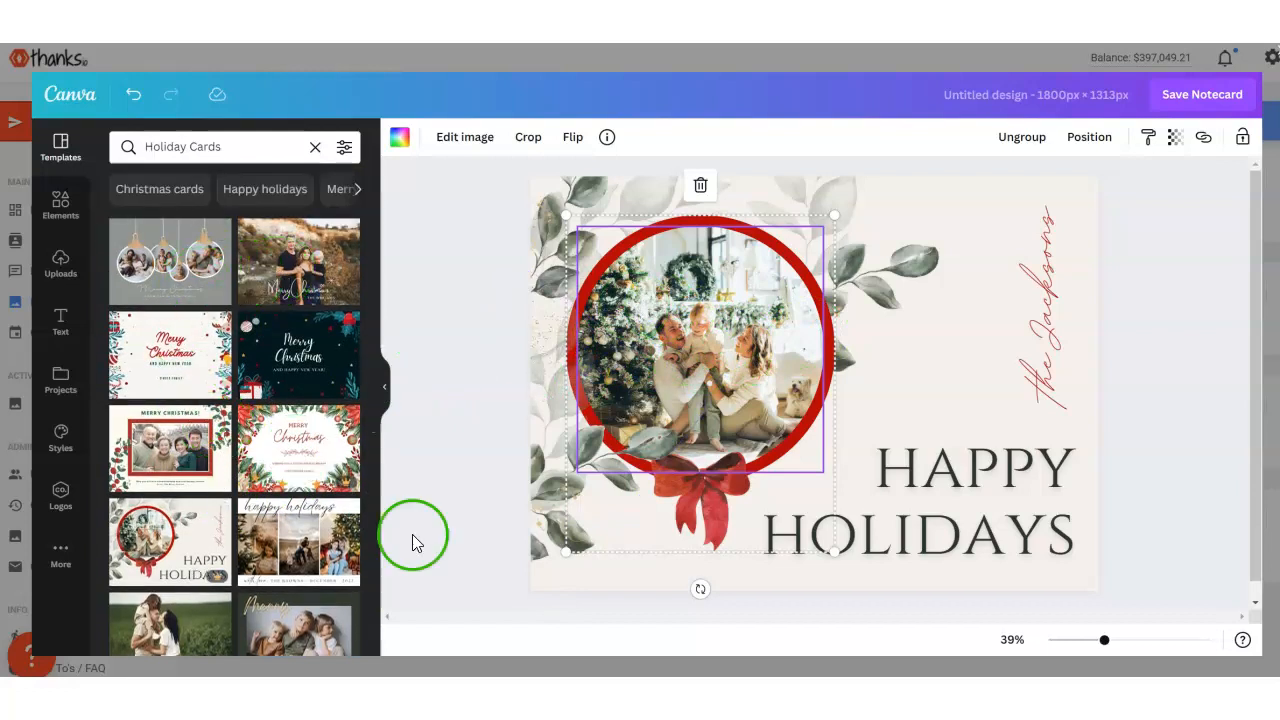
scroll(245, 548, down, 3)
click(1198, 97)
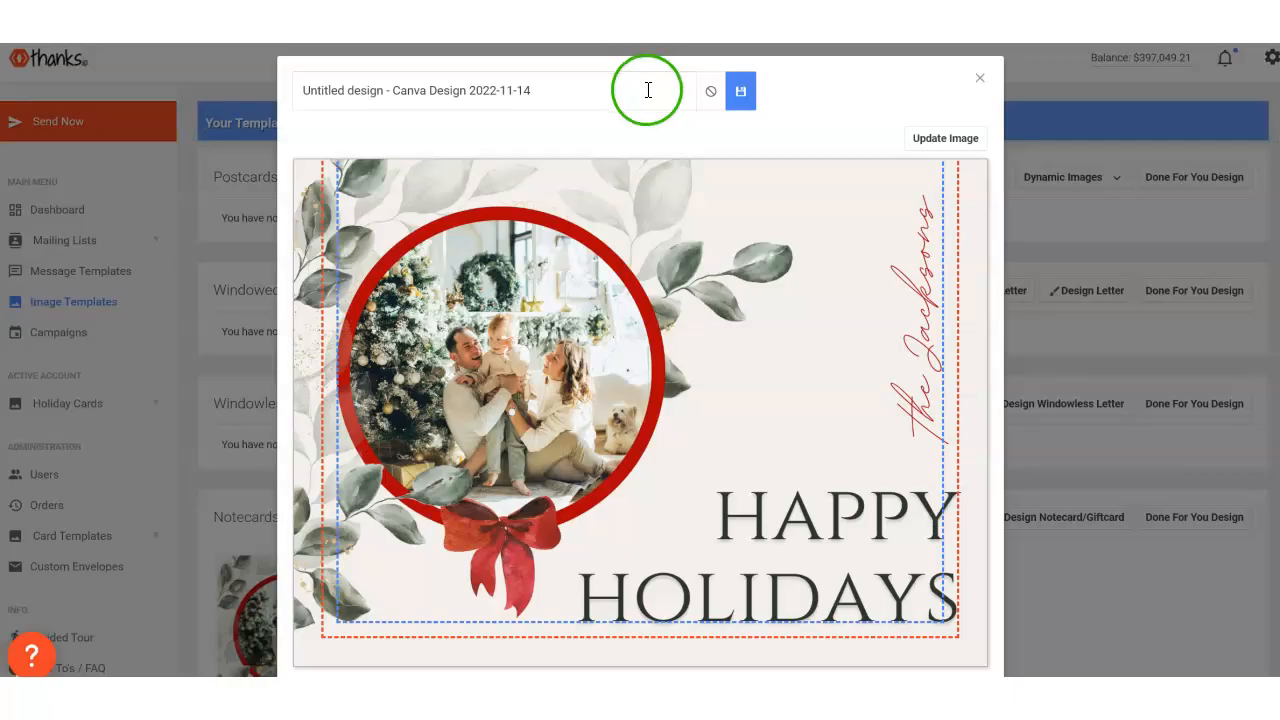
- Rename the new notecard image template to "happy holidays", save the name and close the preview
drag(646, 86, 398, 93)
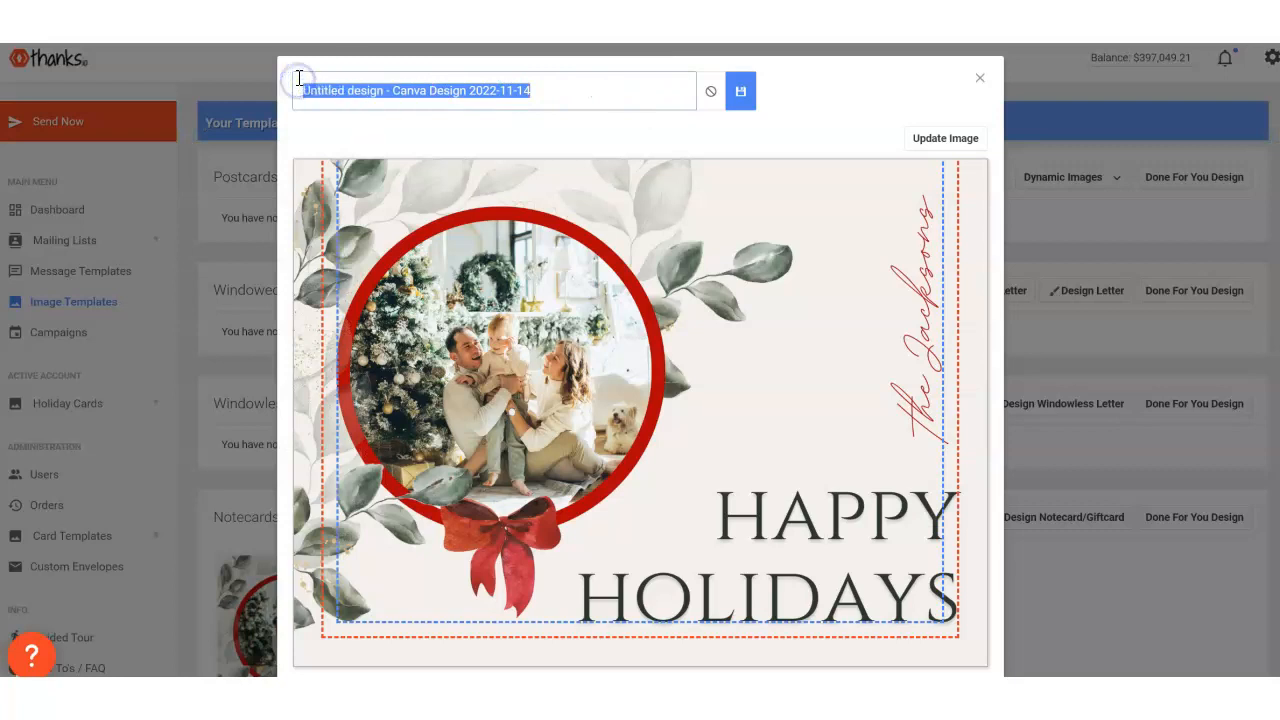
text(Merr)
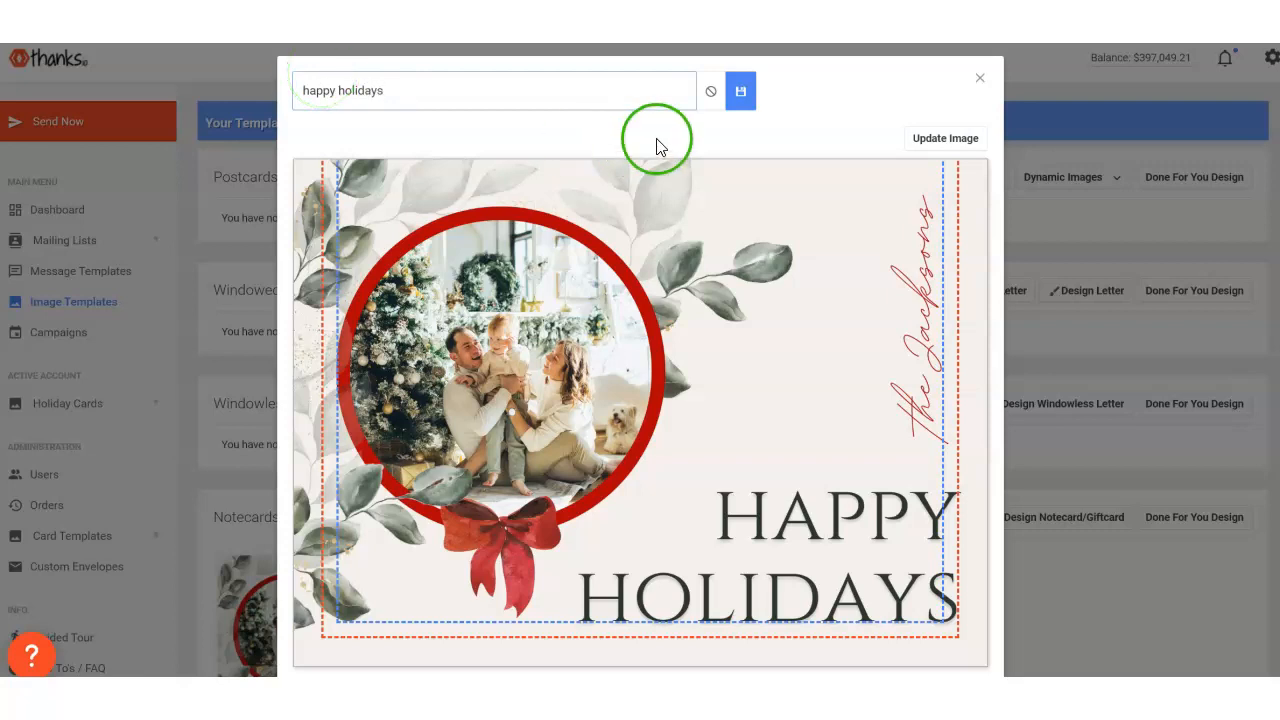
click(740, 91)
click(982, 80)
scroll(574, 443, down, 1)
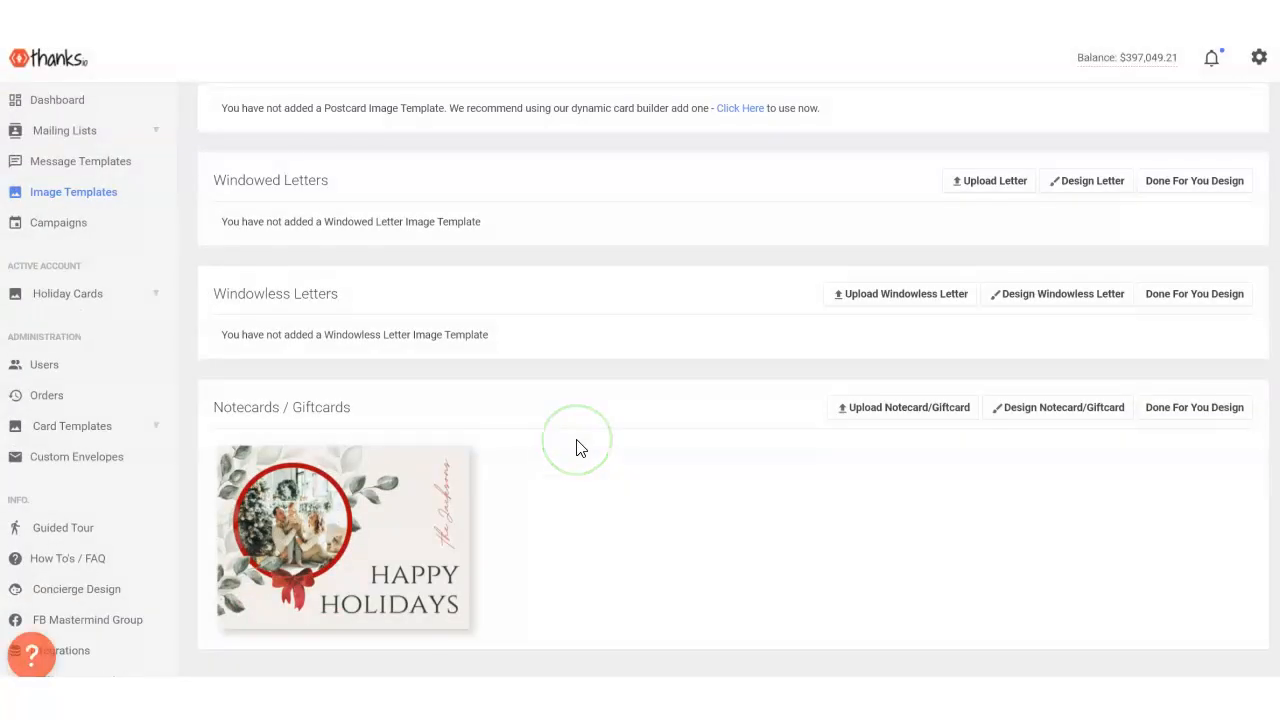
- Go to the message templates and start creating a new message
scroll(576, 447, up, 1)
mouse_move(411, 586)
scroll(411, 586, down, 1)
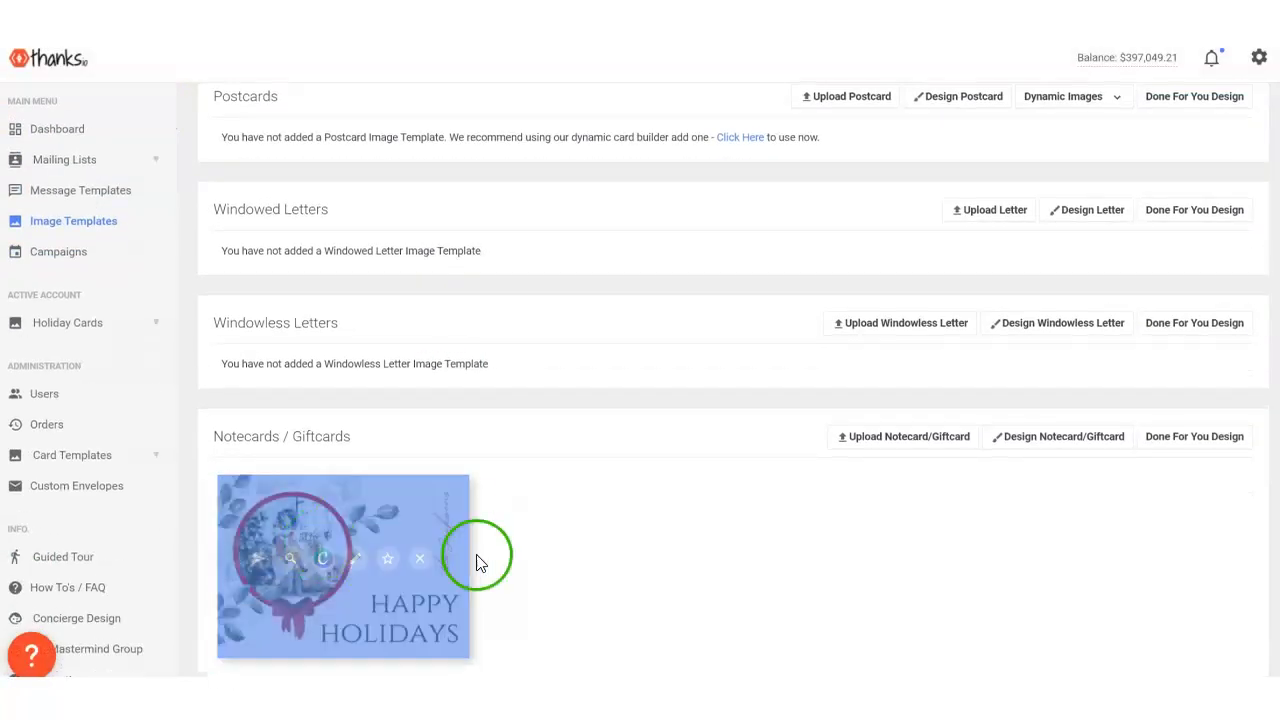
scroll(468, 555, up, 1)
click(60, 283)
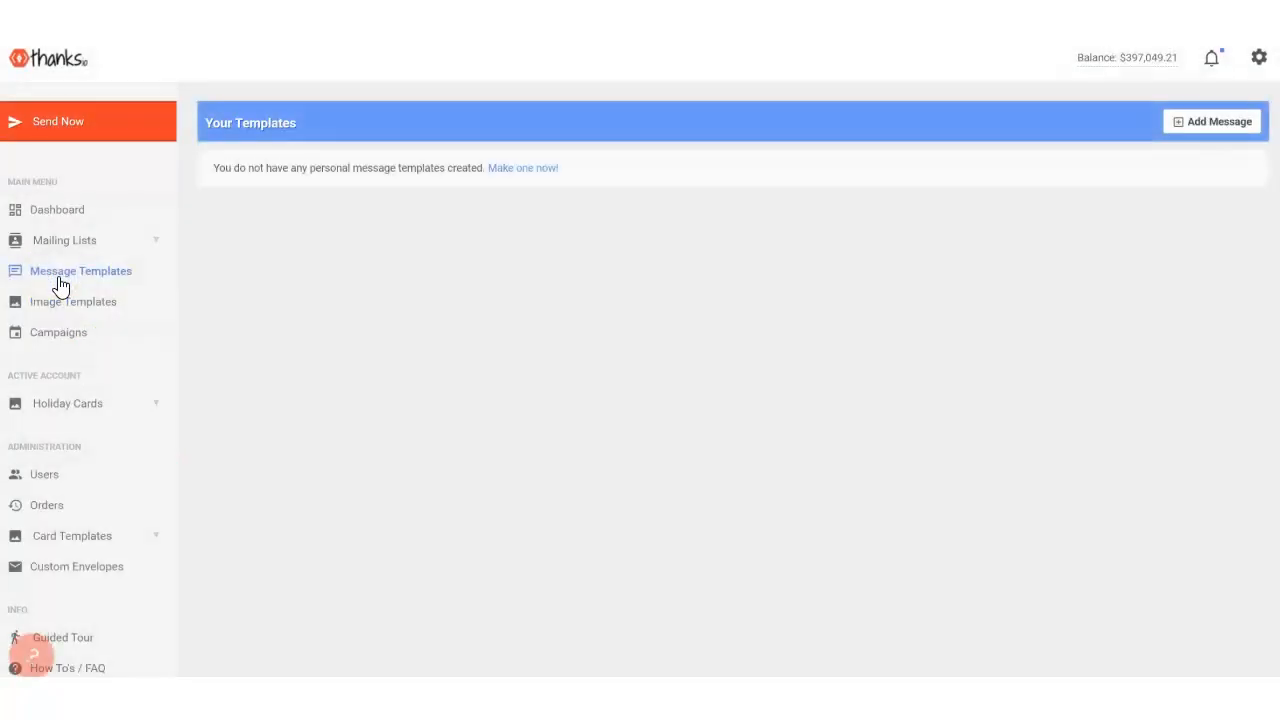
click(1240, 128)
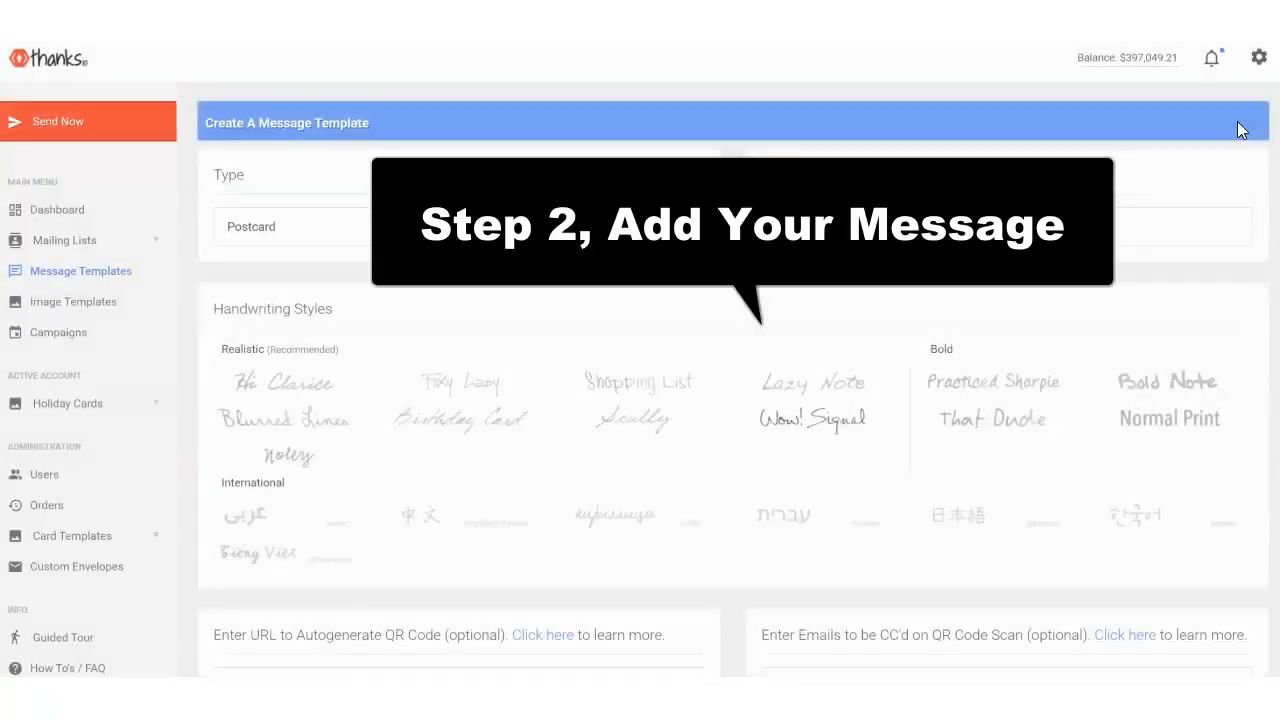
- Set the message template's type to Giftcard and browse the available gift card brands without choosing one
click(598, 220)
click(257, 300)
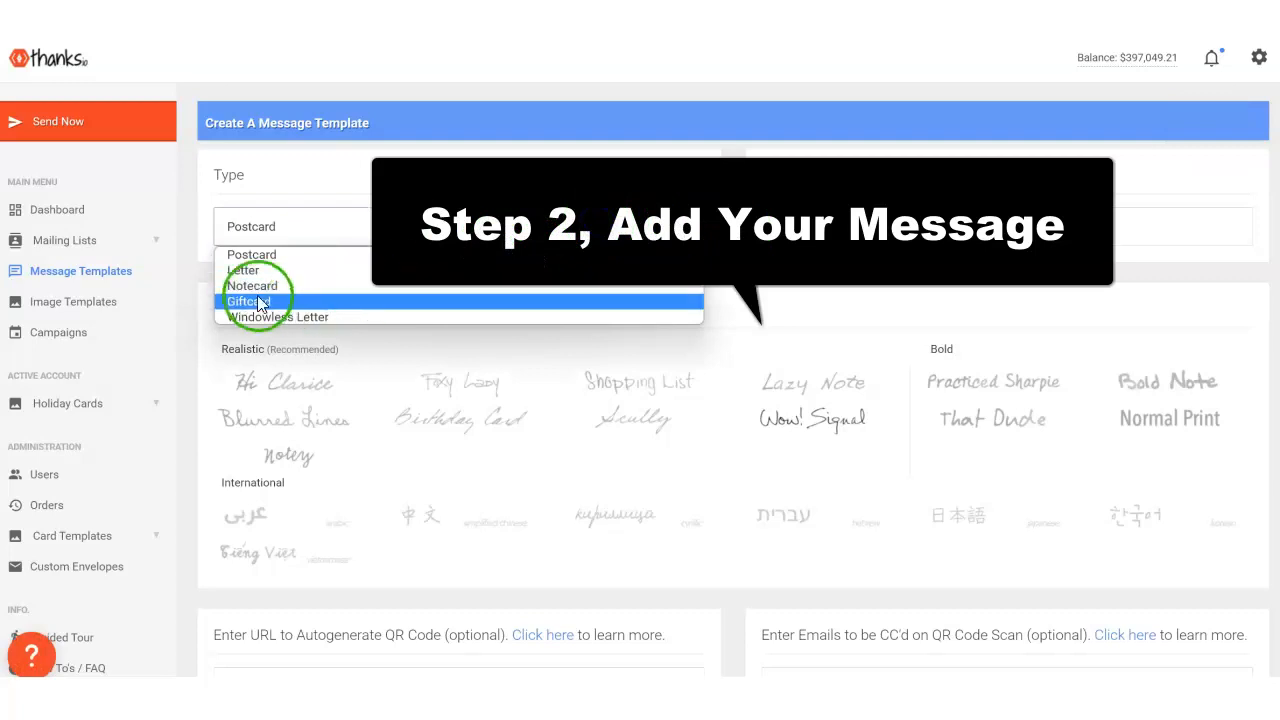
scroll(490, 469, down, 3)
click(490, 469)
scroll(490, 469, down, 3)
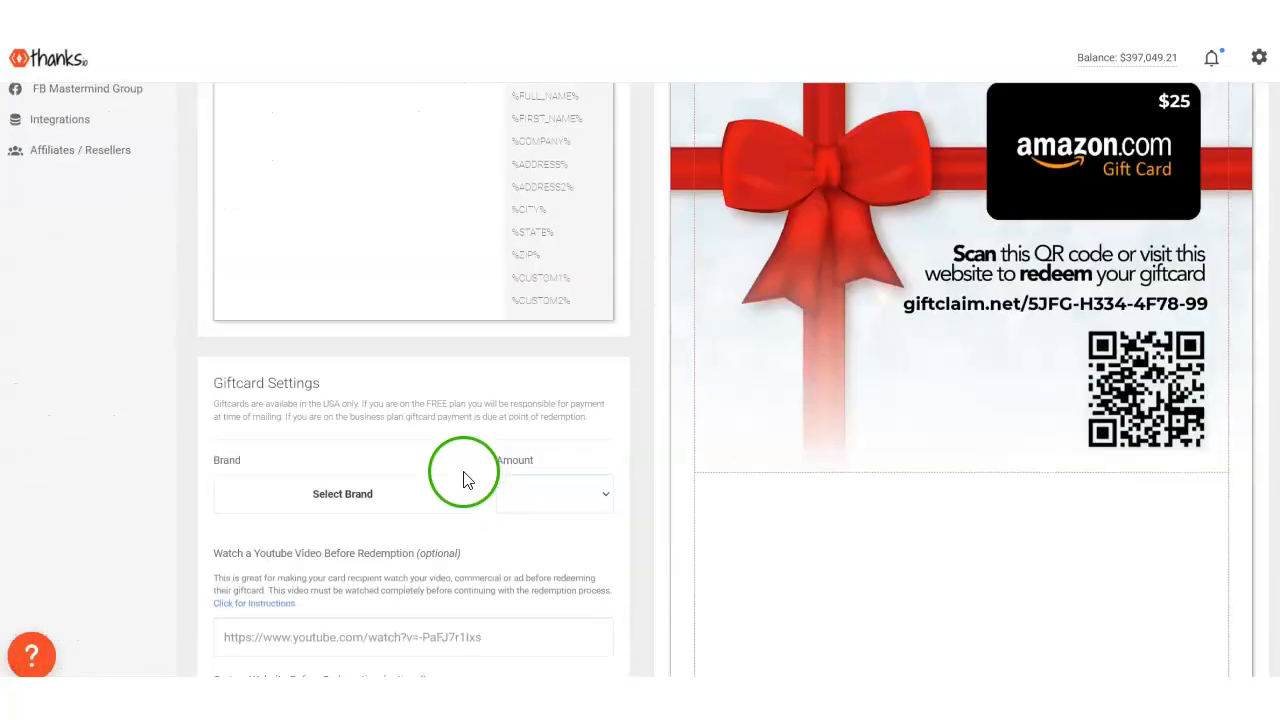
click(535, 490)
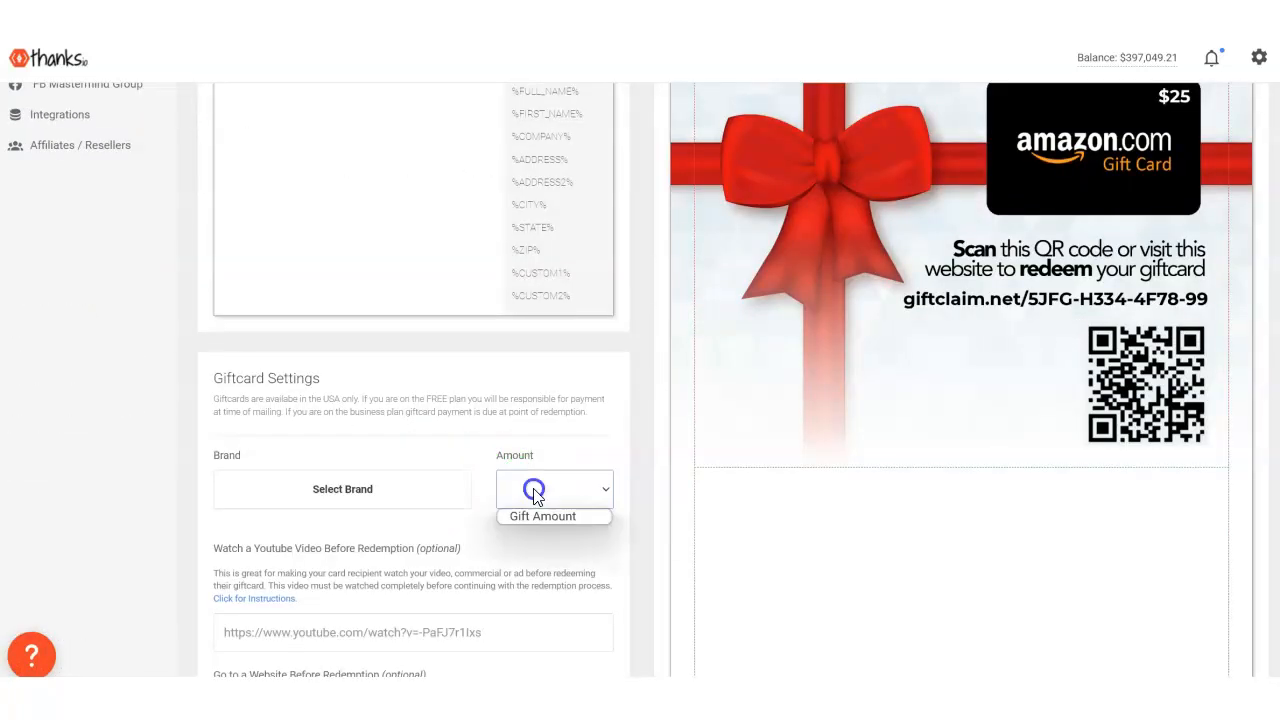
click(408, 500)
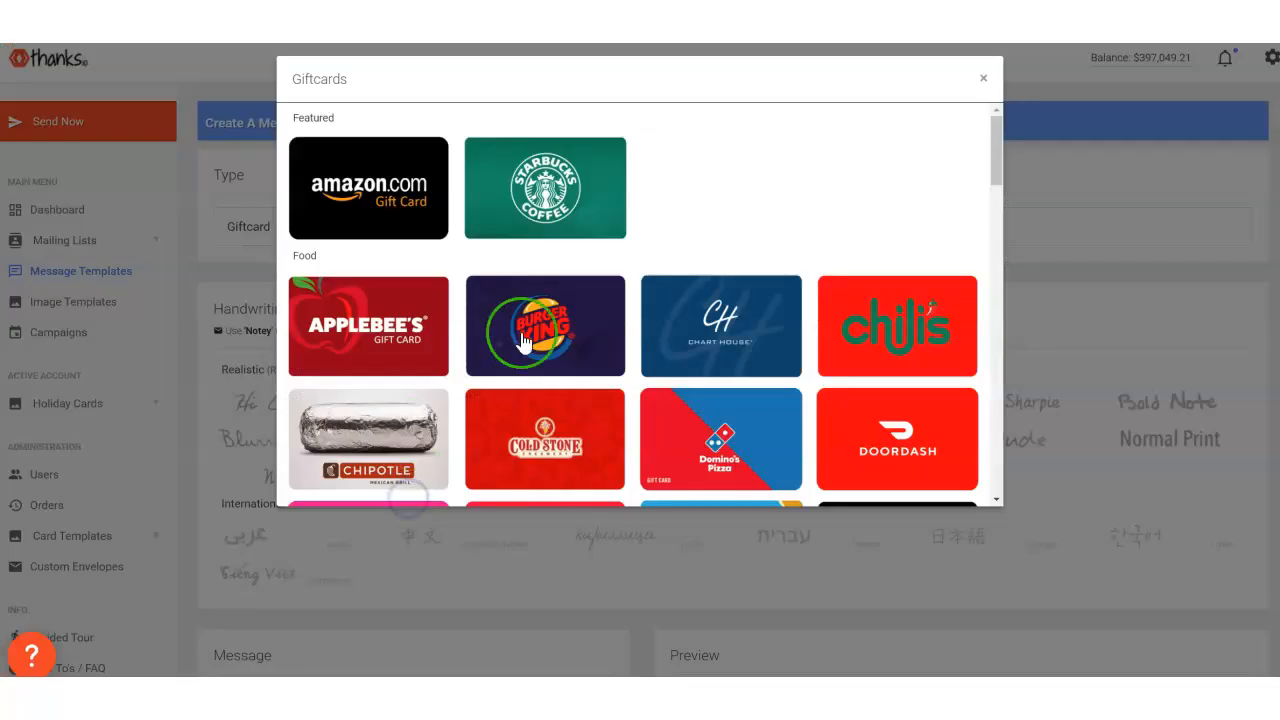
scroll(610, 333, down, 8)
scroll(613, 336, down, 10)
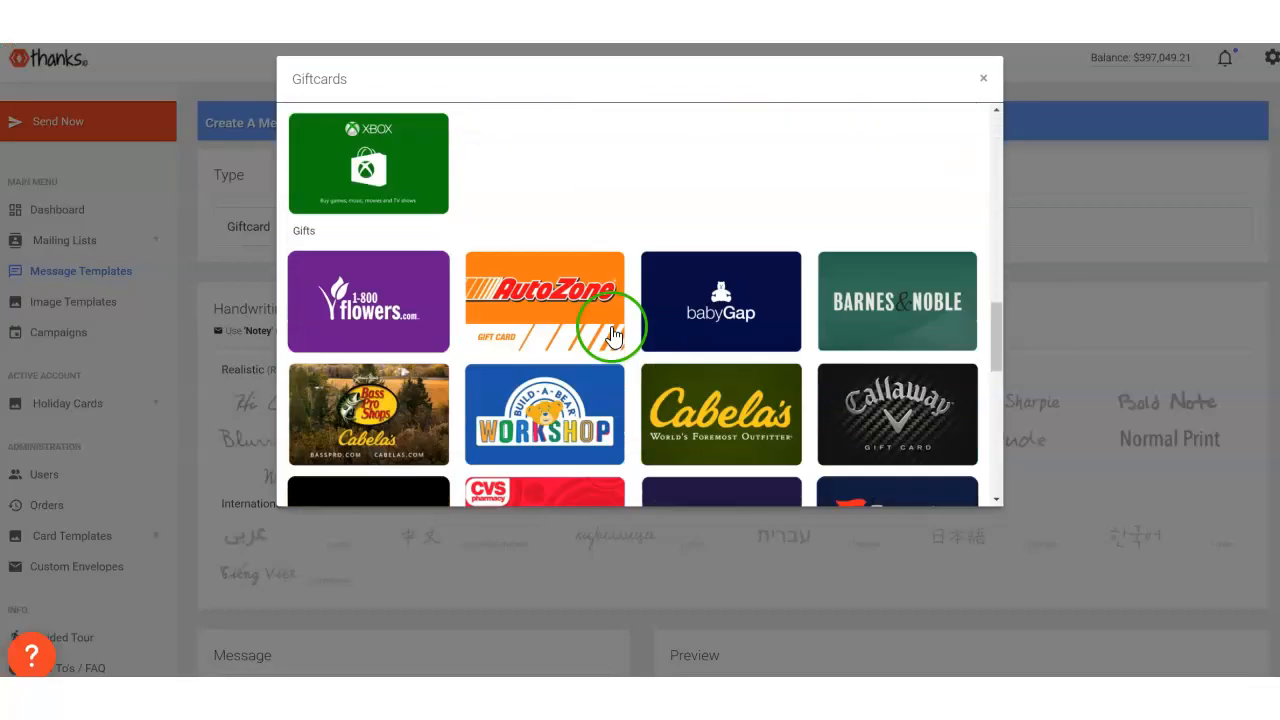
scroll(613, 336, up, 3)
scroll(608, 329, down, 3)
click(984, 80)
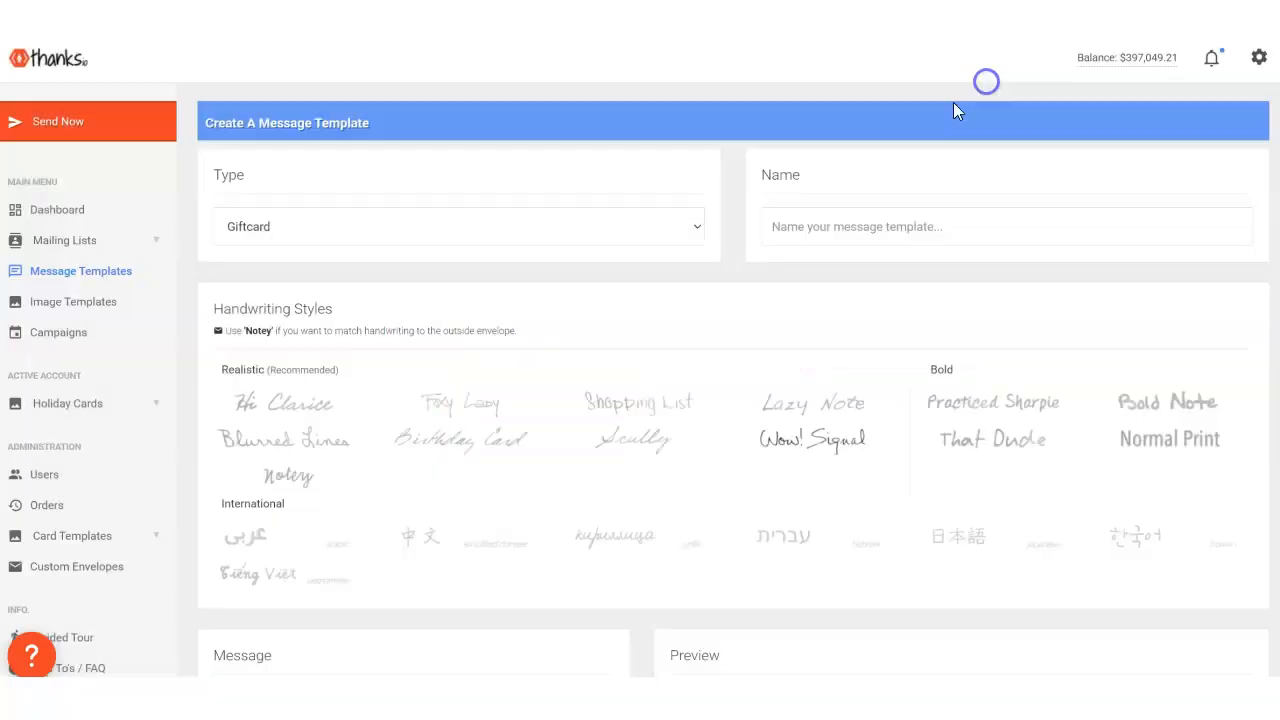
- Change the message template's type to Notecard
click(350, 218)
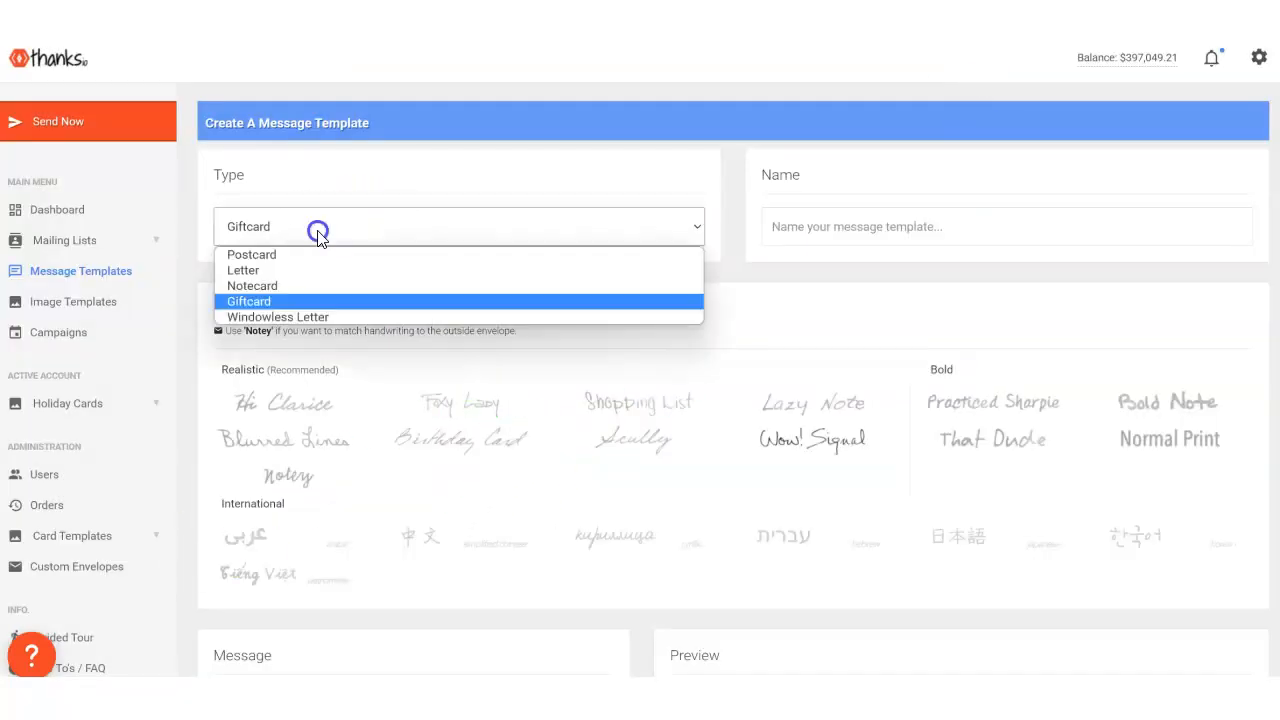
click(265, 288)
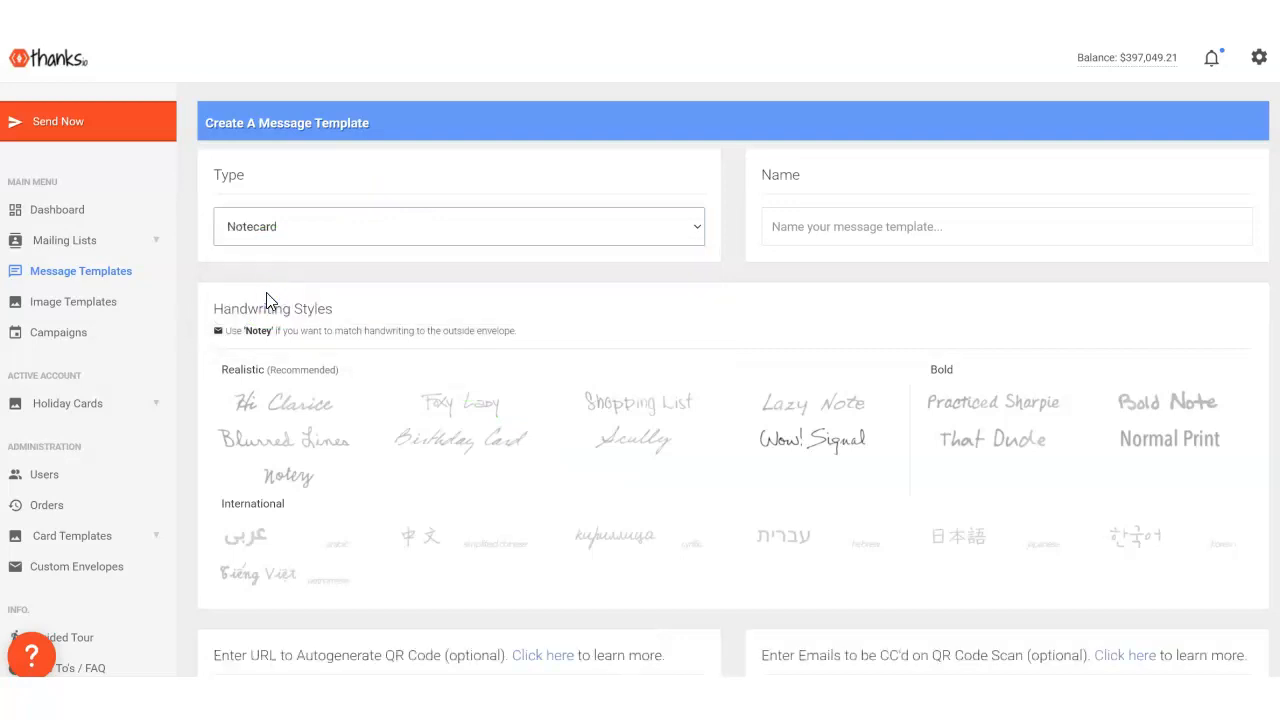
scroll(297, 291, down, 1)
scroll(320, 286, down, 3)
scroll(351, 280, up, 4)
- Name the message template "Happy Holidays"
click(831, 229)
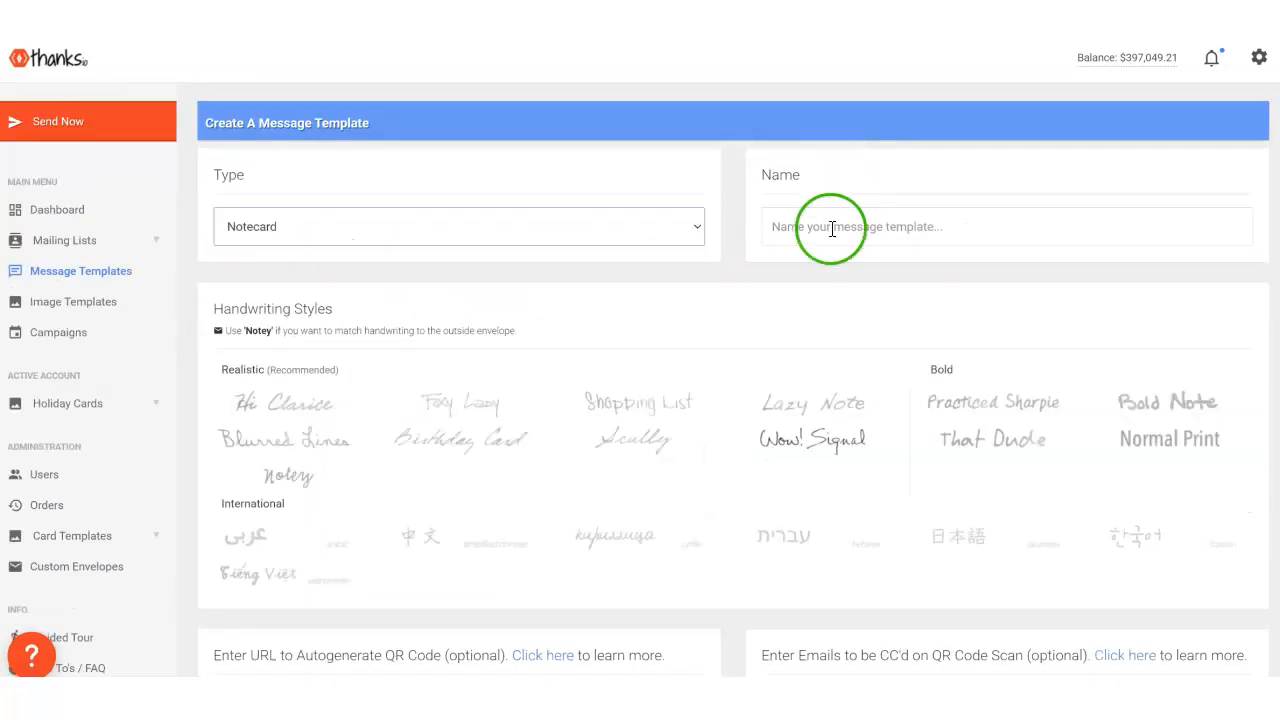
text(Happy Holida)
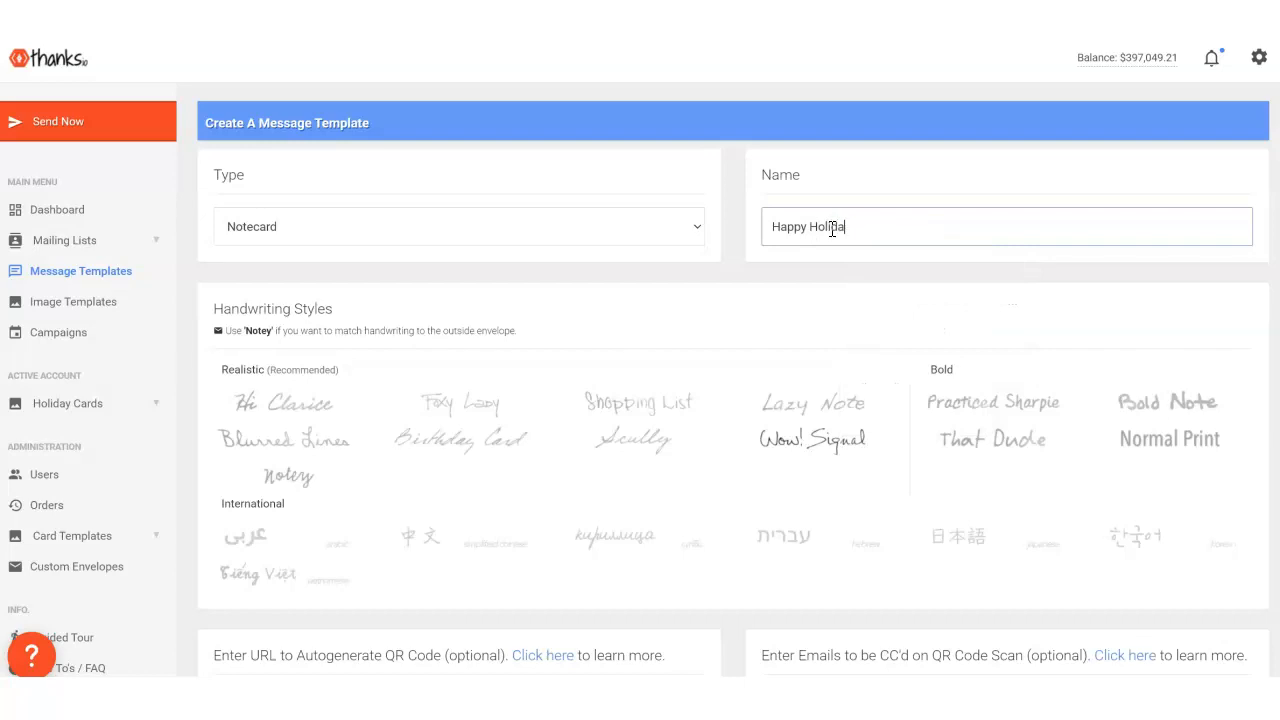
text(ys)
- Write the message "Hi,", "Happy holidays." and "Scan the QR code to hear me singing silent night..." on separate lines
scroll(1063, 414, down, 8)
scroll(409, 277, up, 3)
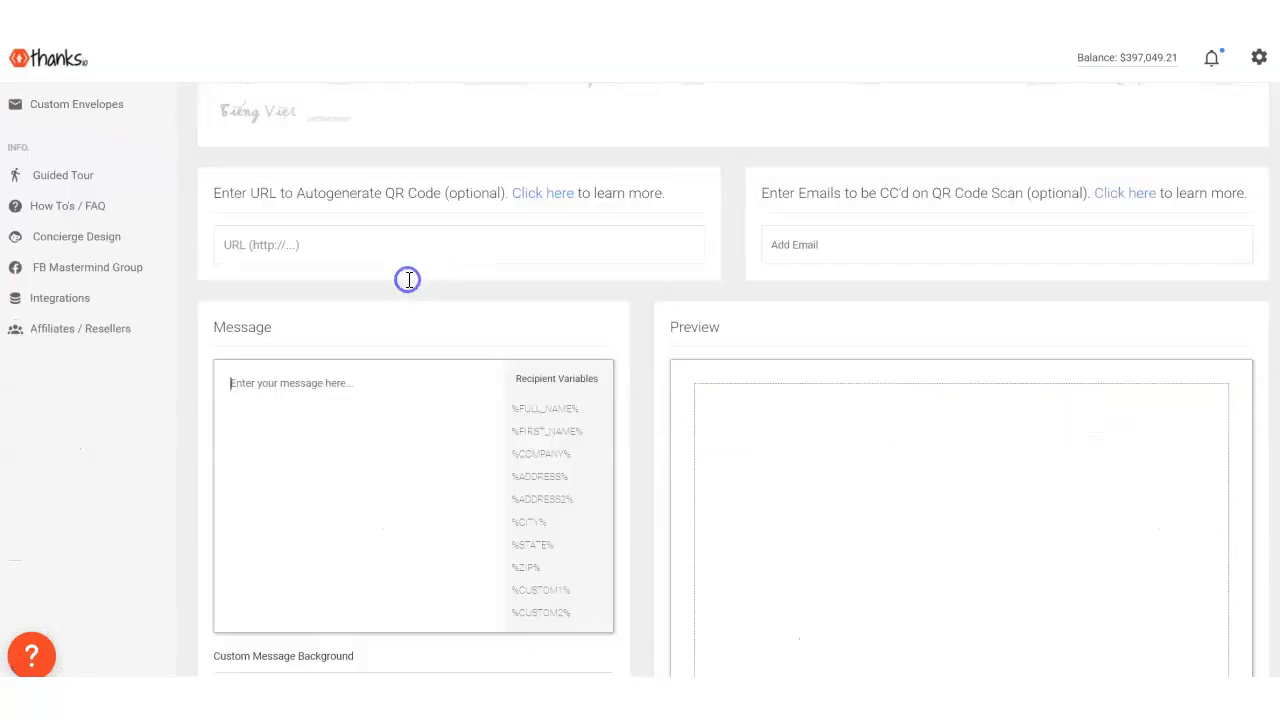
scroll(302, 372, down, 2)
click(302, 372)
text(Hi,)
key(Return)
text(Happy holida)
text(ys,)
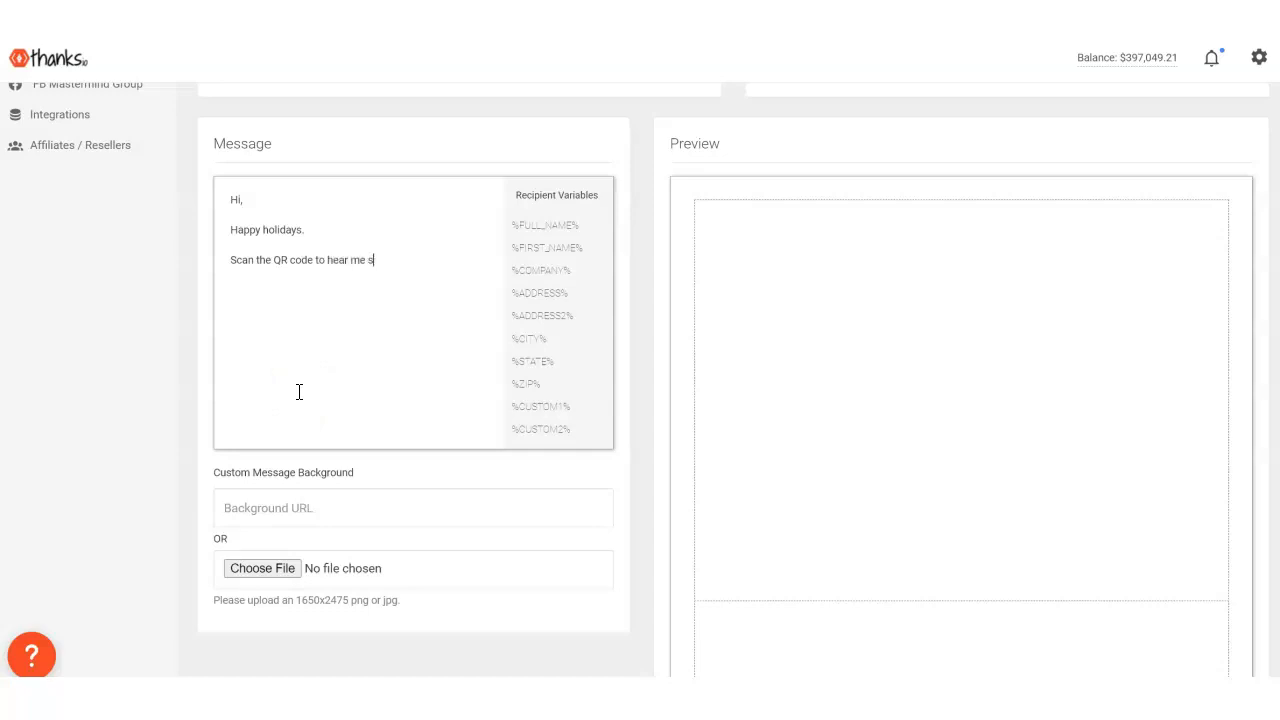
text(night...)
key(Return)
scroll(303, 390, up, 2)
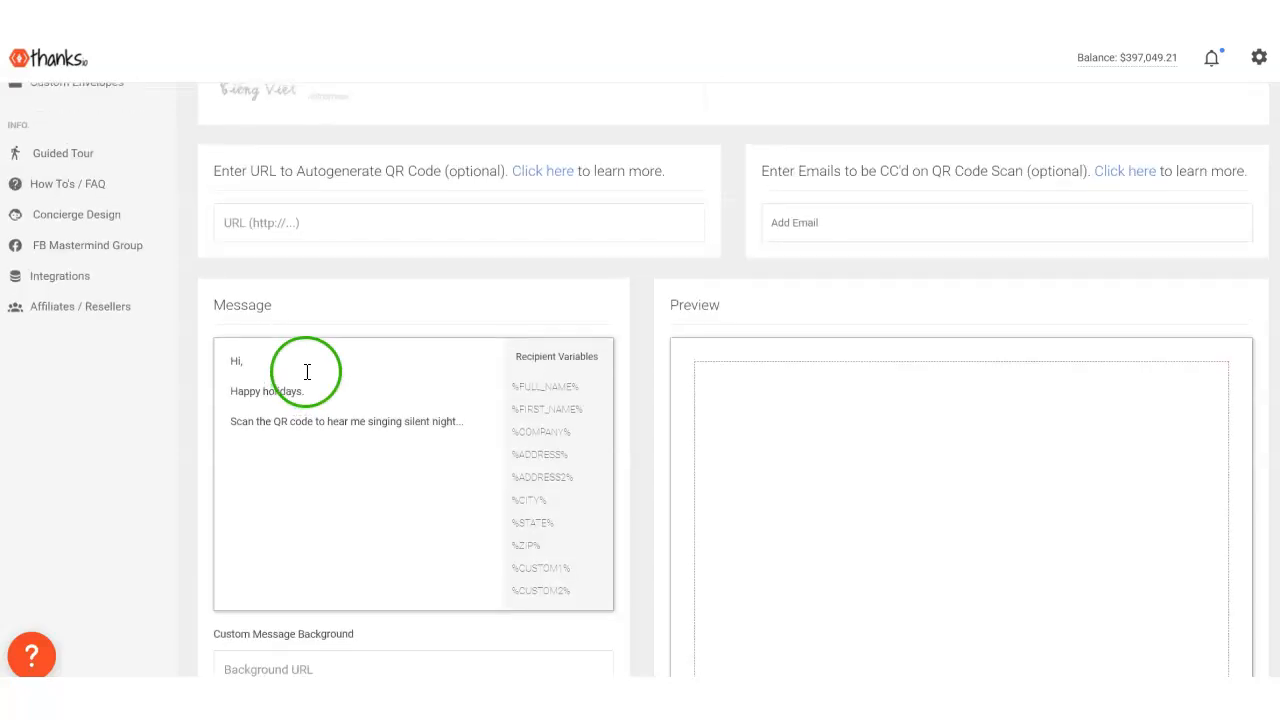
click(273, 214)
text(http://linktoanythingyouwant.com)
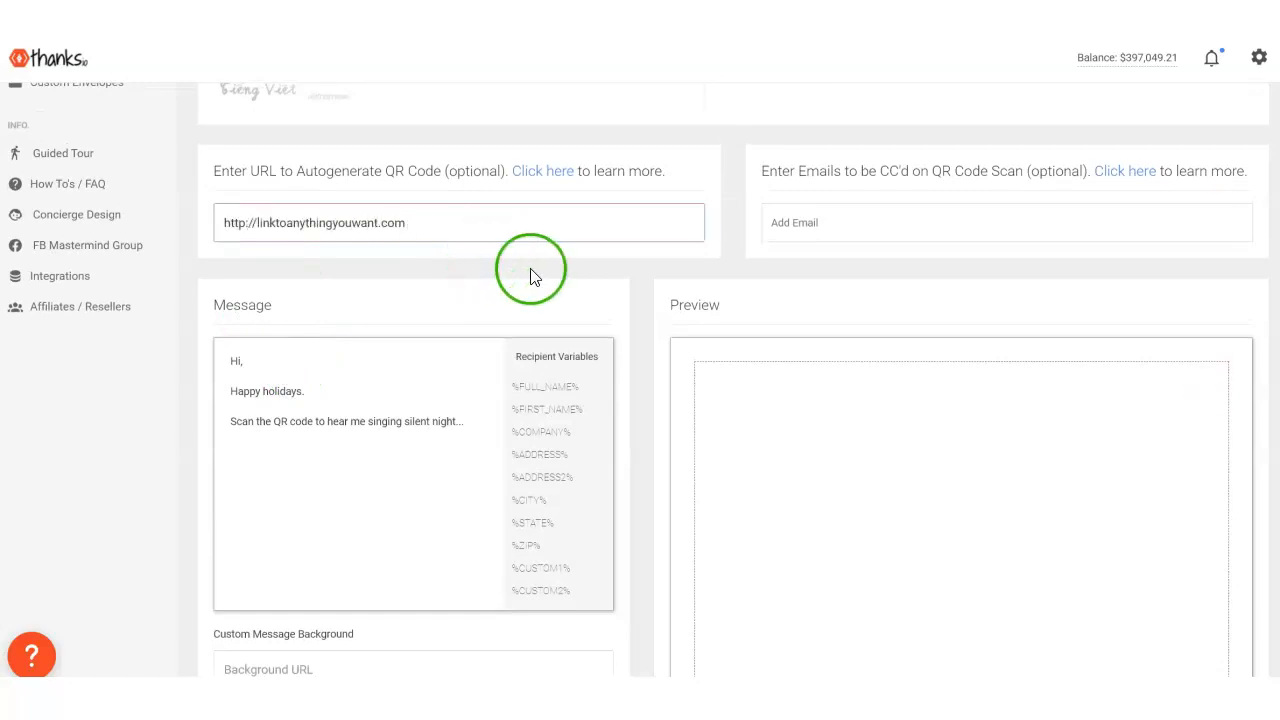
scroll(529, 277, down, 5)
scroll(500, 420, up, 2)
scroll(600, 520, down, 3)
click(719, 640)
scroll(692, 343, up, 6)
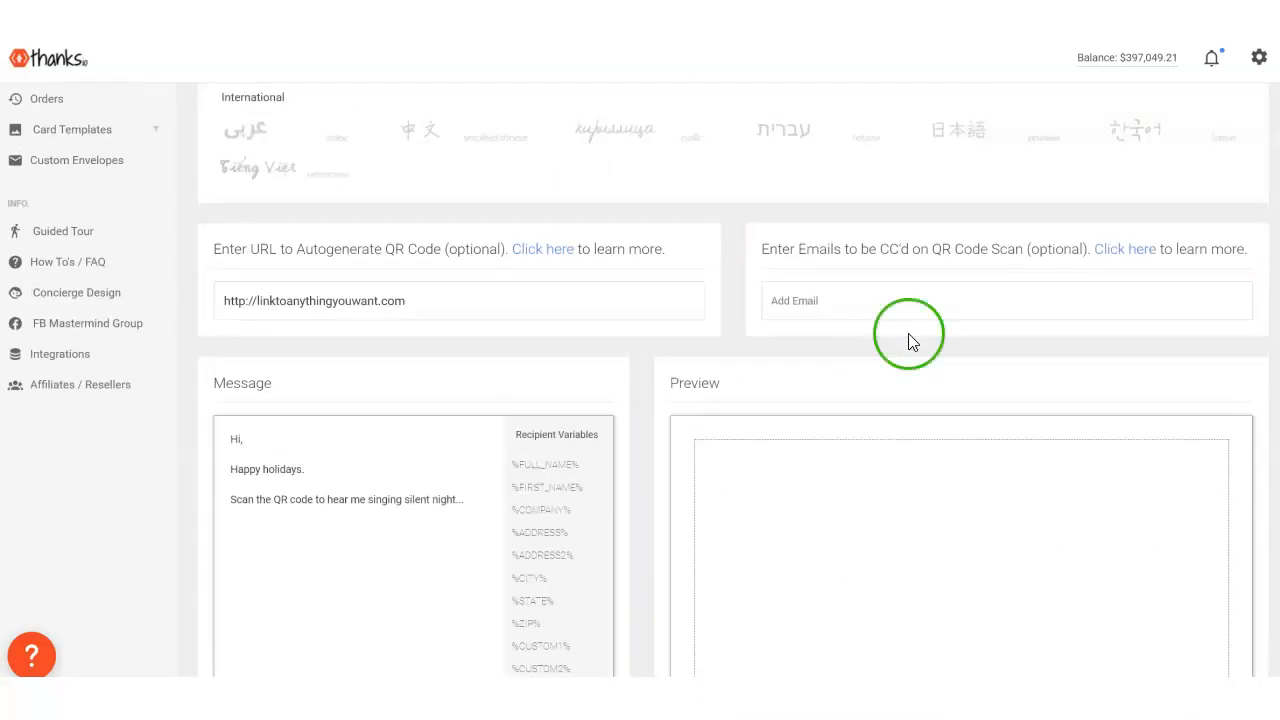
- Add the line "dafs" at the end of the message text
scroll(757, 506, down, 9)
scroll(429, 500, up, 8)
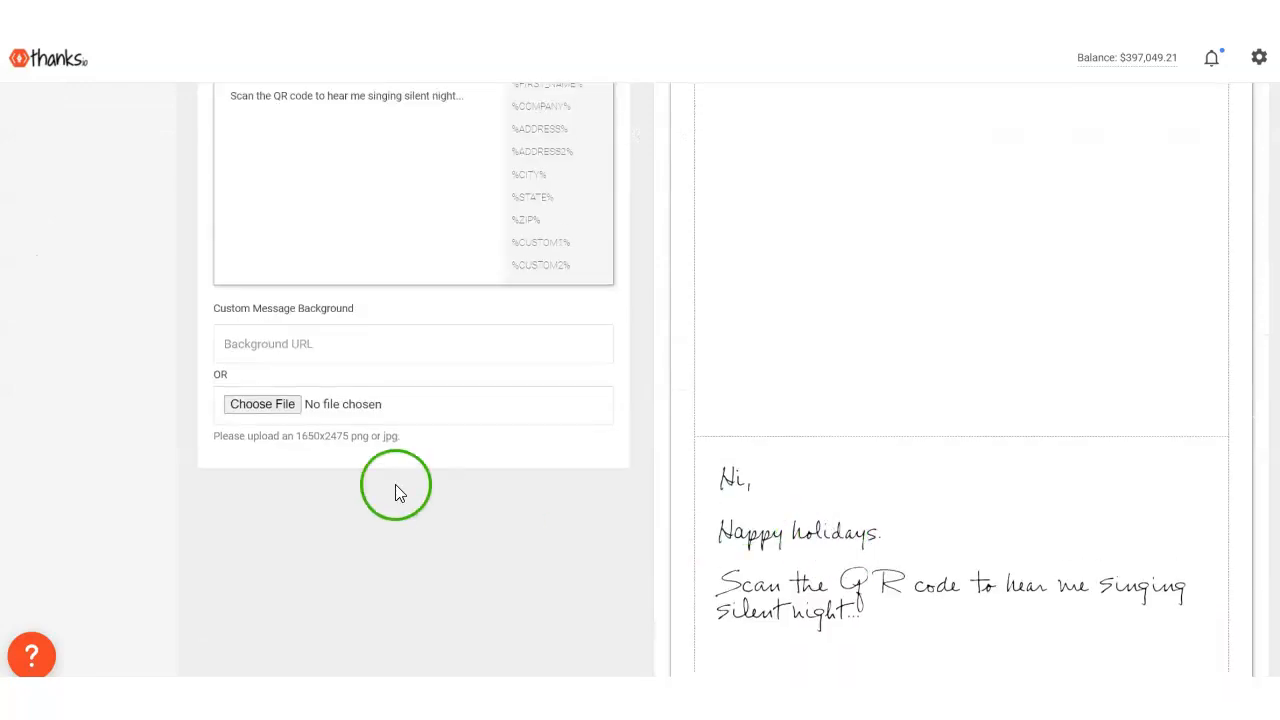
scroll(443, 343, up, 2)
click(440, 312)
scroll(451, 386, down, 7)
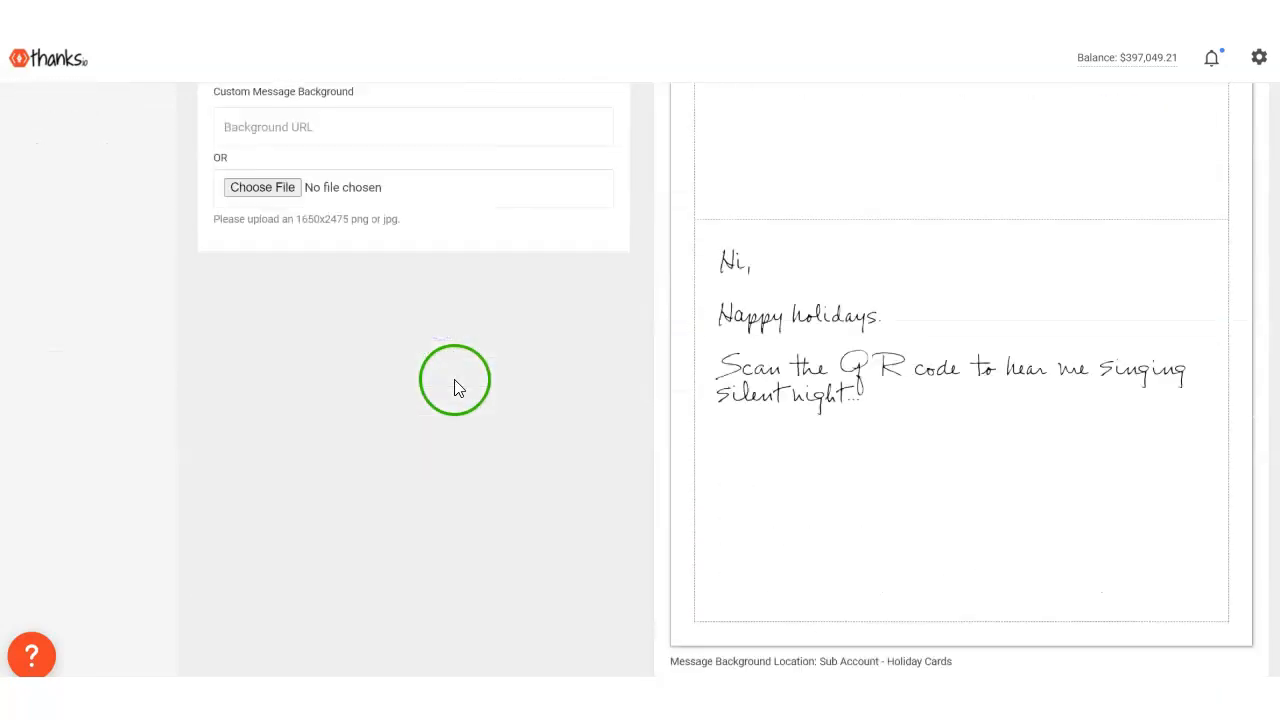
scroll(498, 472, down, 1)
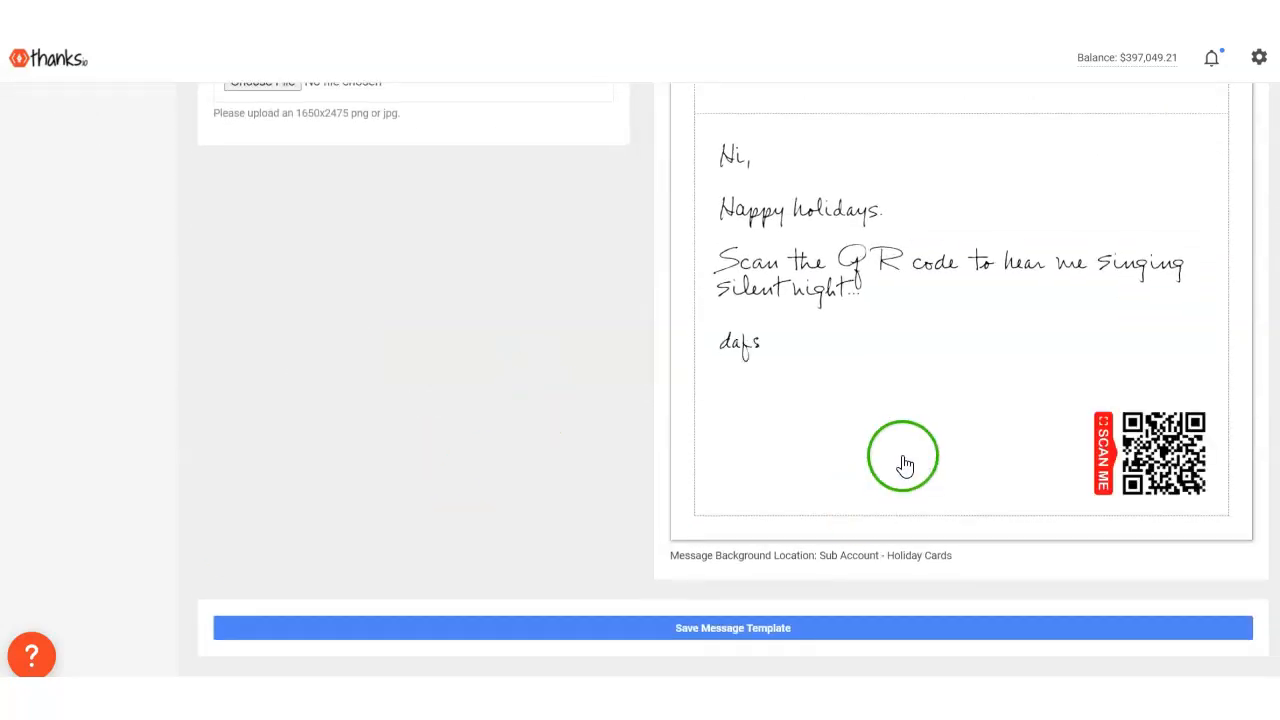
- Examine the handwritten message and the QR code placement in the notecard preview
scroll(905, 465, up, 2)
scroll(905, 459, down, 1)
scroll(904, 440, up, 2)
scroll(902, 418, down, 2)
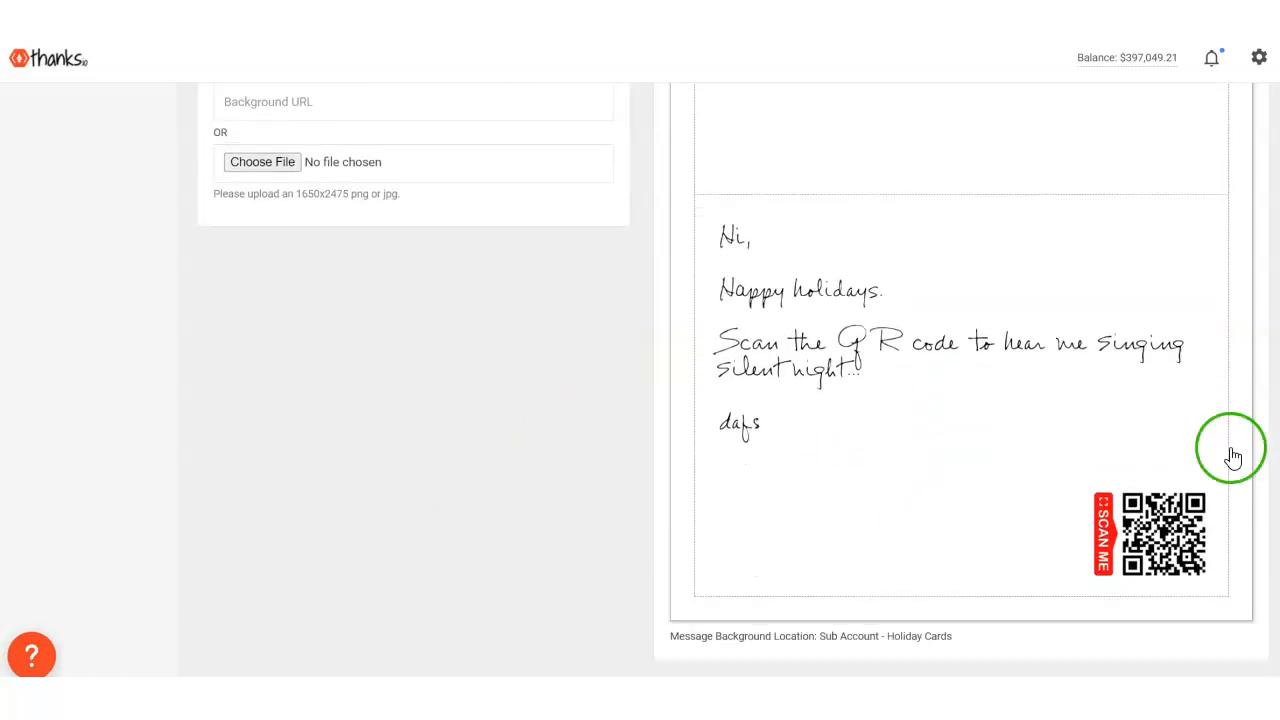
scroll(1103, 543, up, 5)
scroll(1103, 565, down, 3)
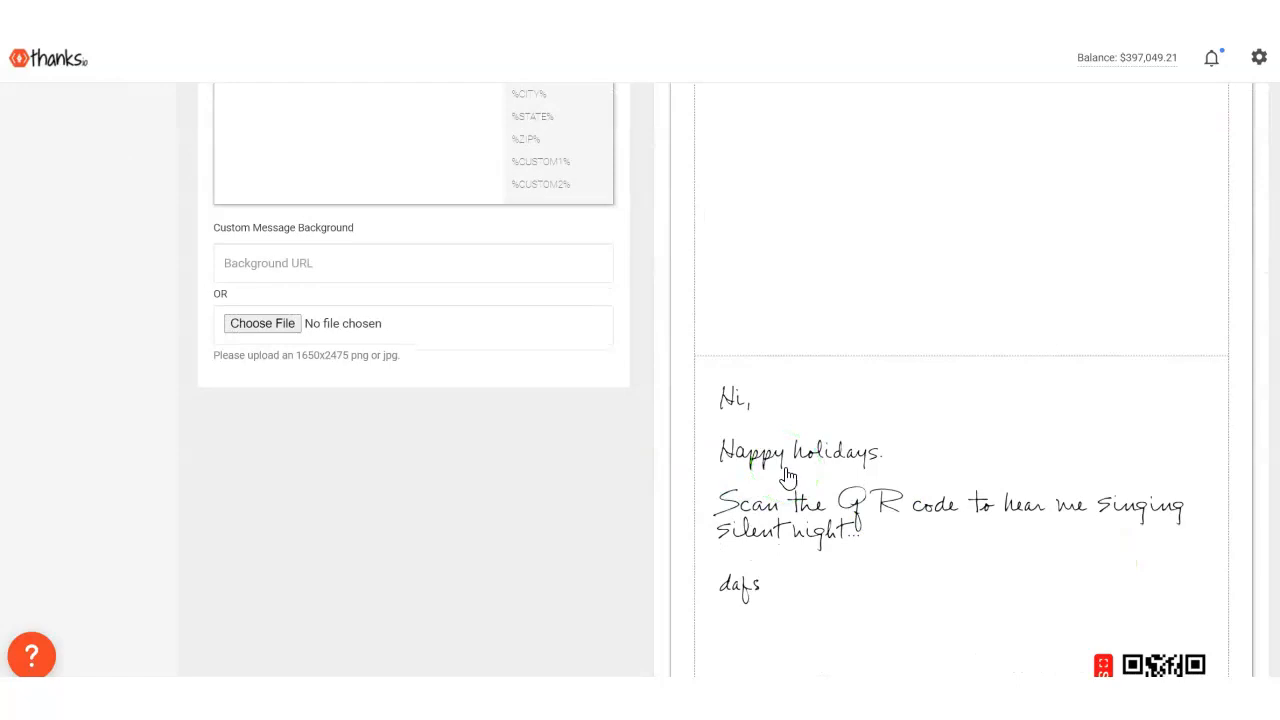
scroll(788, 477, down, 2)
scroll(790, 475, up, 1)
scroll(796, 472, down, 2)
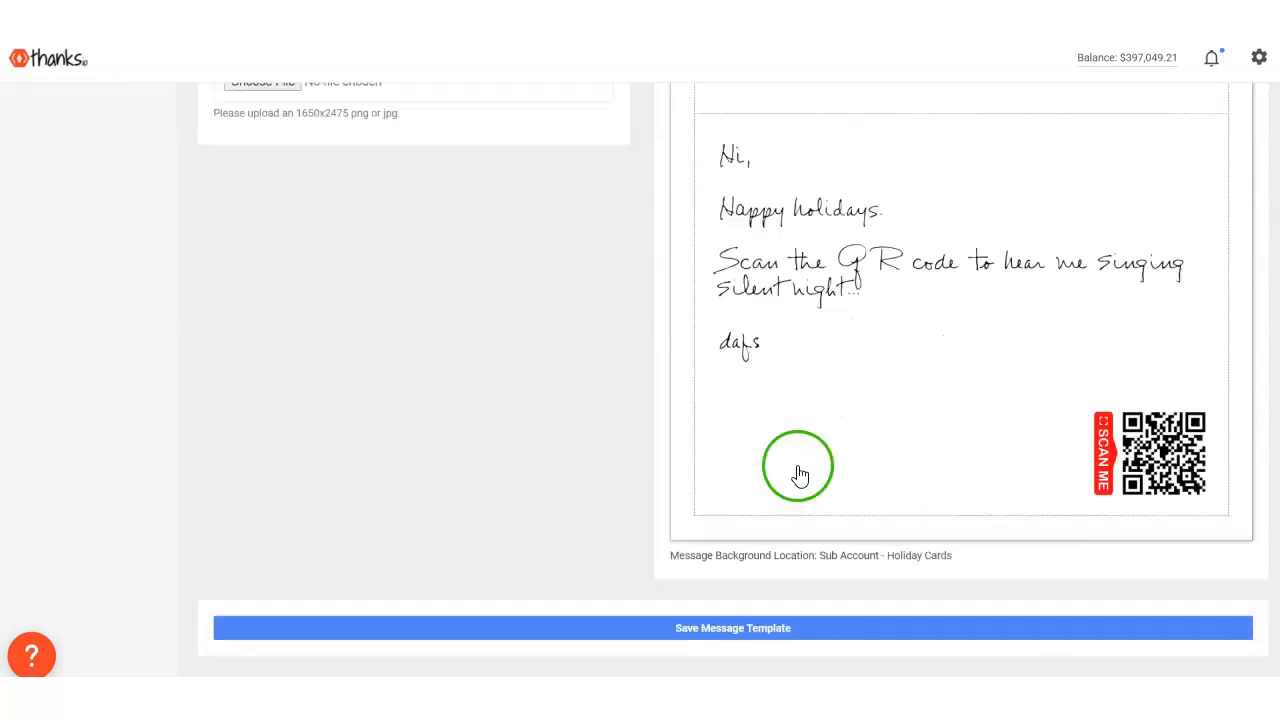
scroll(1011, 430, up, 1)
scroll(1011, 430, up, 1)
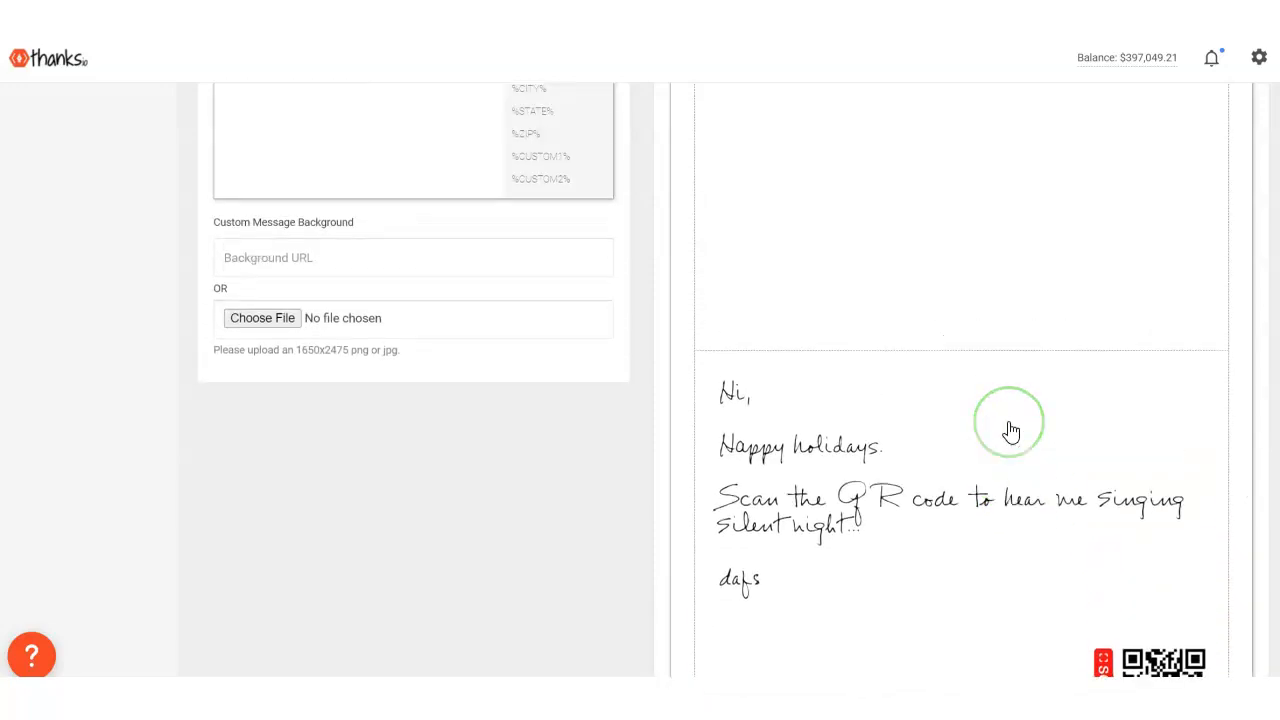
scroll(1011, 430, down, 2)
scroll(1011, 430, down, 1)
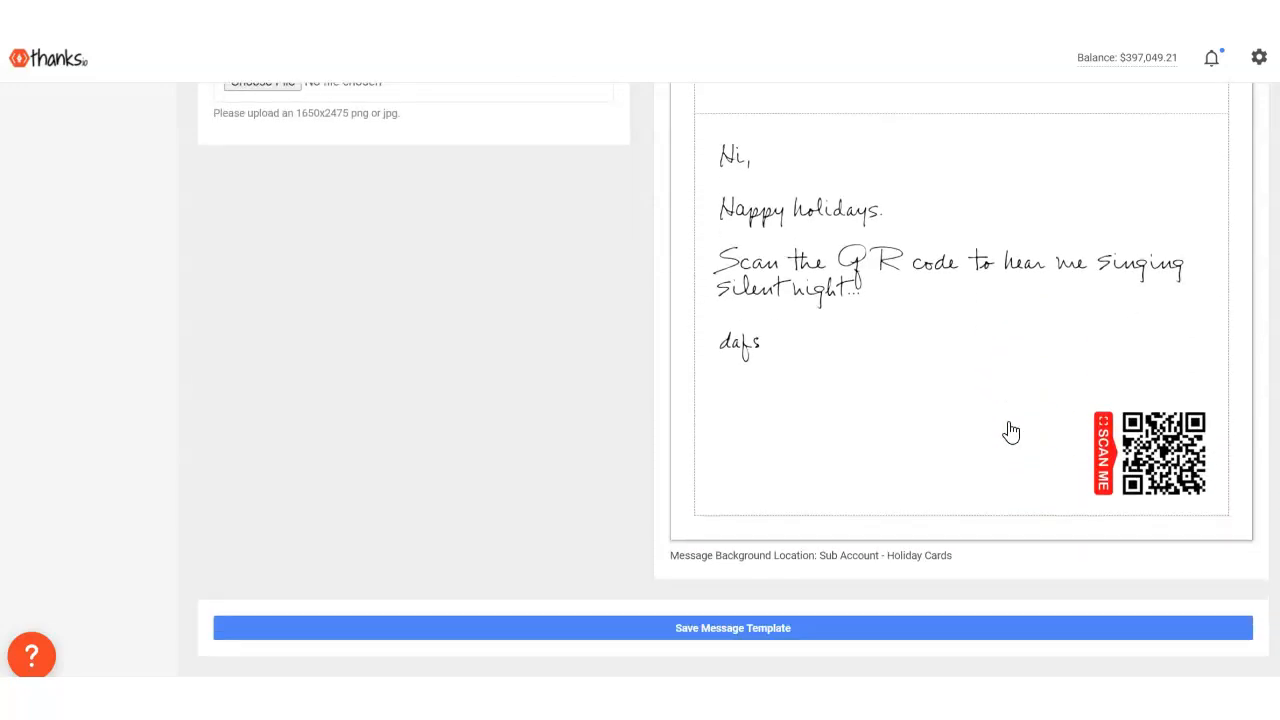
scroll(1011, 430, up, 1)
scroll(1011, 430, down, 1)
- Clear the QR code URL and save the message template
scroll(1012, 430, up, 6)
scroll(707, 368, up, 2)
drag(443, 303, 198, 313)
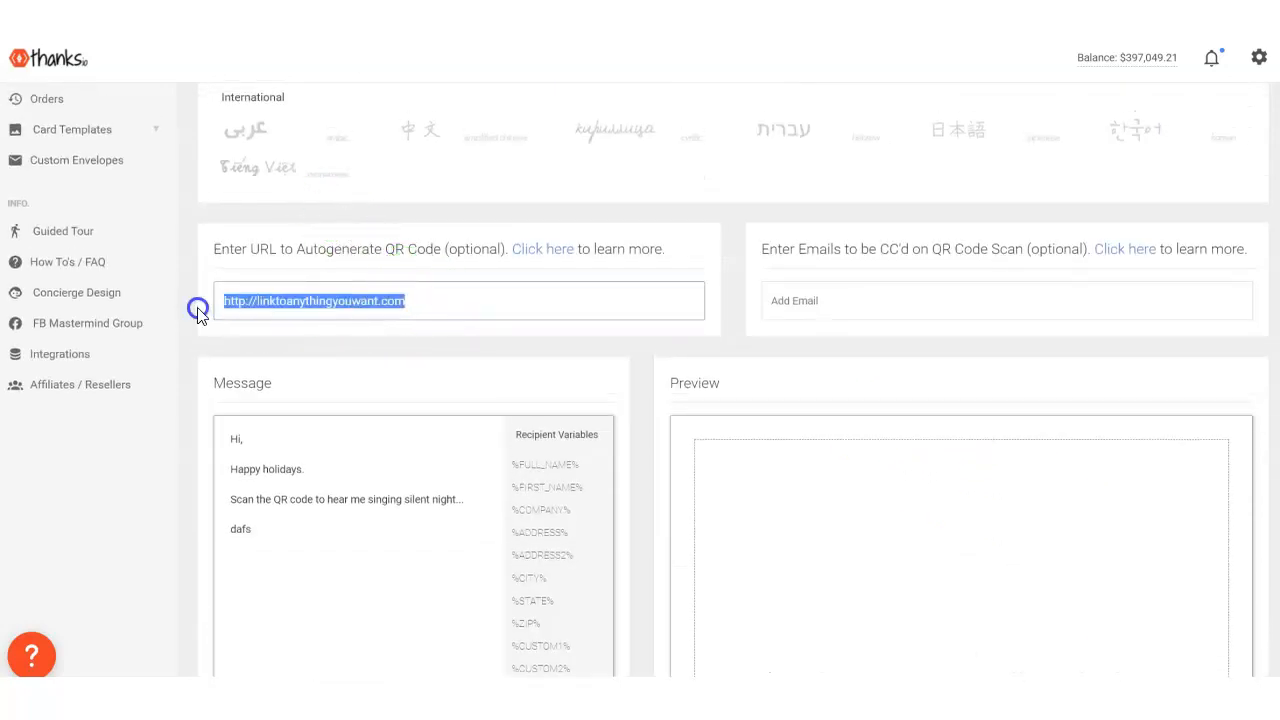
key(BackSpace)
scroll(357, 508, down, 4)
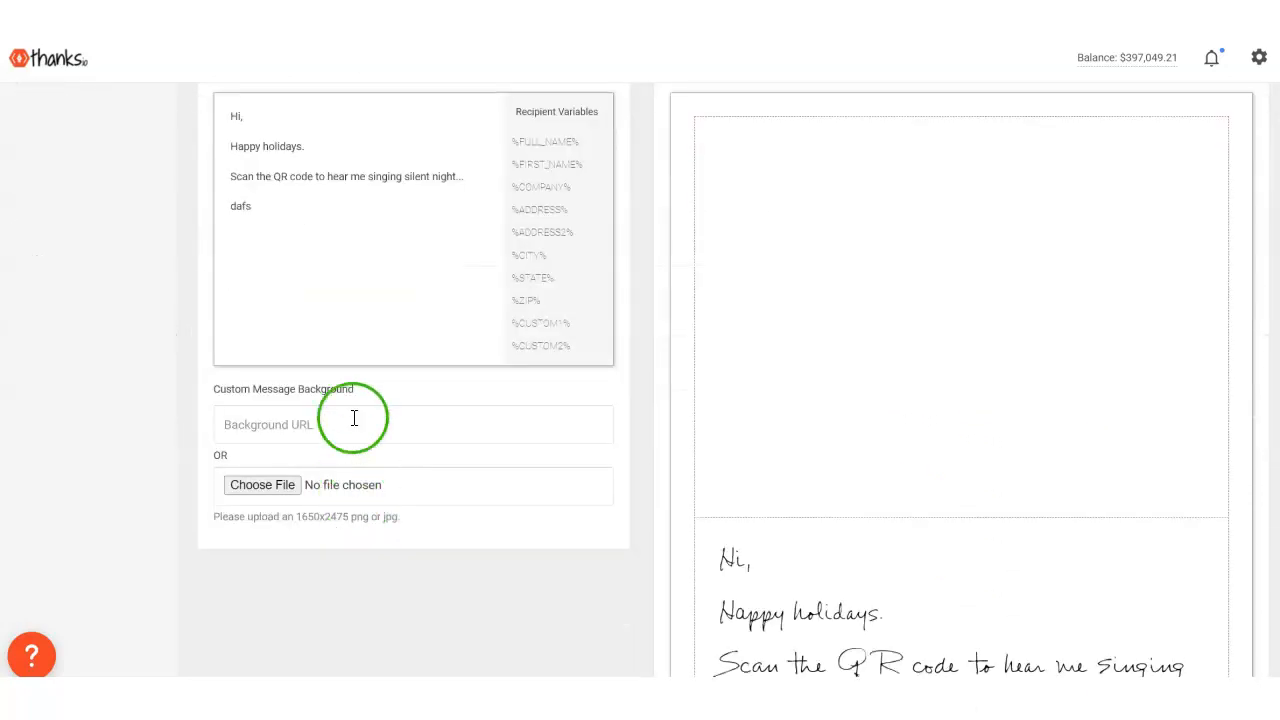
scroll(354, 420, down, 2)
scroll(337, 460, down, 3)
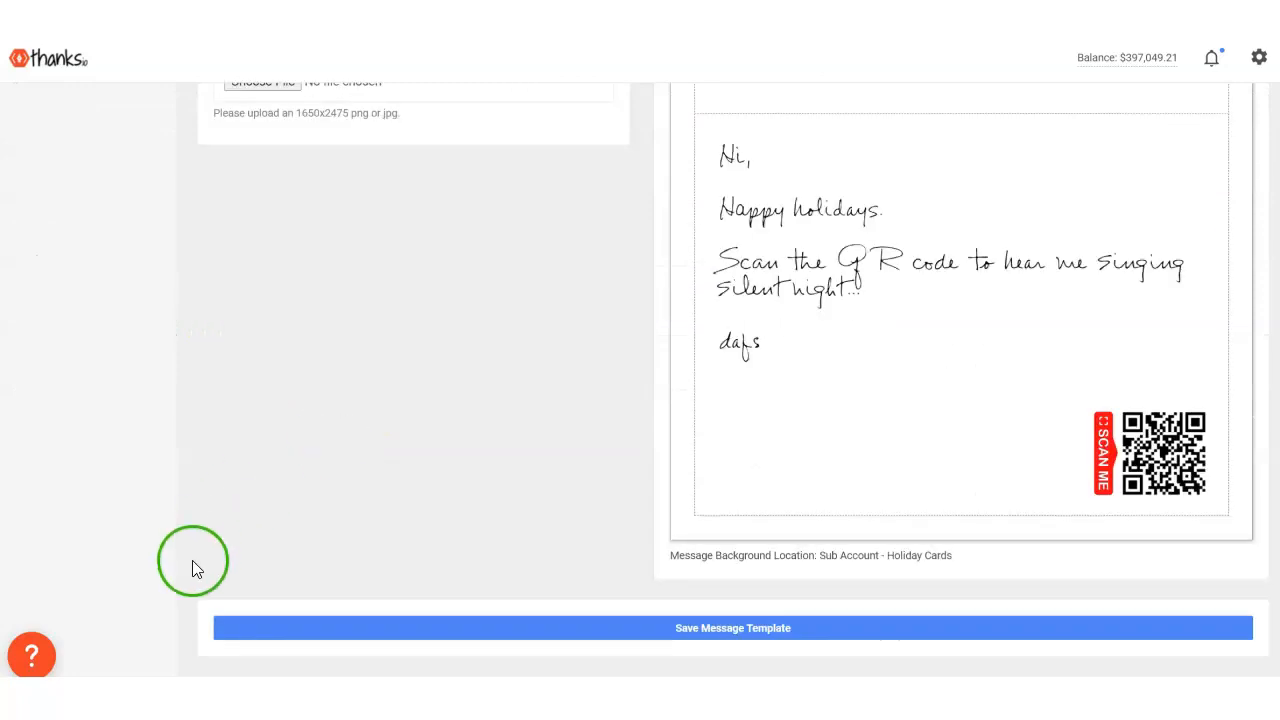
click(720, 632)
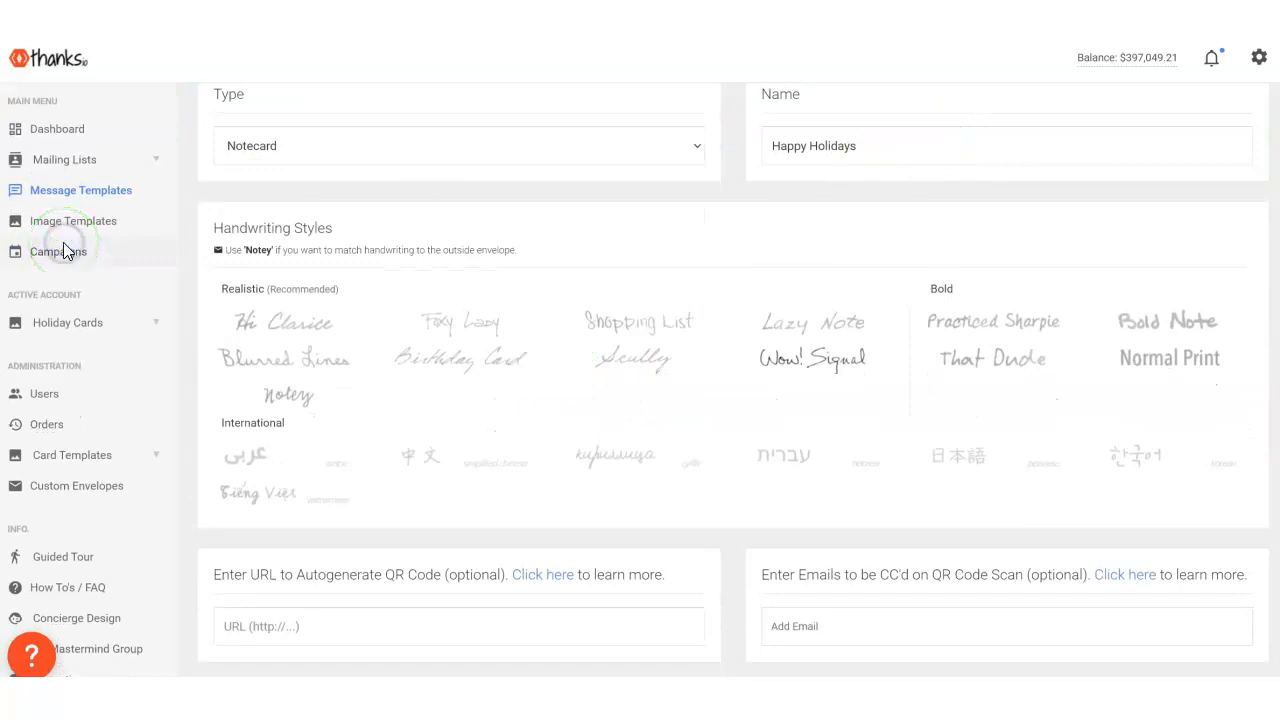
click(63, 250)
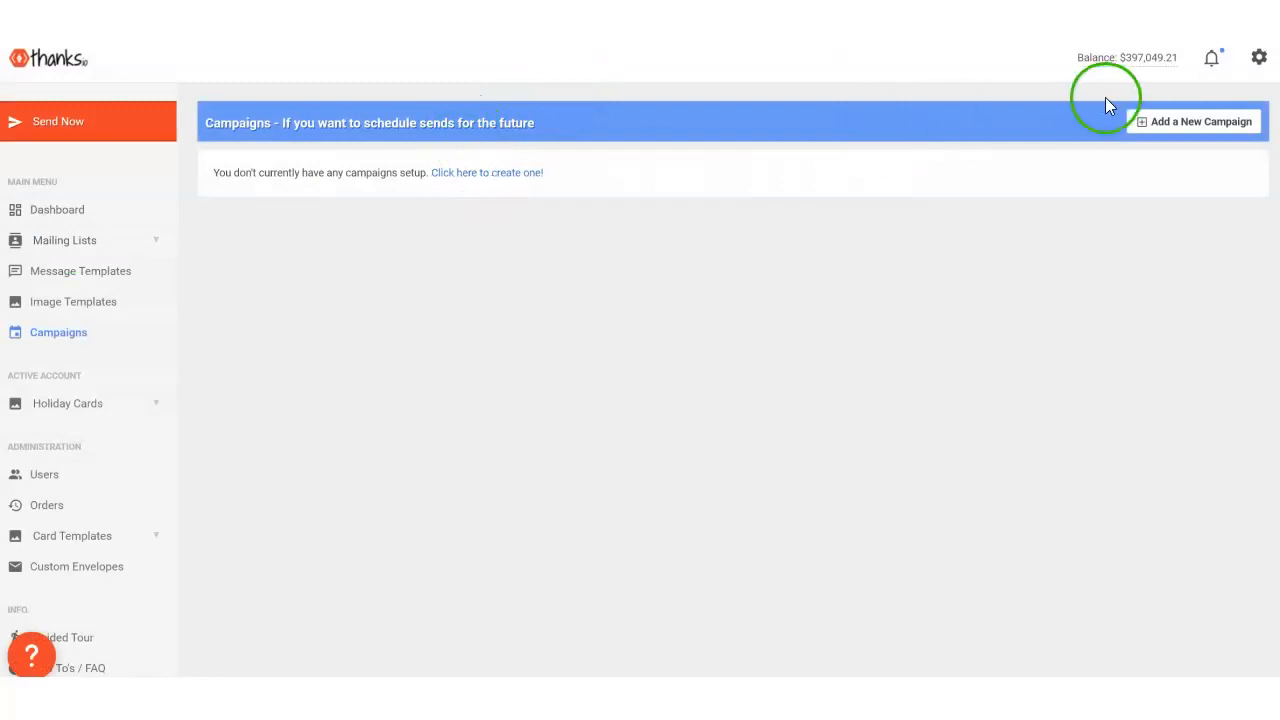
click(1180, 128)
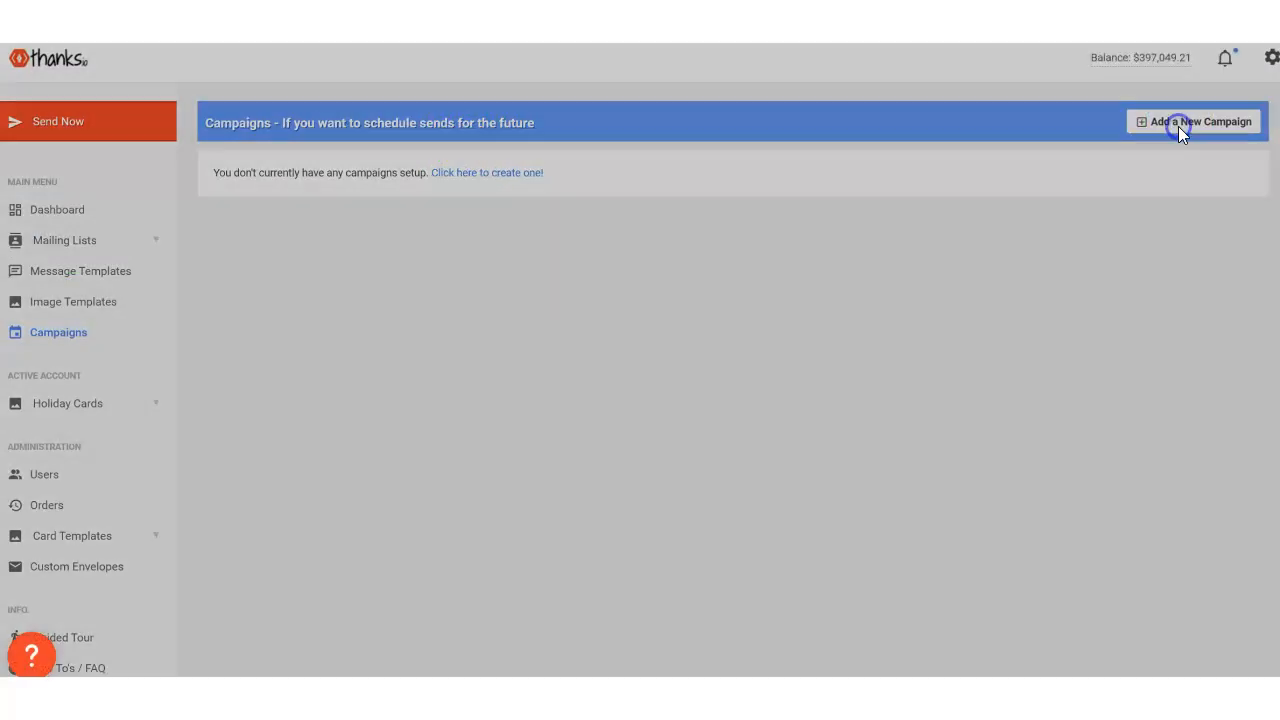
click(512, 149)
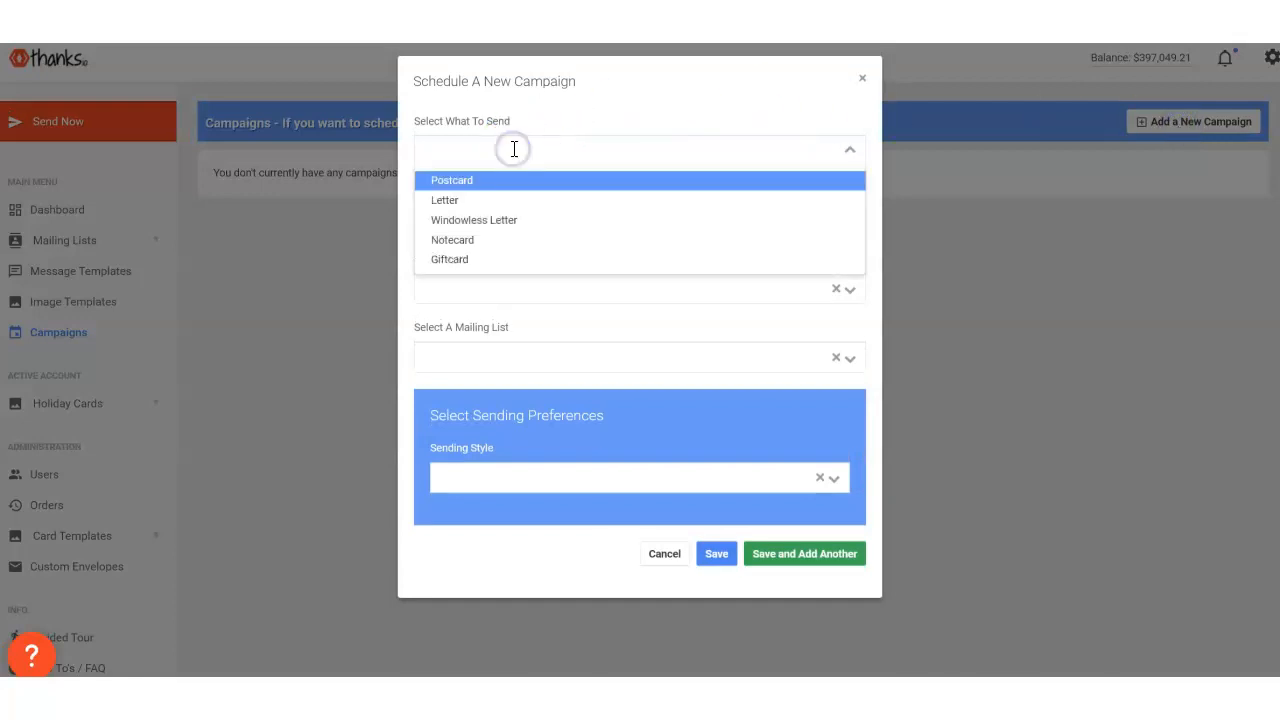
click(474, 245)
click(486, 222)
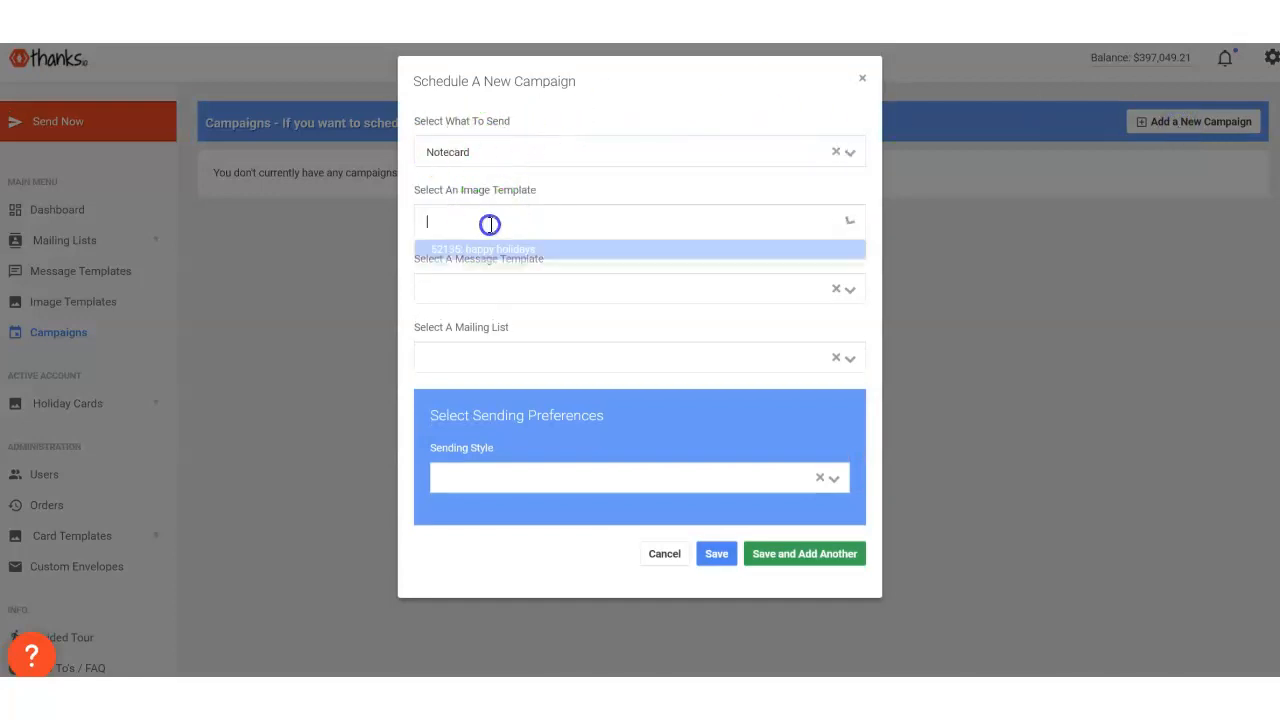
click(480, 252)
click(490, 290)
click(468, 318)
click(460, 357)
click(306, 381)
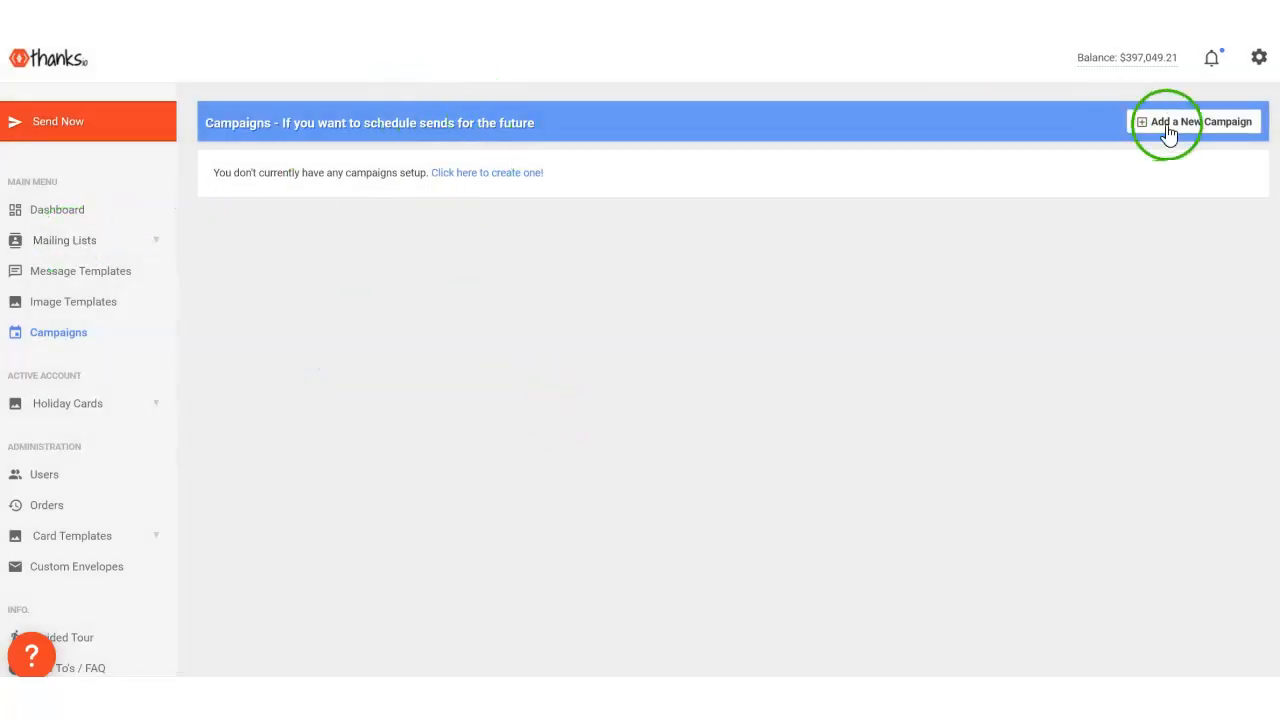
- Create a mailing list named "Xmas Card List" for manually entered addresses and close the new recipient form without adding anyone
click(88, 243)
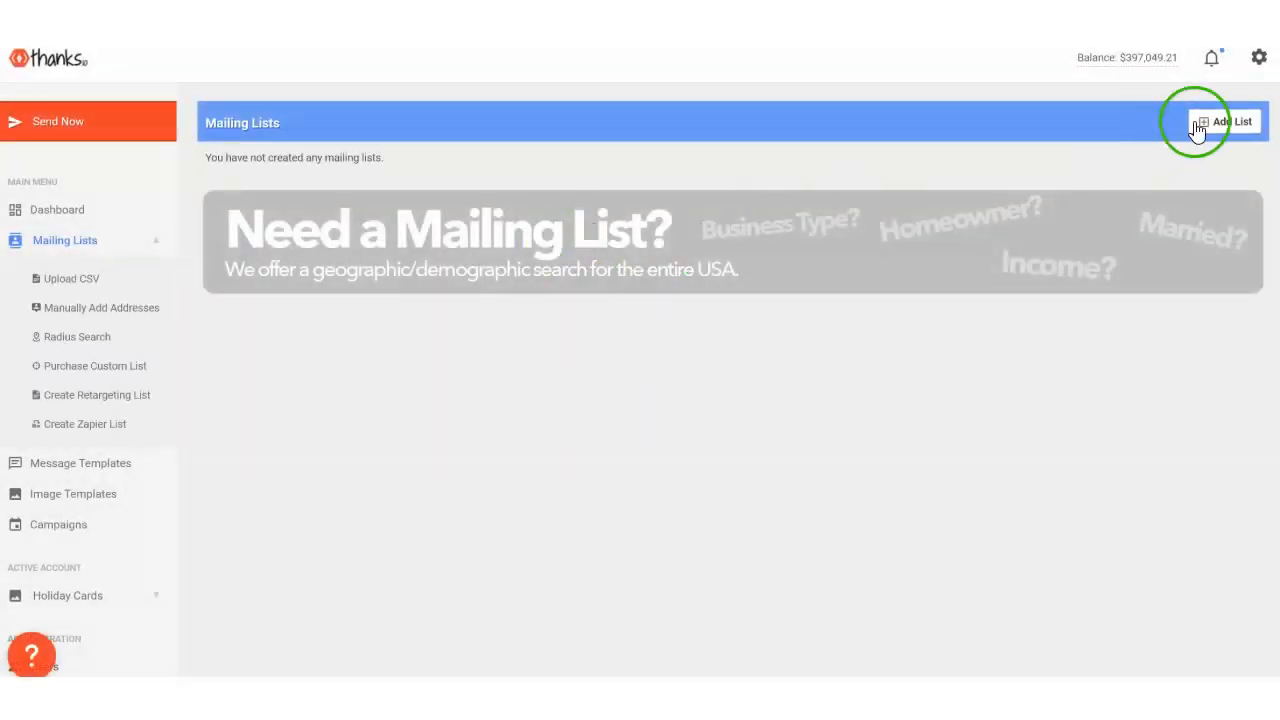
click(1231, 120)
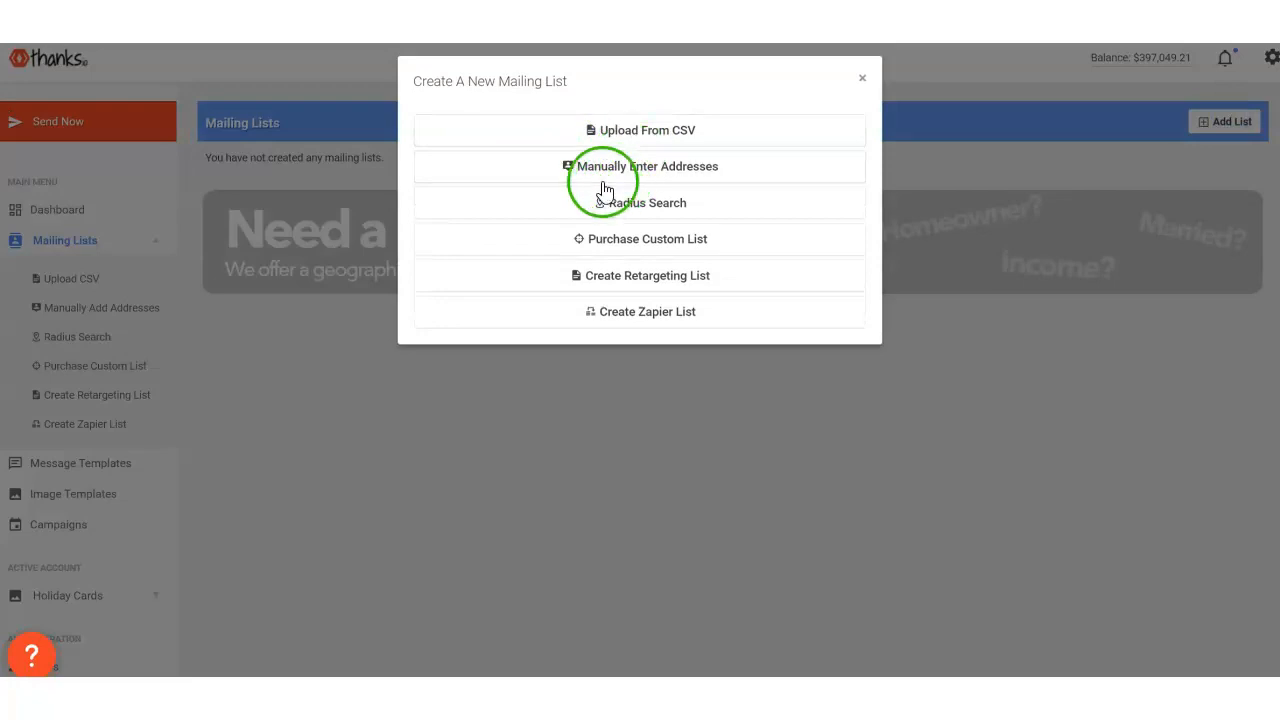
click(612, 175)
click(466, 186)
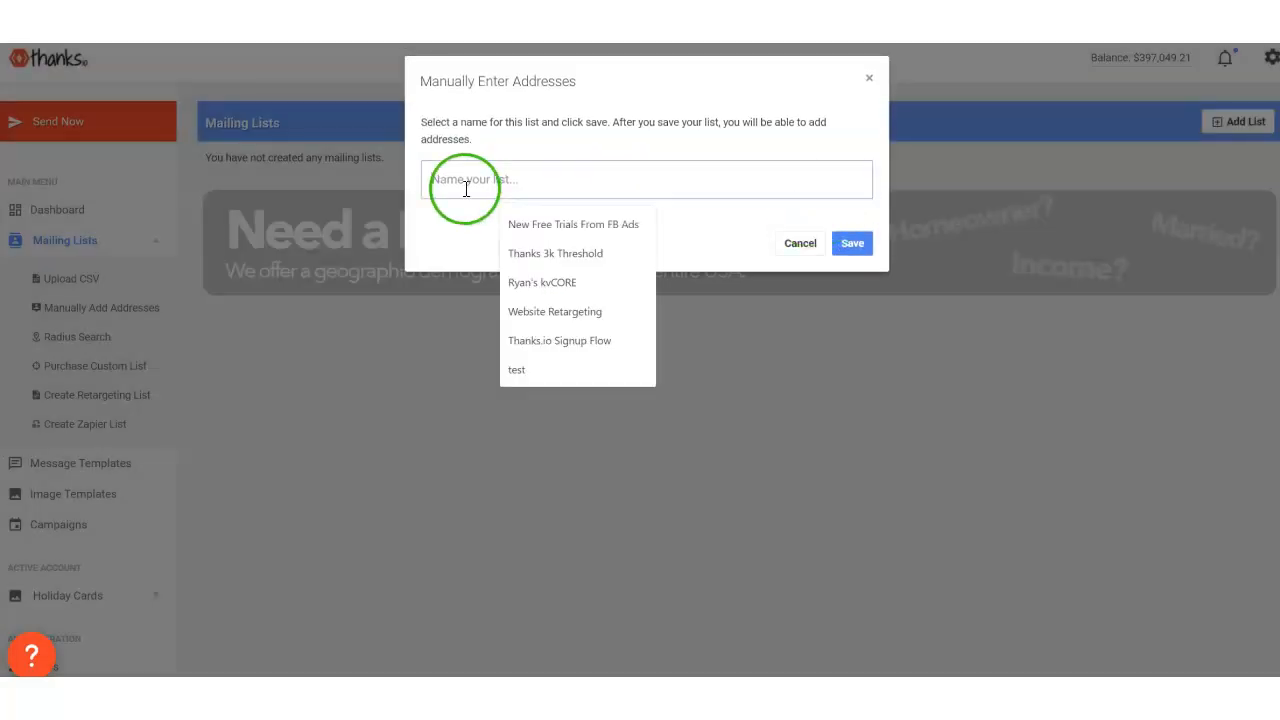
text(Xmas Card List)
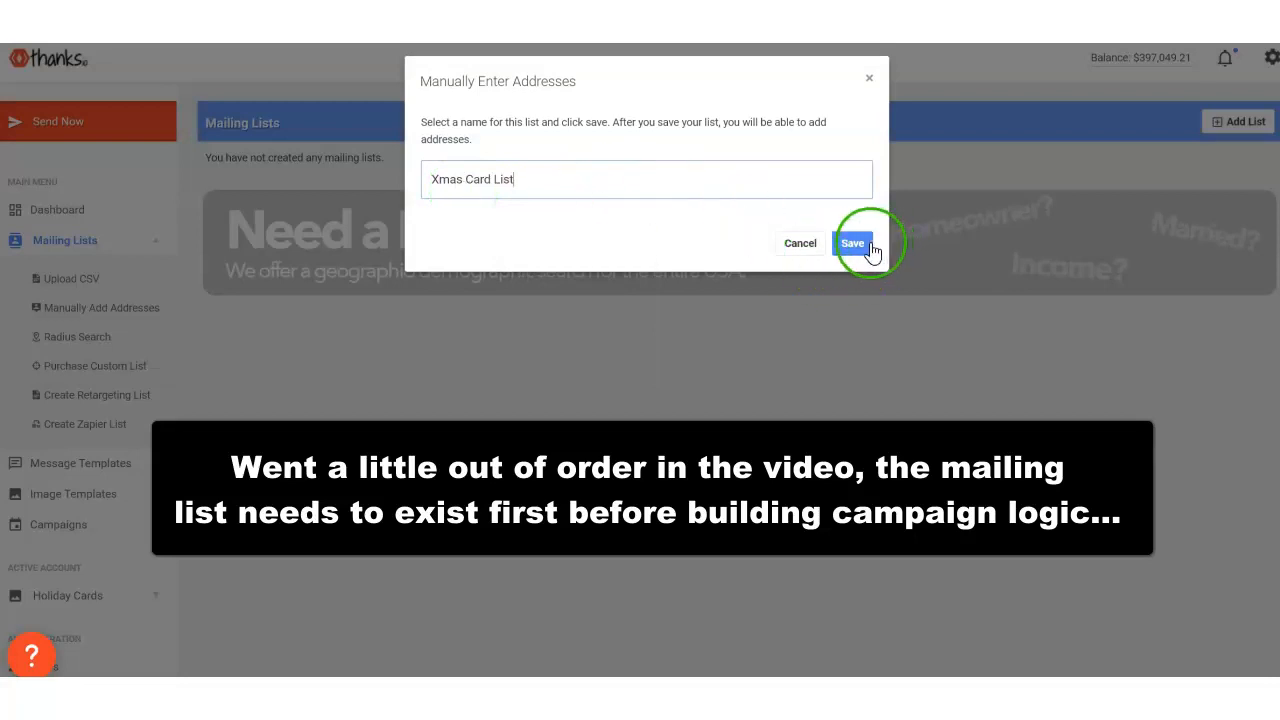
click(866, 249)
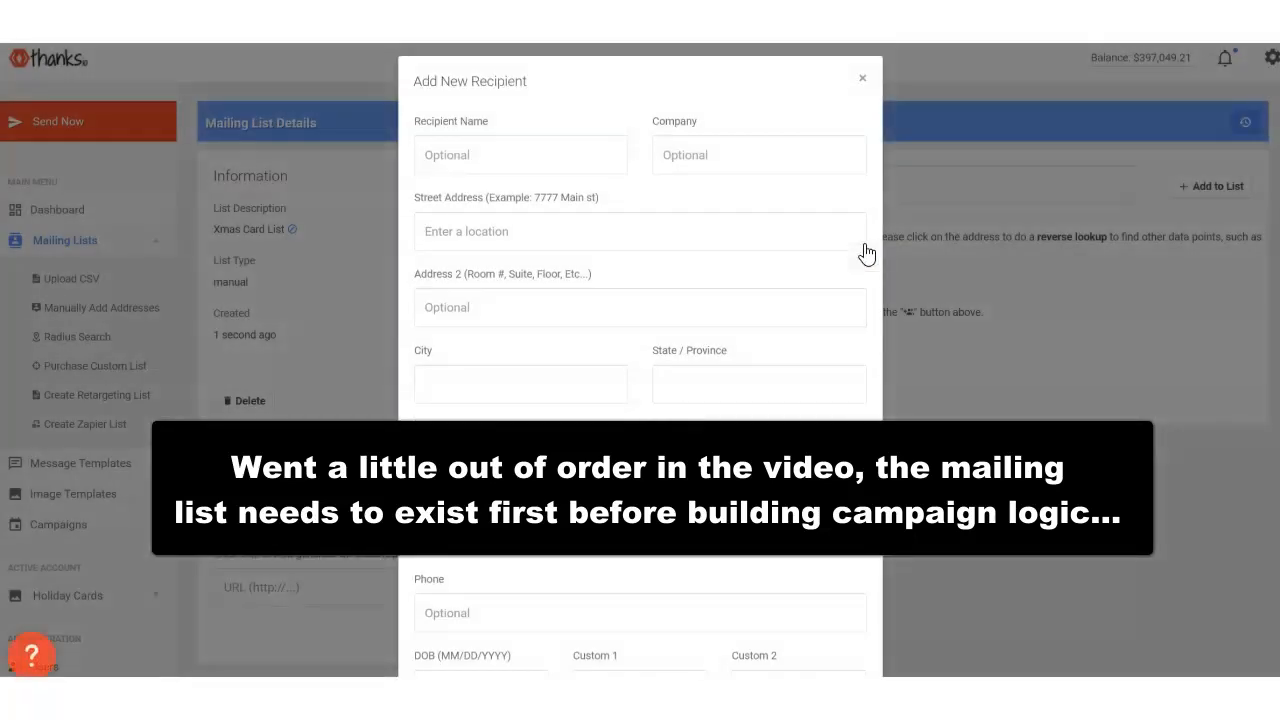
click(866, 81)
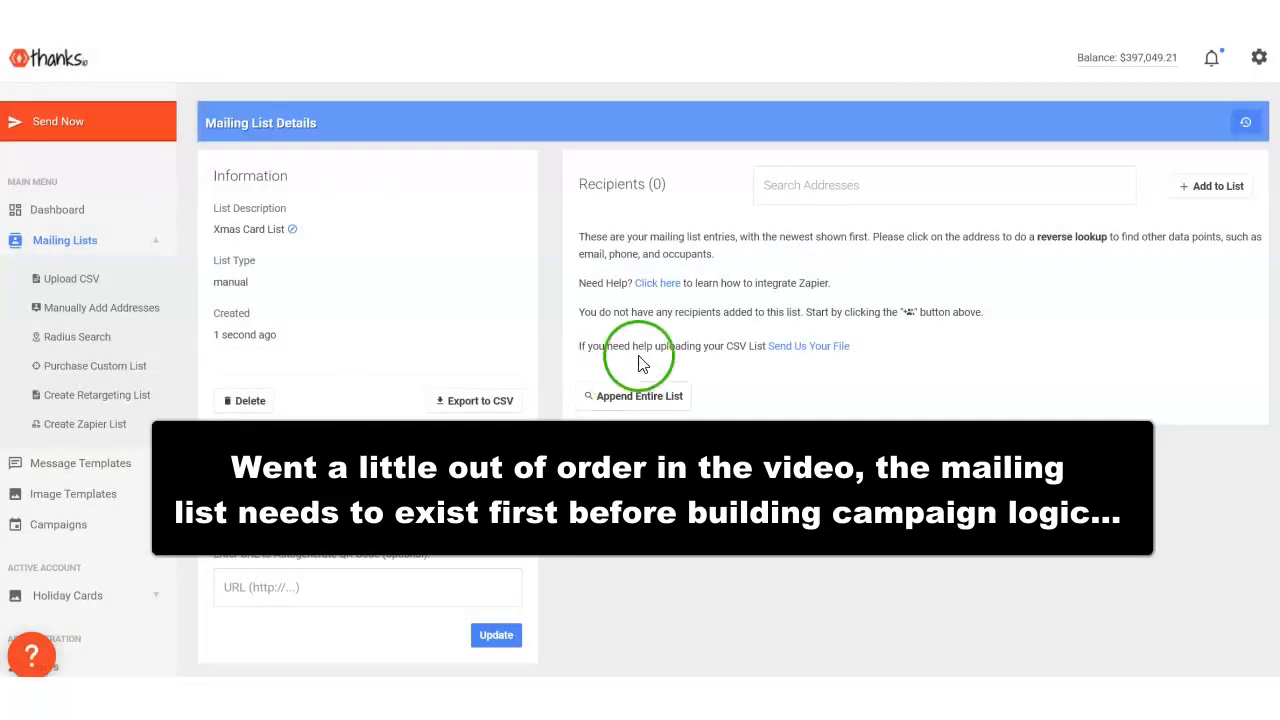
- Look over the new mailing list's details and the available ways to add recipients
scroll(386, 491, down, 2)
scroll(371, 481, up, 2)
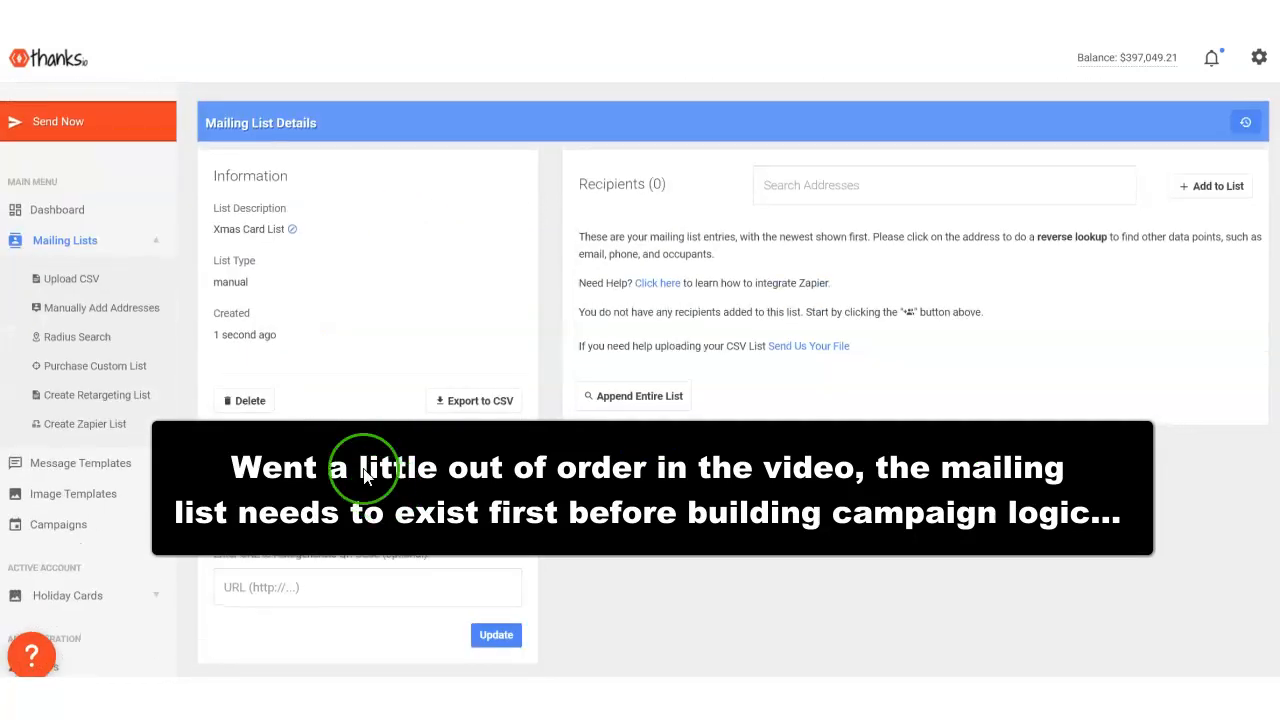
scroll(694, 380, down, 2)
scroll(748, 378, up, 2)
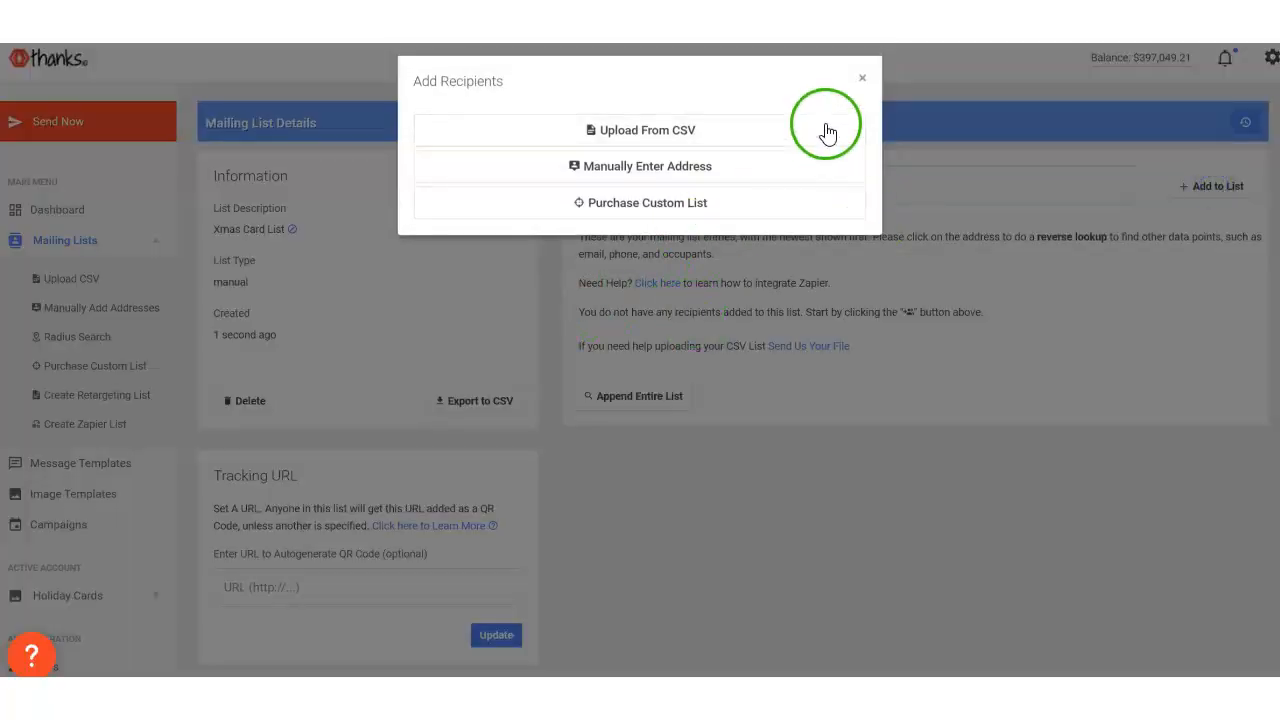
click(862, 63)
- Start a new campaign for a Notecard using the "happy holidays" image template, "Happy Holidays" message template and "Xmas Card List" mailing list
scroll(80, 517, down, 1)
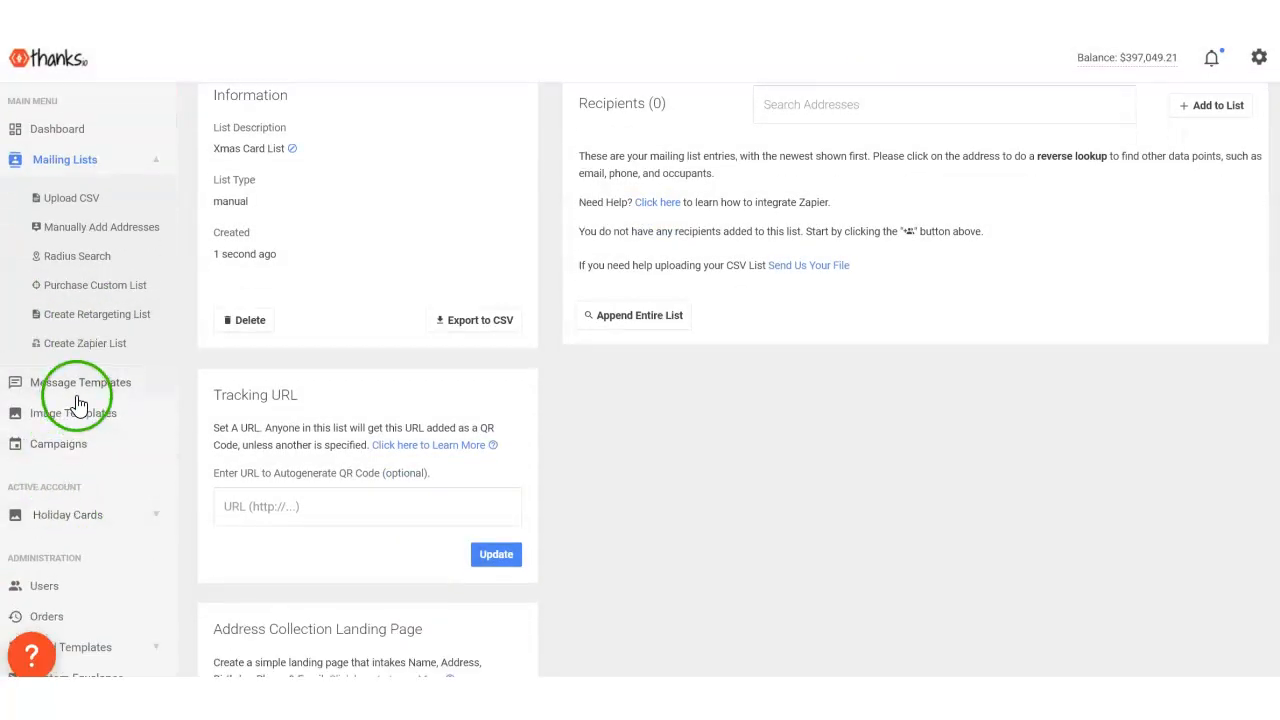
click(72, 455)
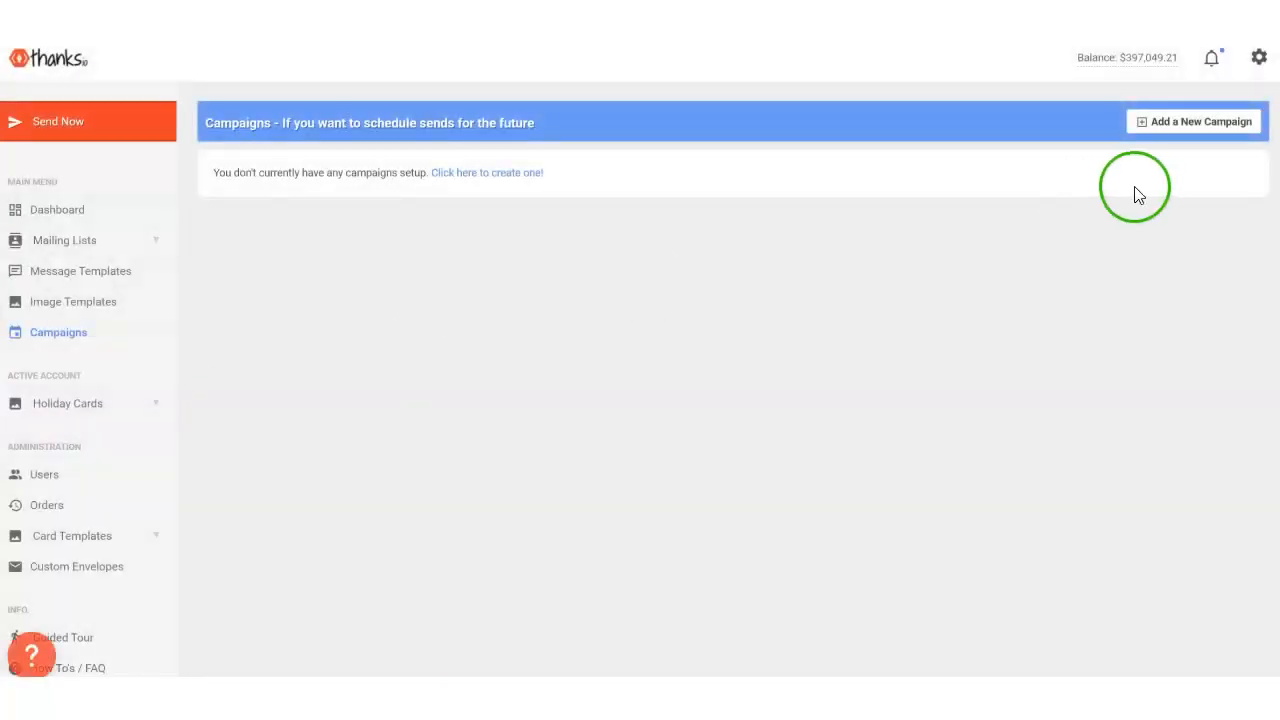
click(1173, 142)
click(488, 150)
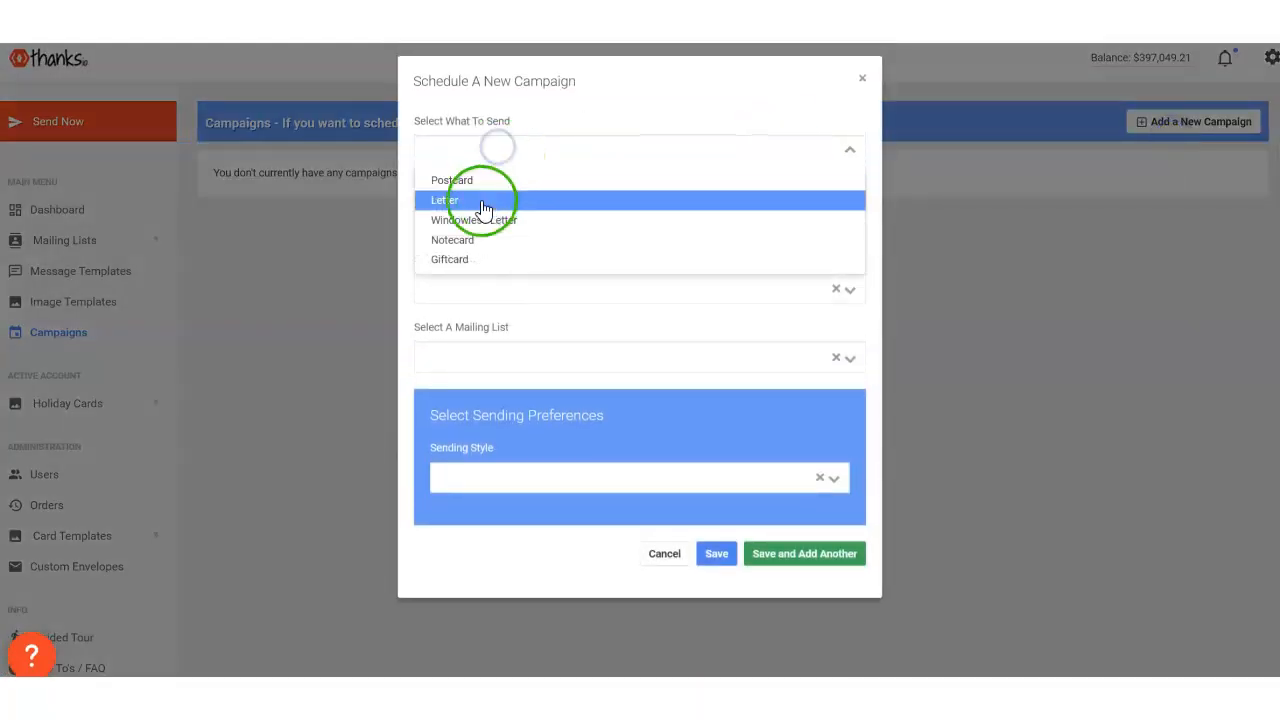
click(471, 240)
click(474, 218)
click(473, 248)
click(489, 287)
click(486, 323)
click(506, 366)
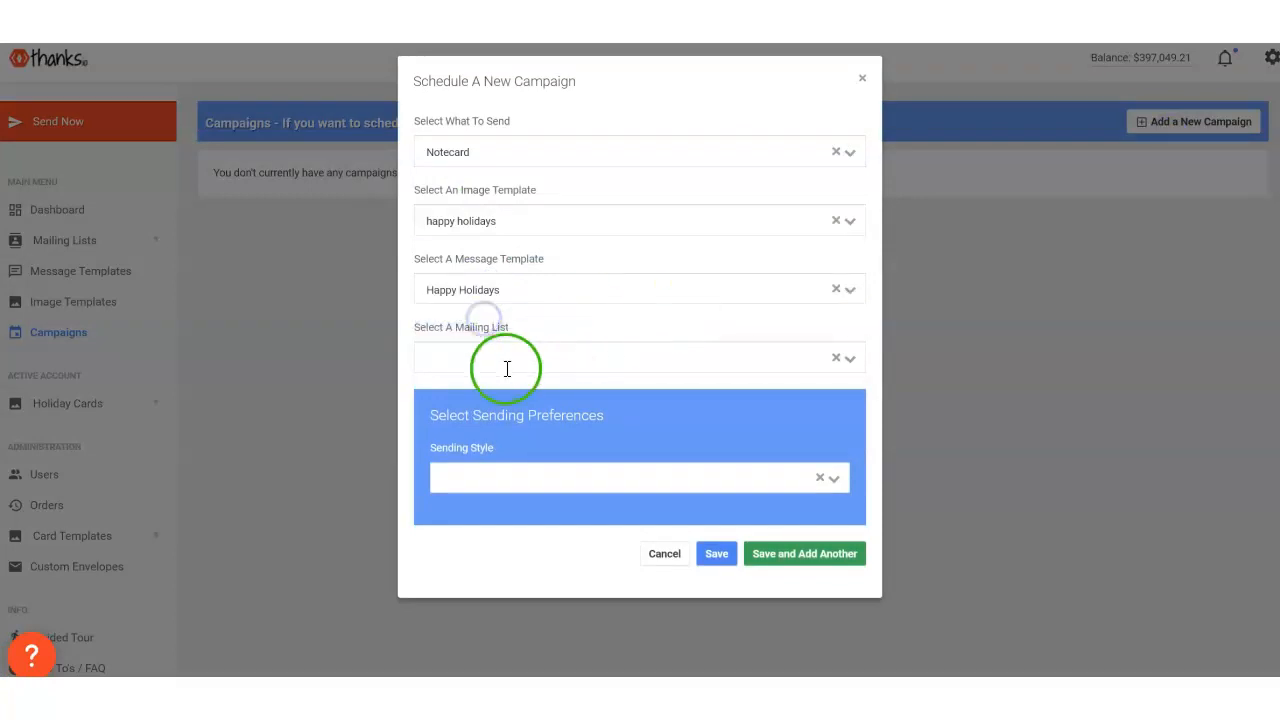
click(496, 386)
- Set the campaign's sending style to Holiday and choose Christmas Eve as the holiday
click(474, 480)
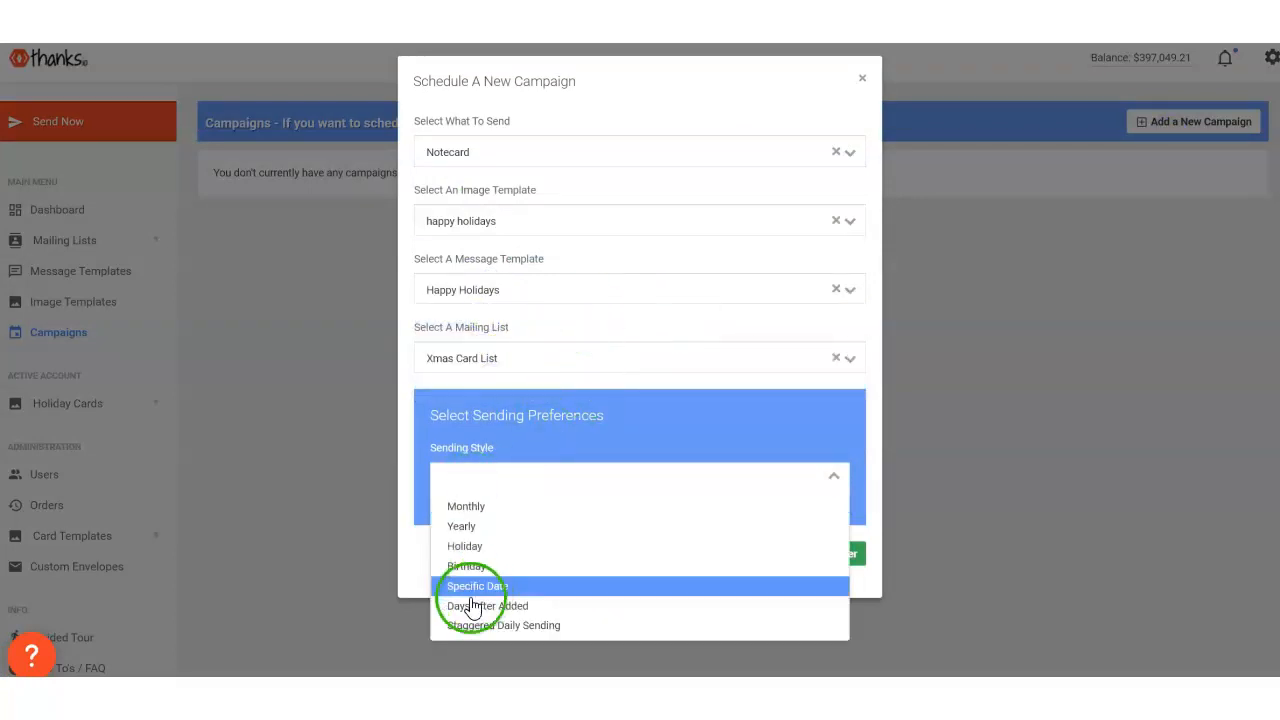
click(463, 546)
click(459, 547)
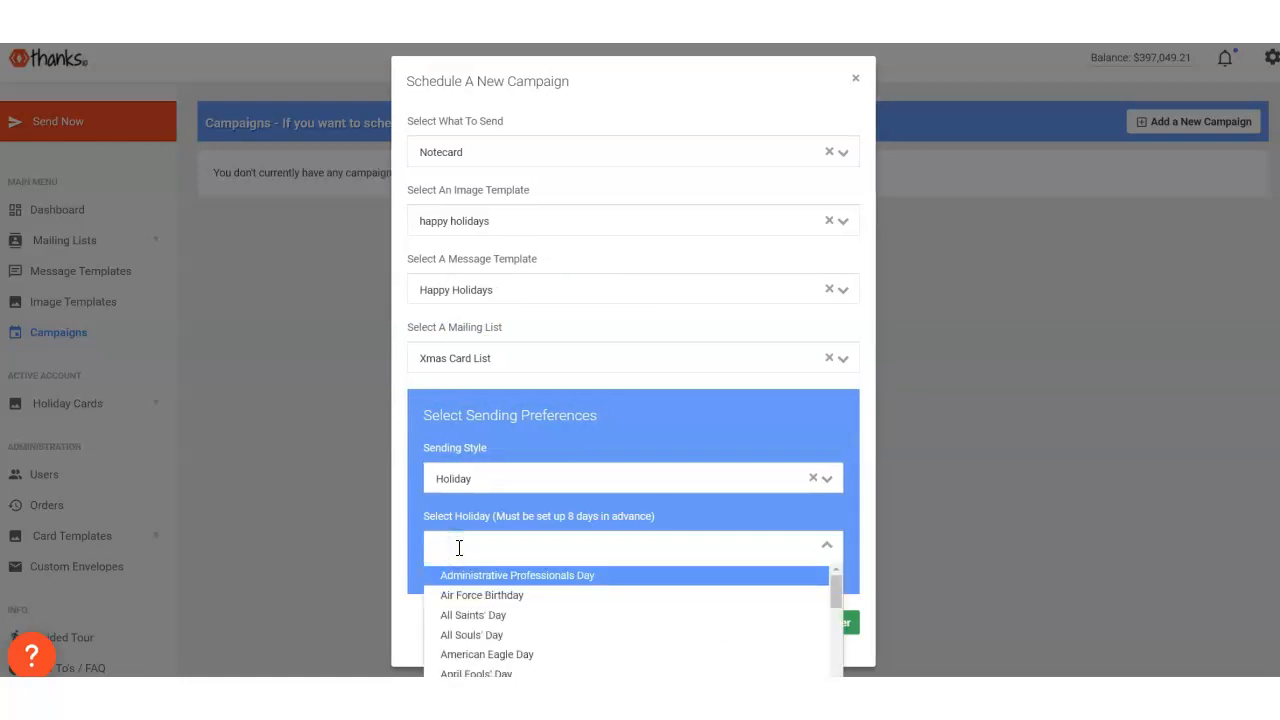
text(chi)
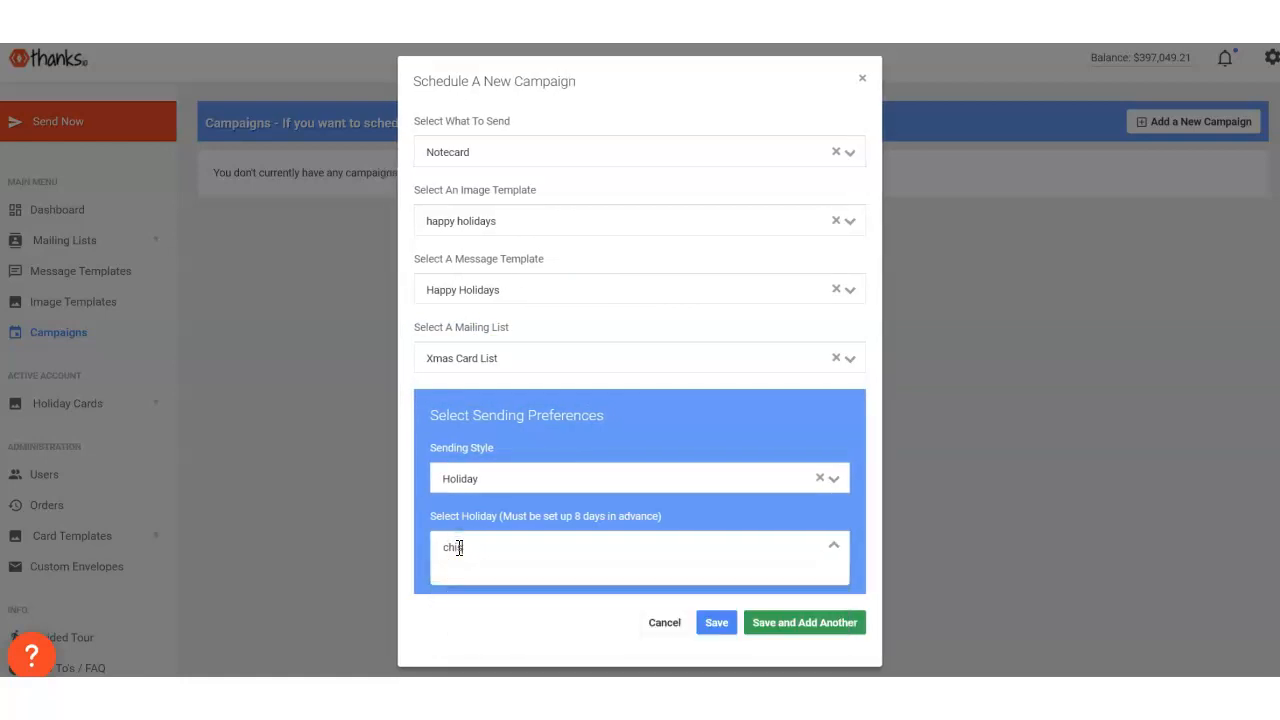
key(BackSpace)
click(491, 636)
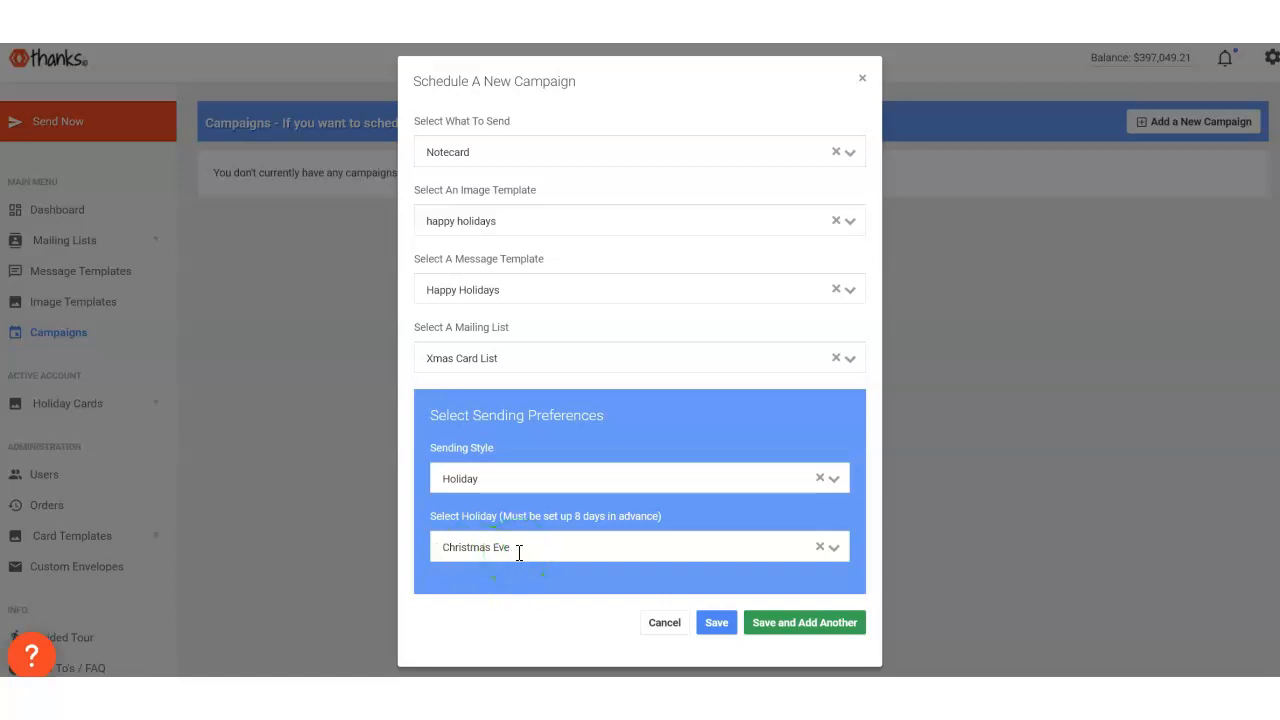
- Switch the campaign's sending style to Specific Date and open the card arrival date for entry
click(512, 484)
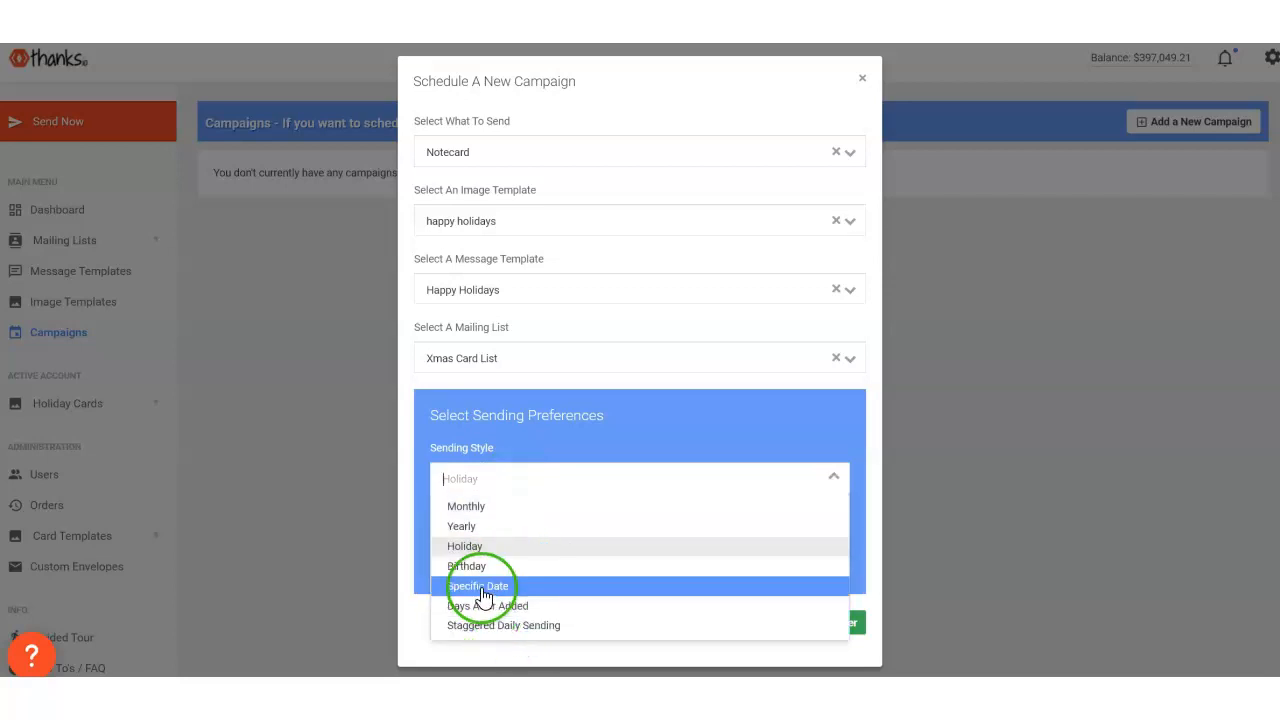
click(483, 596)
click(560, 540)
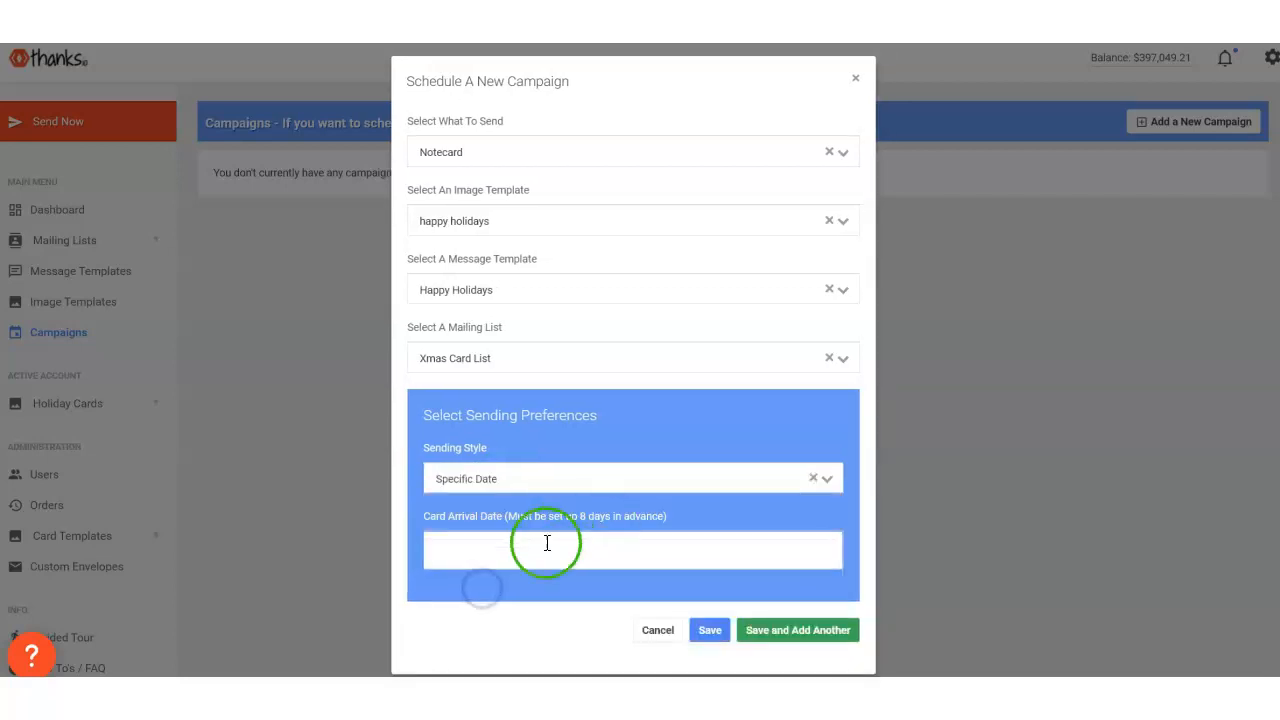
- Set the sending style to Yearly with a start date of 21 Dec 2022 and save the campaign
click(515, 474)
click(472, 521)
click(497, 550)
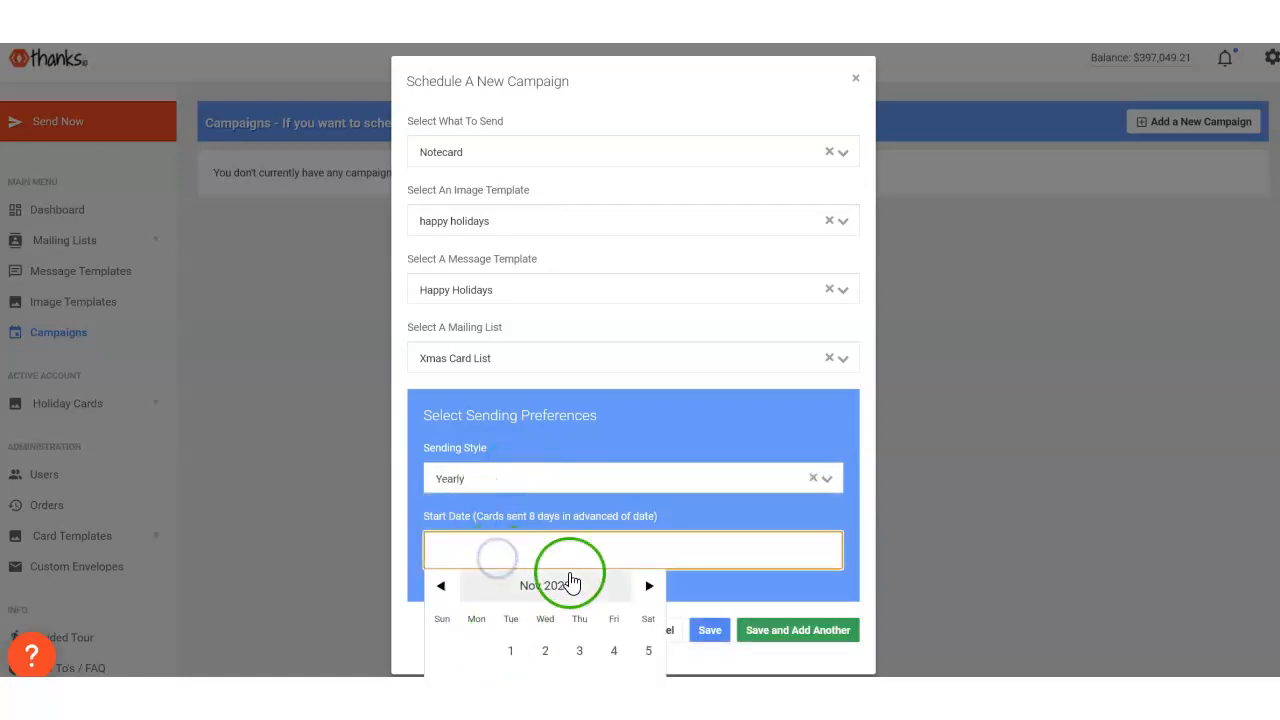
scroll(590, 545, down, 1)
click(648, 486)
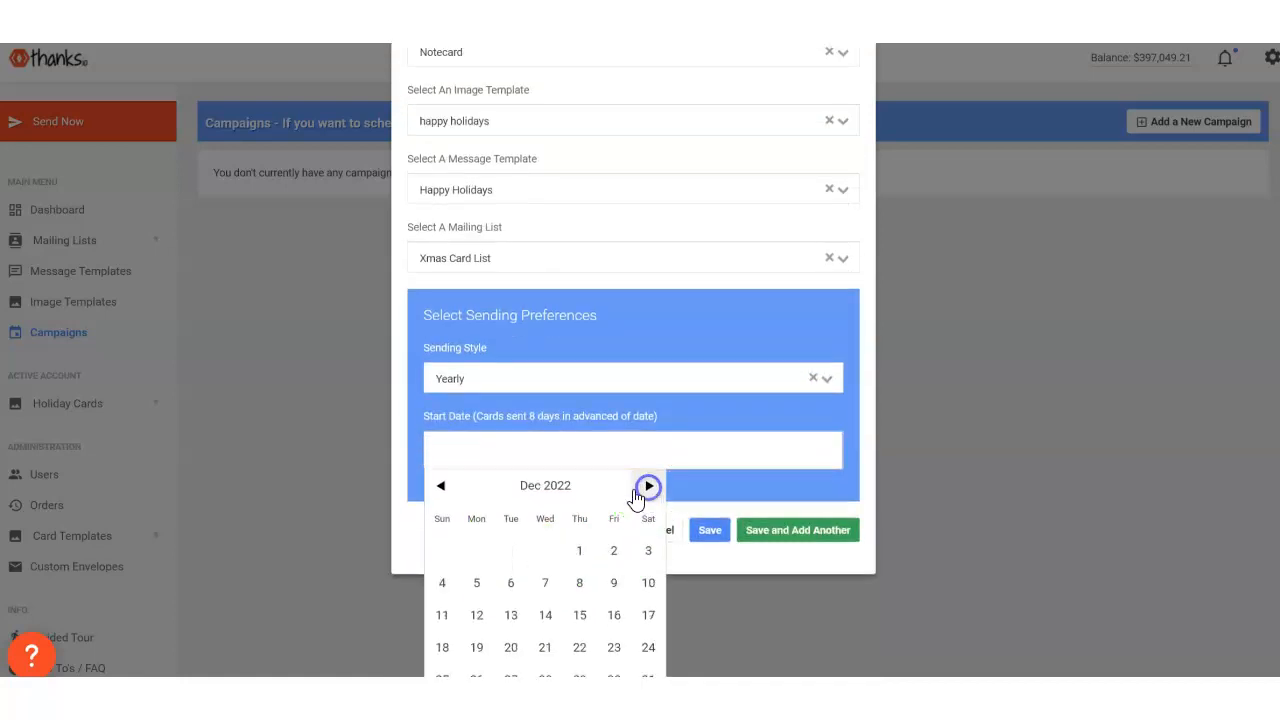
click(545, 647)
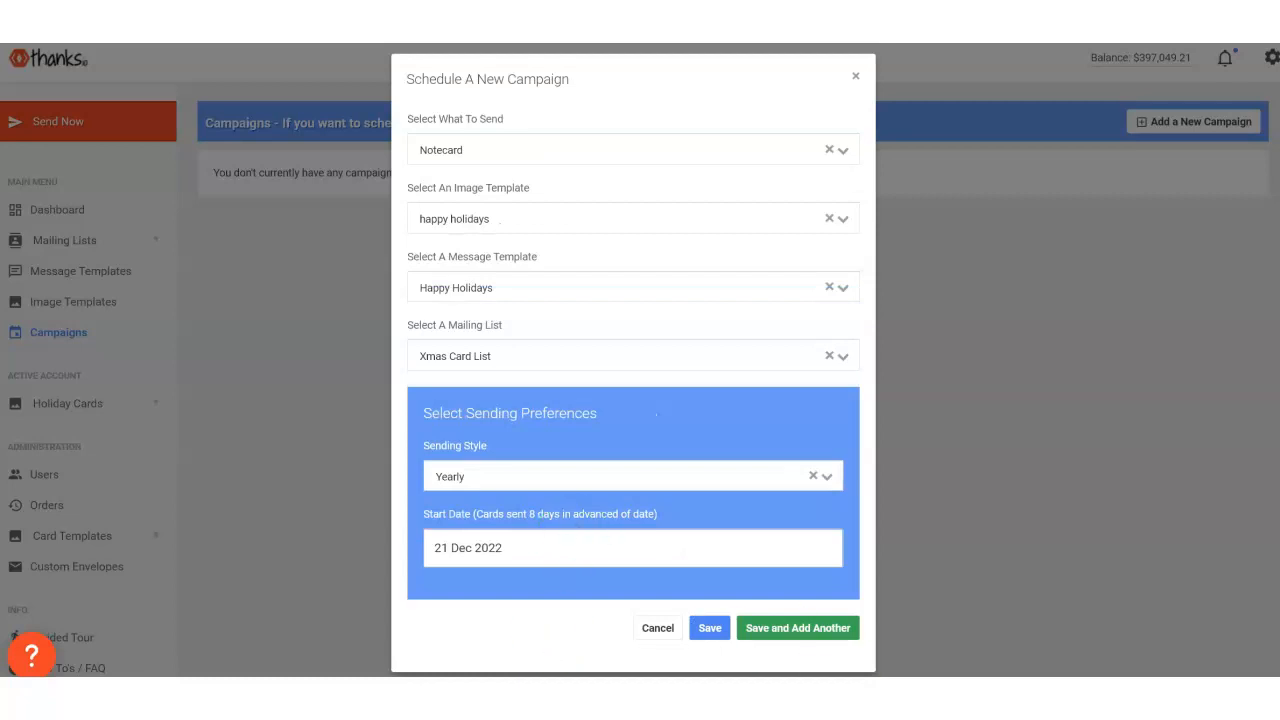
click(708, 634)
click(615, 476)
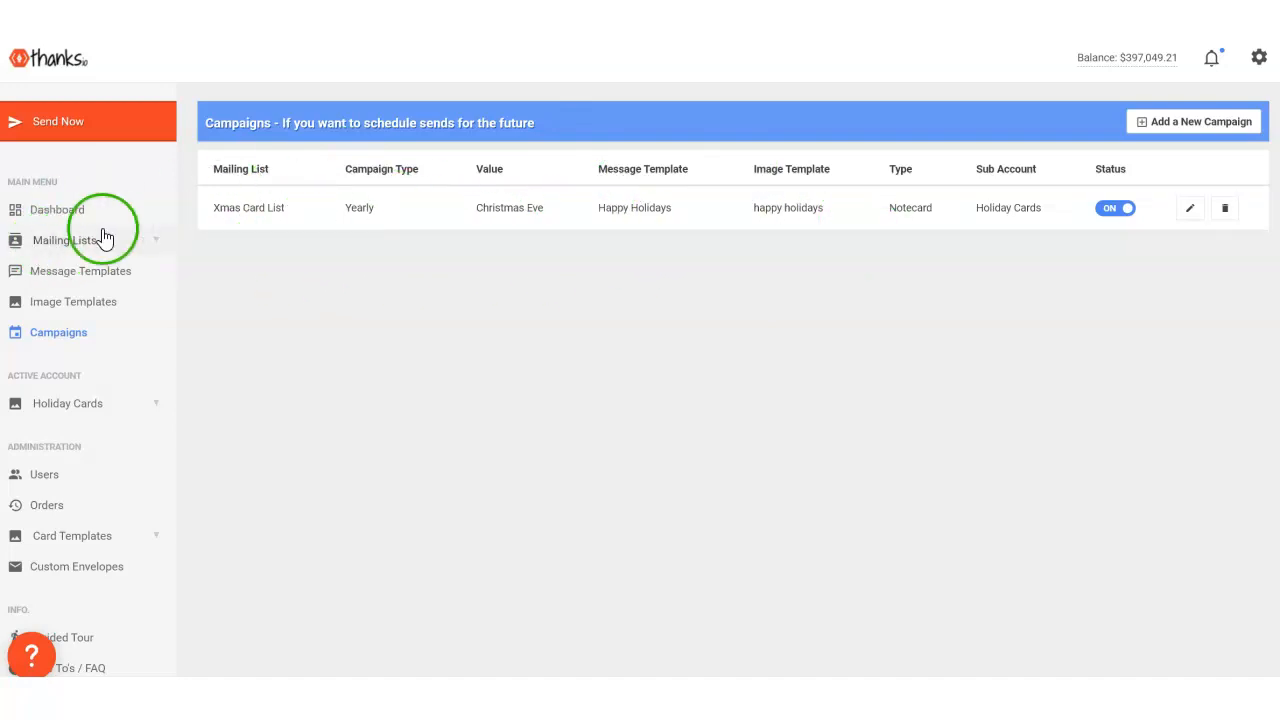
- Review the saved message template and the image templates for postcards, letters and notecards
click(68, 280)
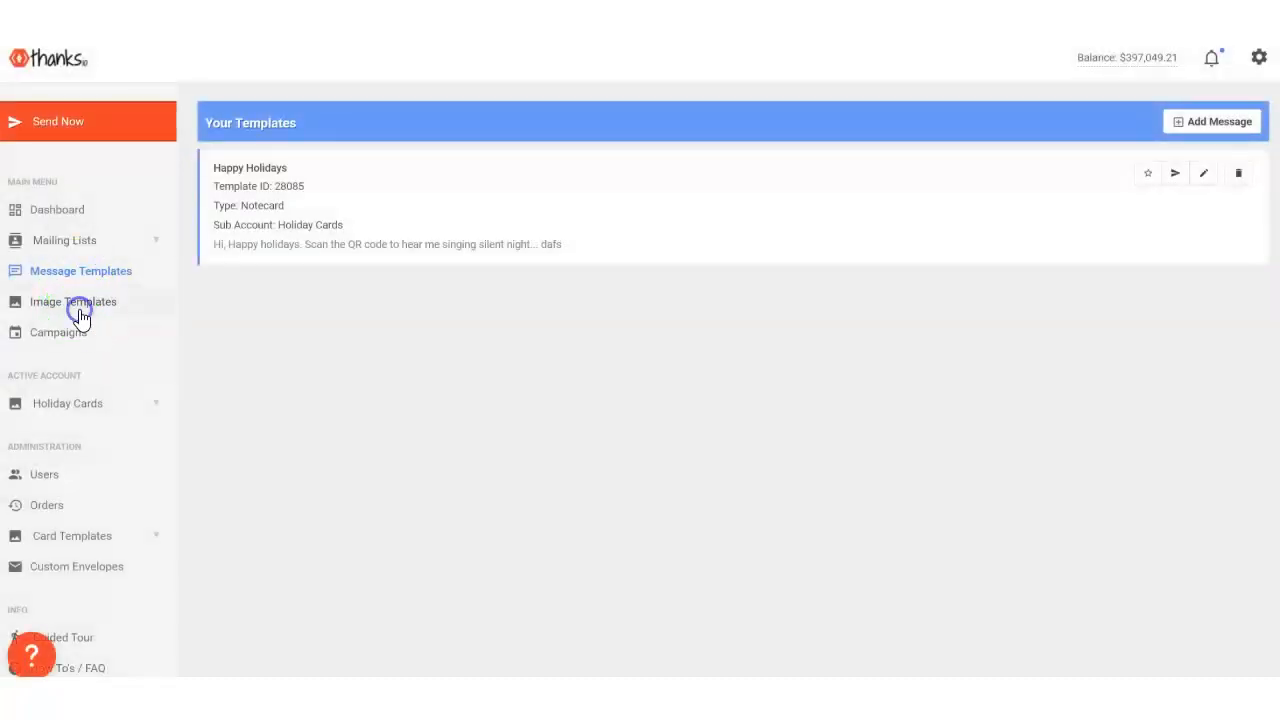
click(124, 314)
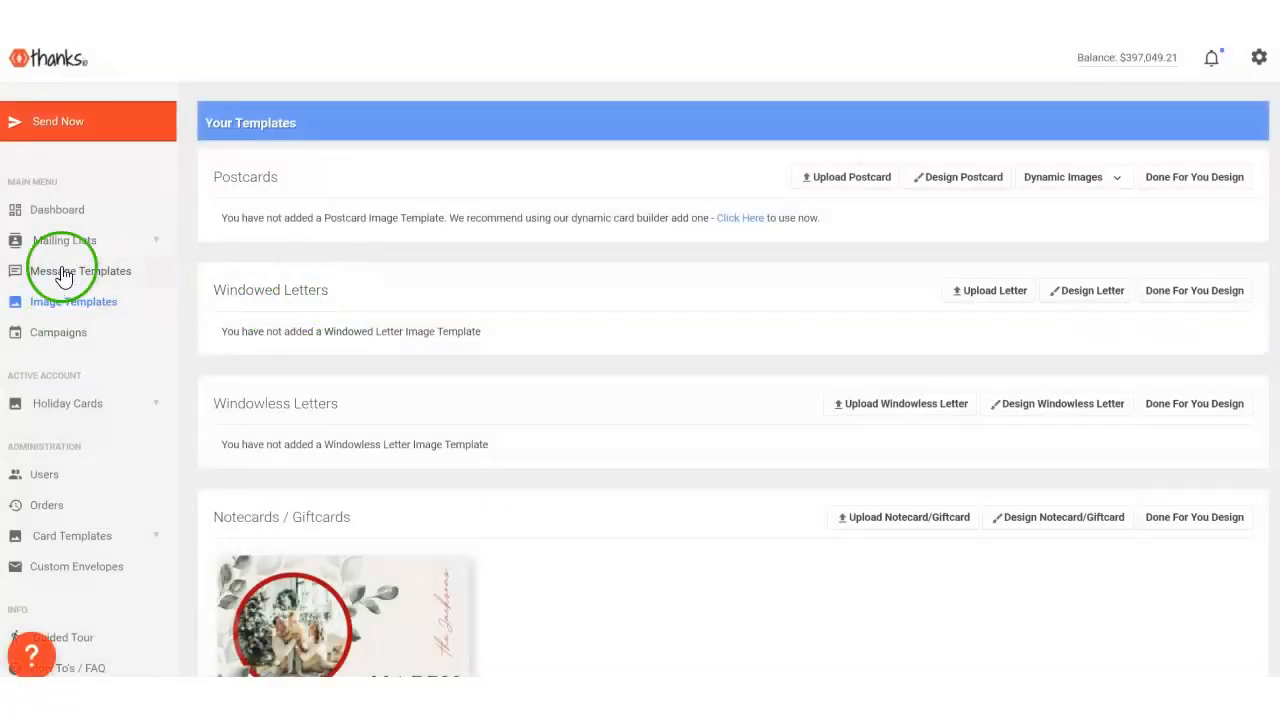
scroll(564, 284, down, 2)
scroll(564, 284, up, 2)
scroll(565, 286, down, 2)
scroll(572, 291, up, 2)
scroll(575, 295, down, 2)
scroll(574, 294, up, 2)
scroll(370, 530, down, 2)
mouse_move(340, 535)
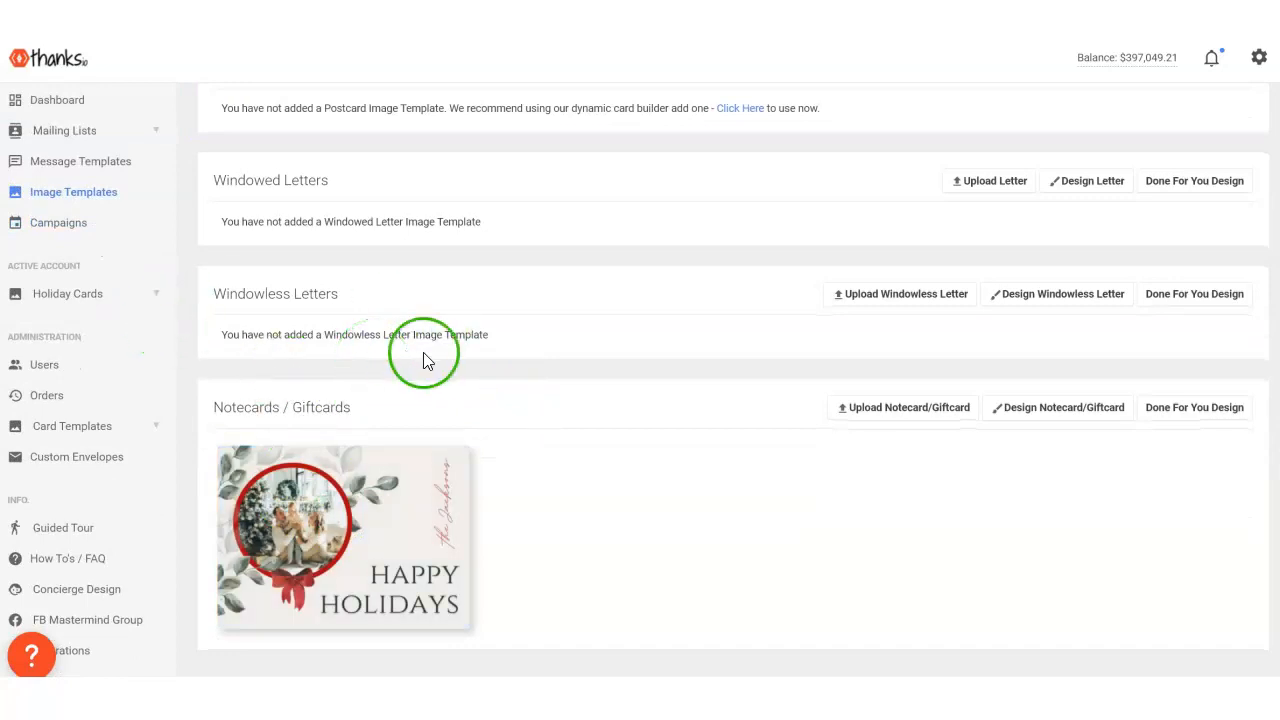
scroll(703, 509, up, 2)
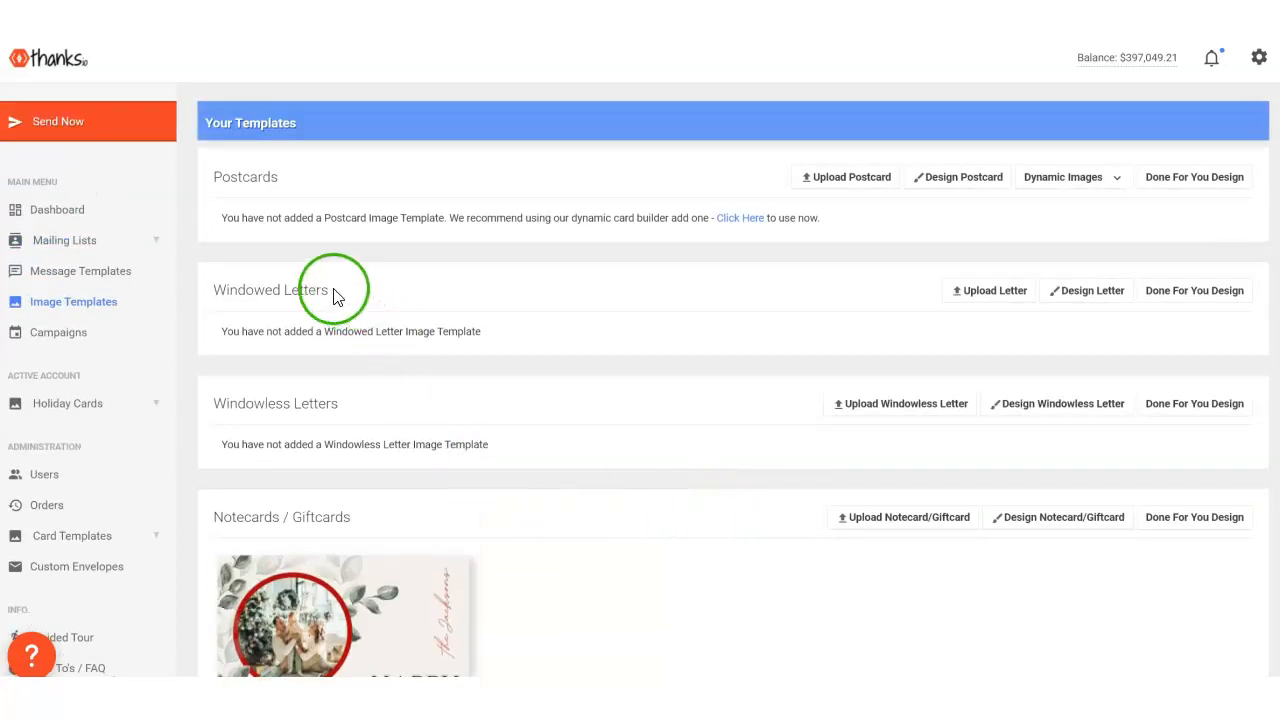
scroll(589, 457, down, 2)
scroll(589, 457, up, 2)
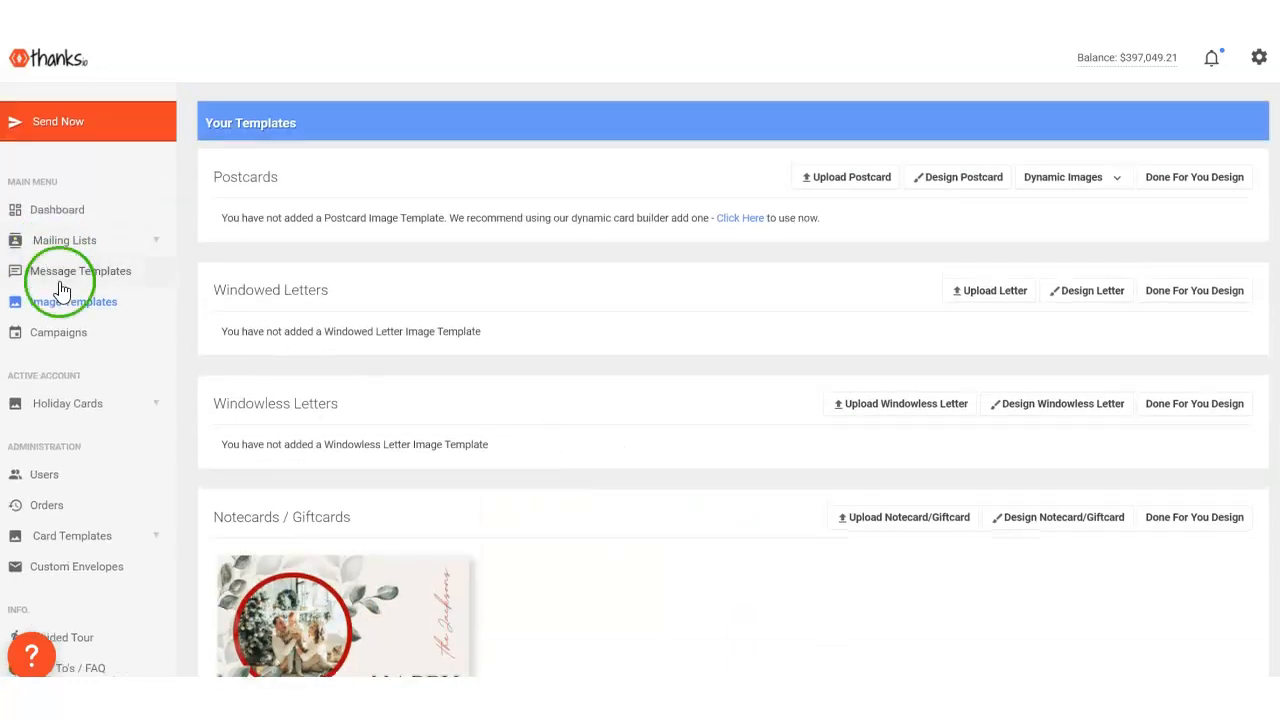
scroll(758, 480, down, 2)
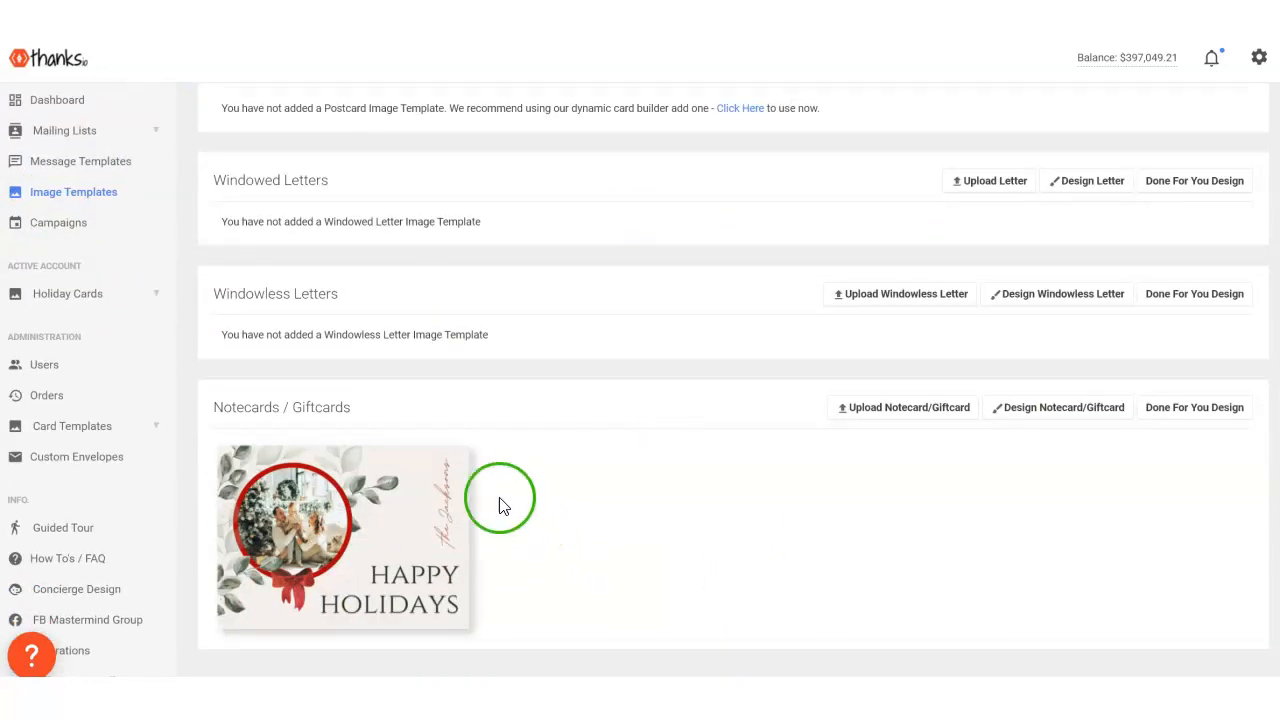
scroll(505, 490, up, 2)
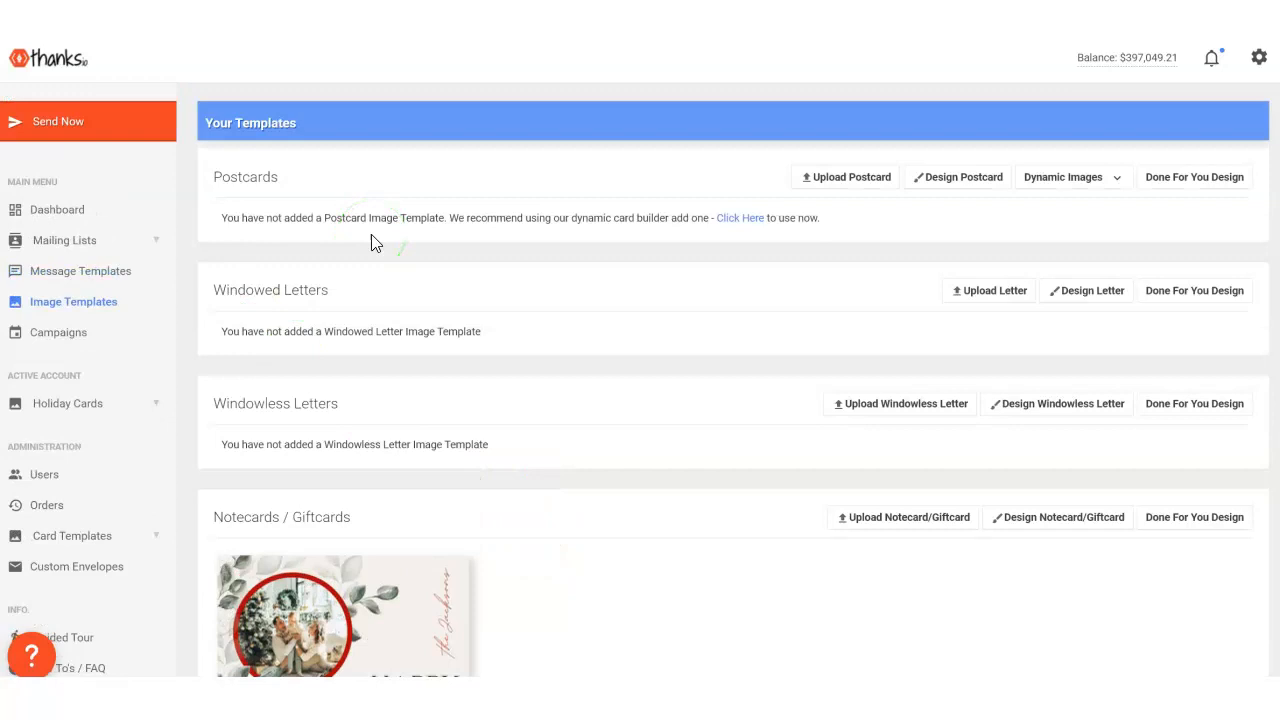
scroll(529, 314, down, 2)
scroll(529, 314, up, 2)
- Open the details of the "Xmas Card List" mailing list
click(62, 236)
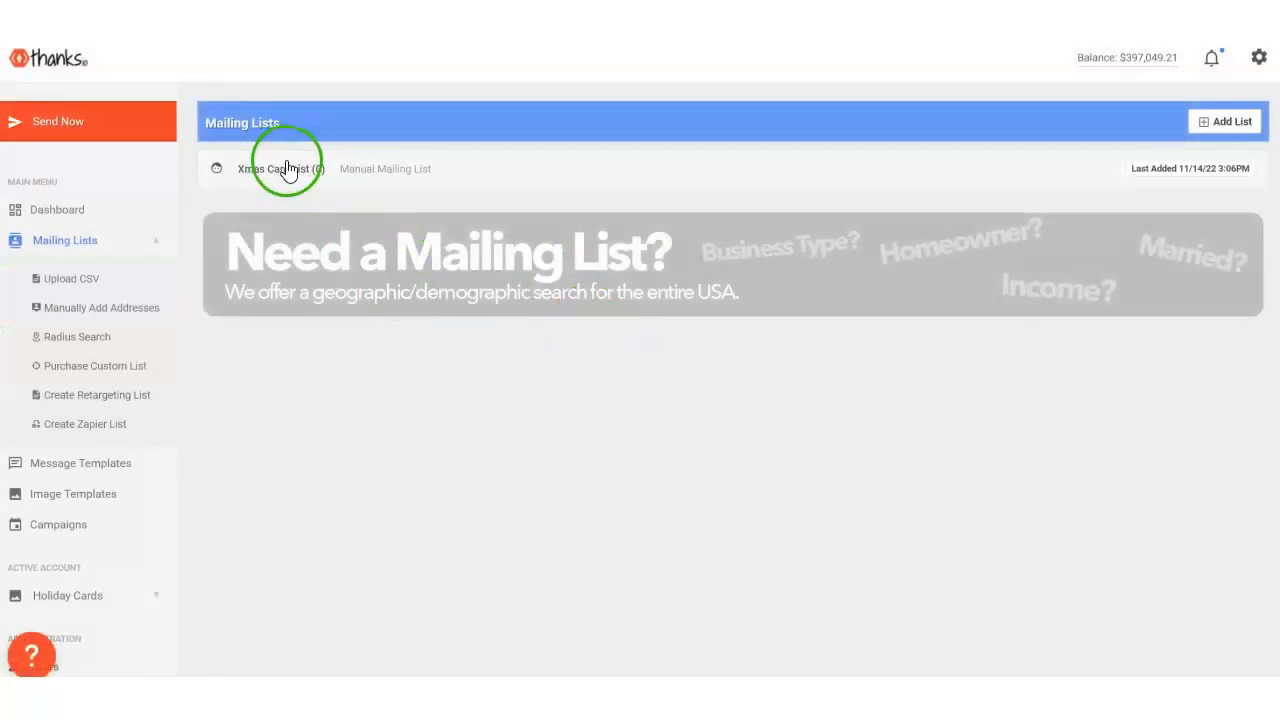
click(363, 176)
click(846, 108)
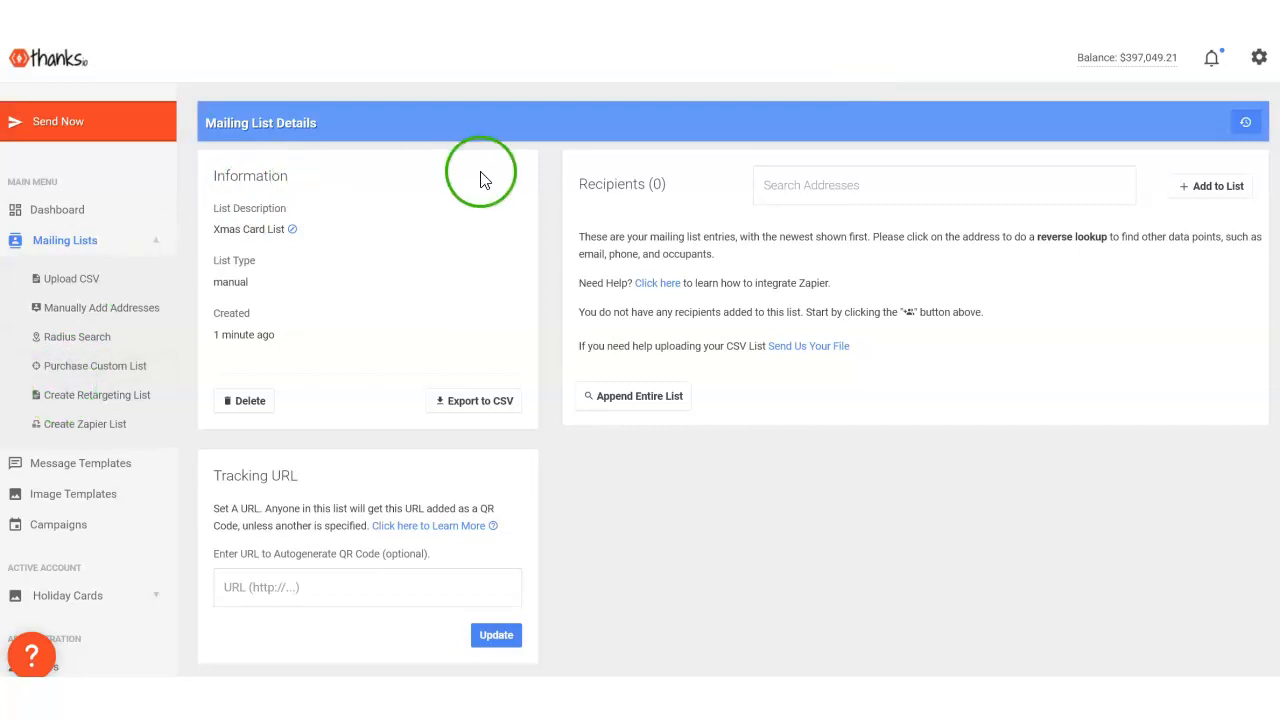
drag(337, 129, 37, 385)
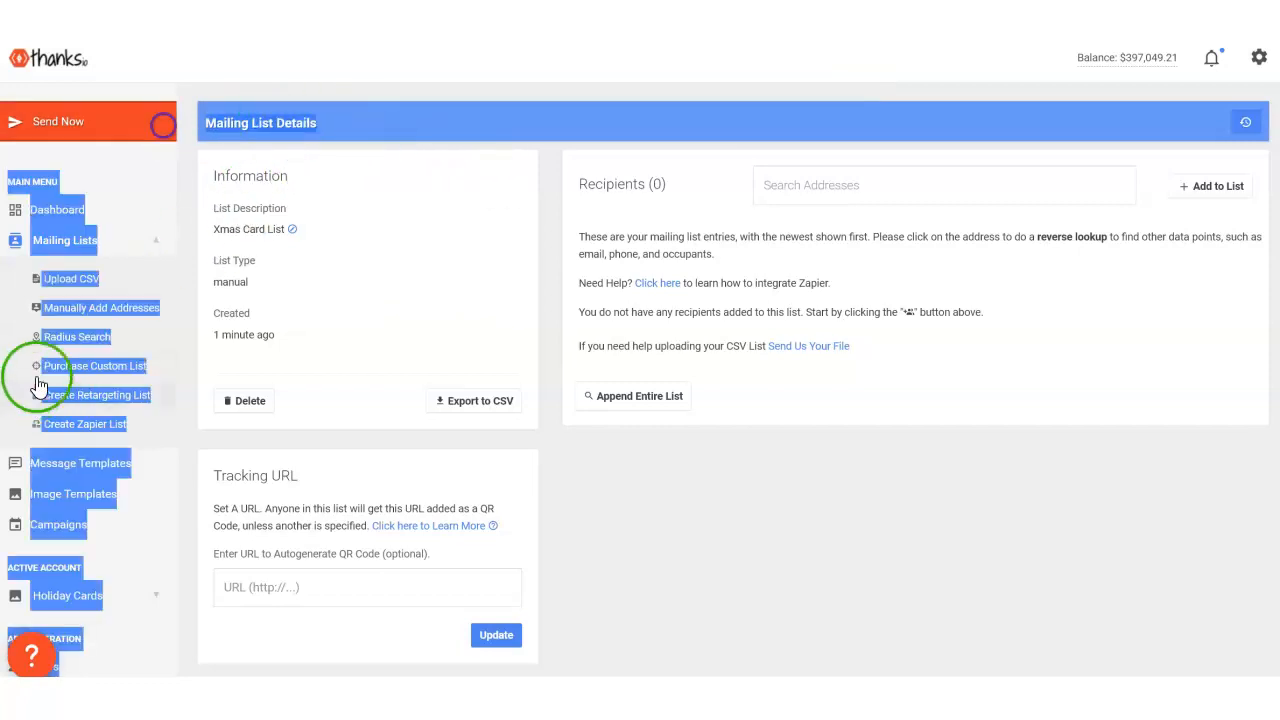
click(949, 583)
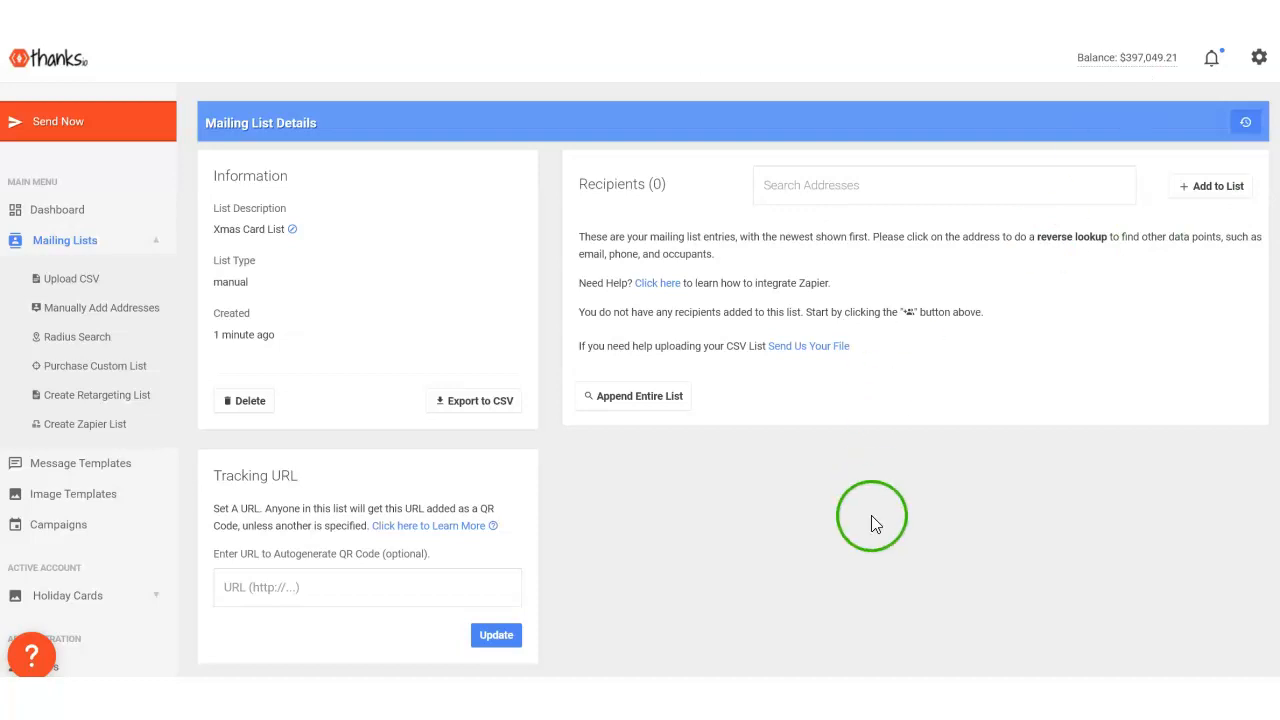
- Start entering a recipient's name in the manual address form and close the form without saving
click(1206, 190)
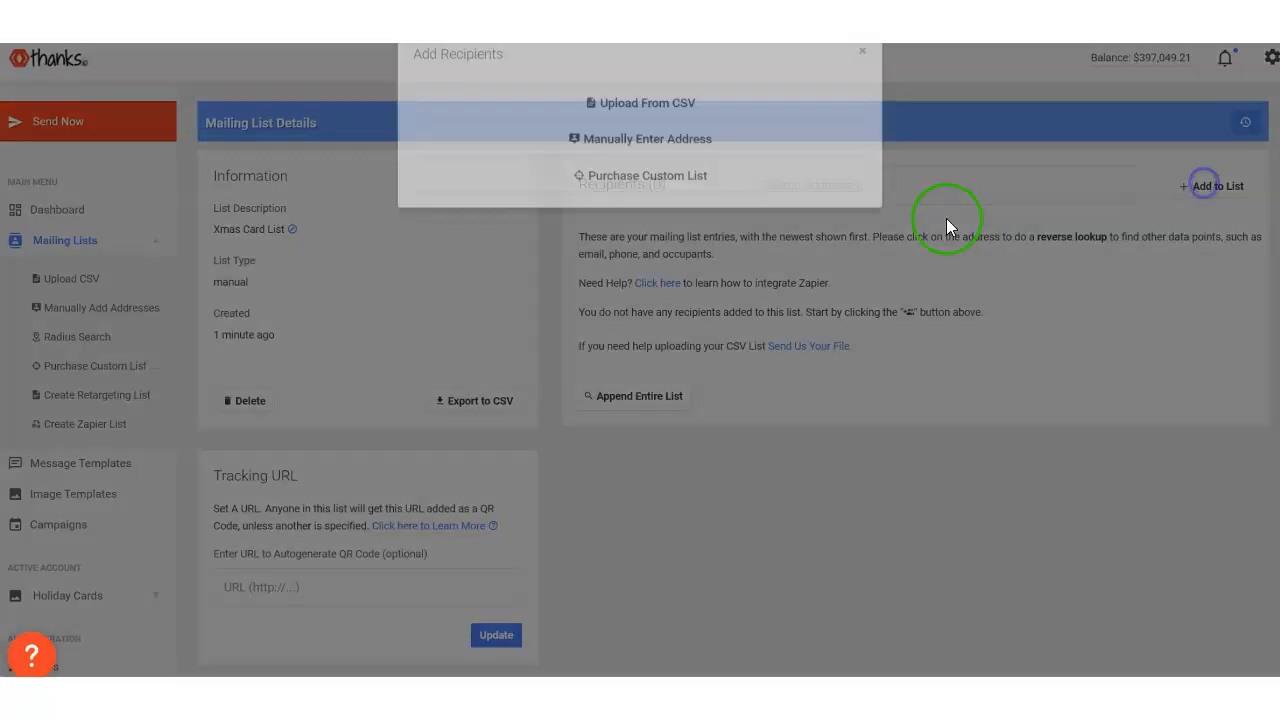
click(606, 174)
click(509, 163)
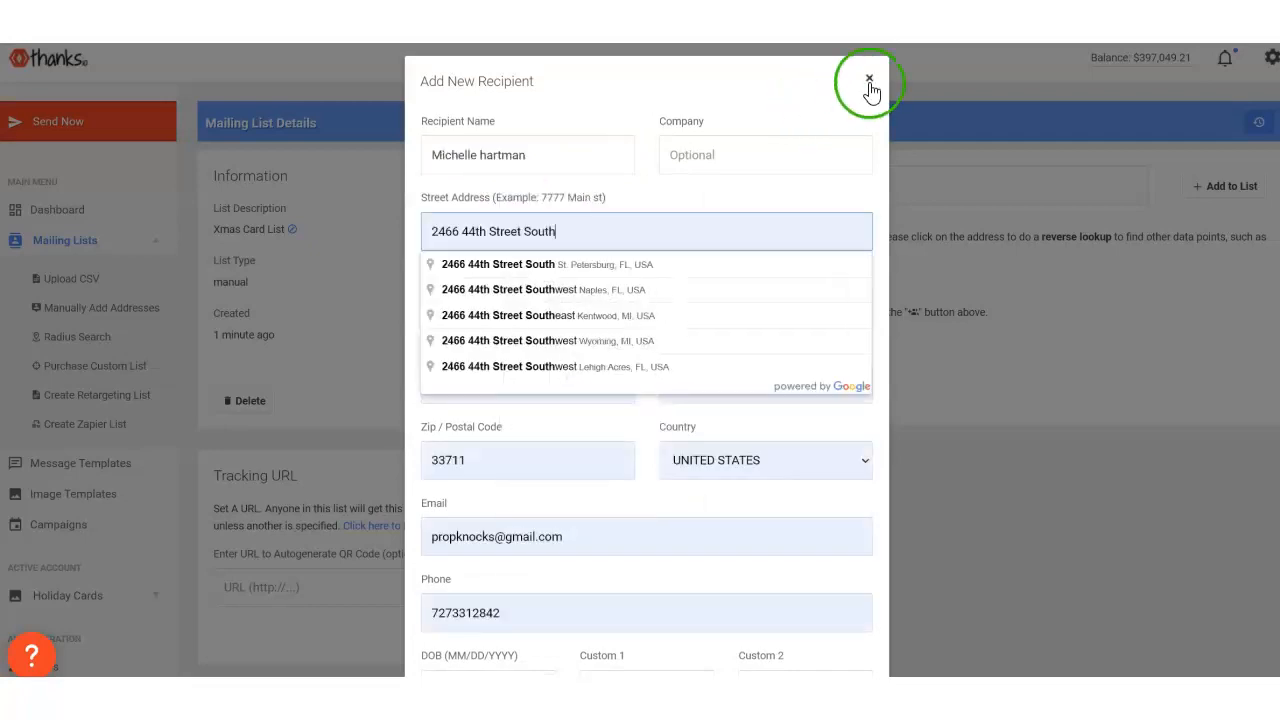
click(869, 78)
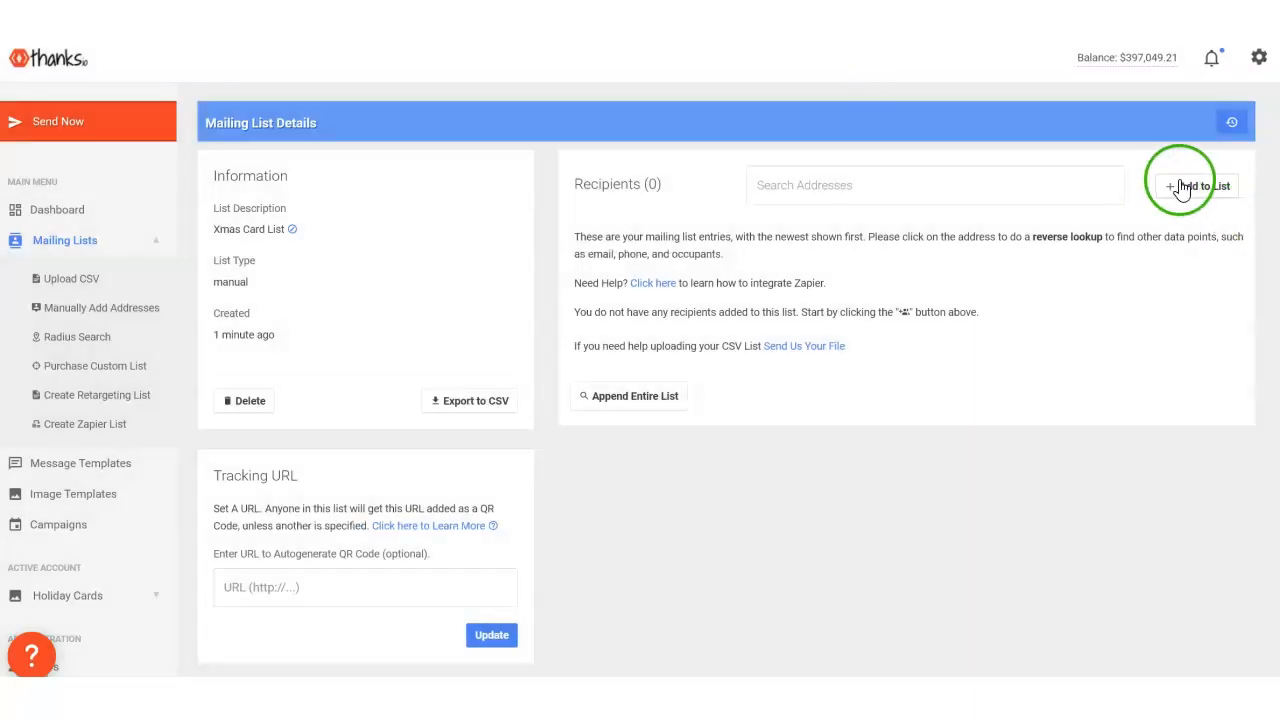
- Begin adding recipients to the mailing list by CSV upload
click(1195, 188)
click(641, 129)
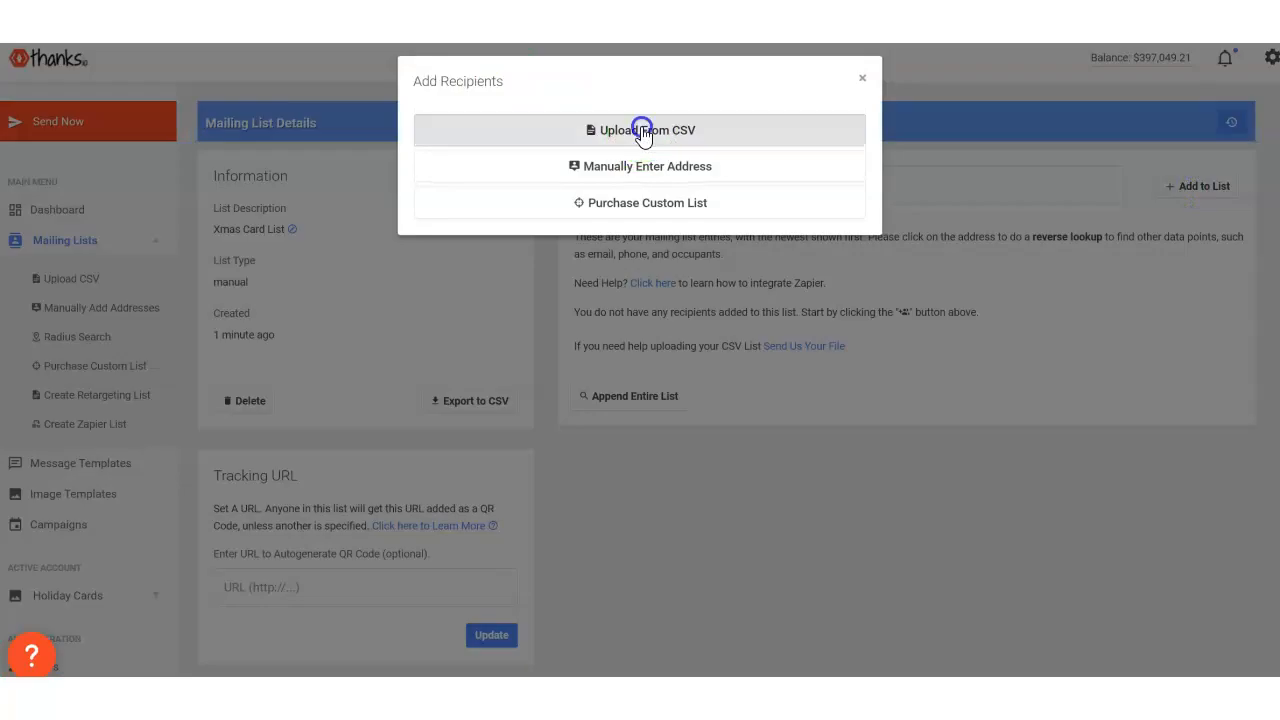
click(452, 208)
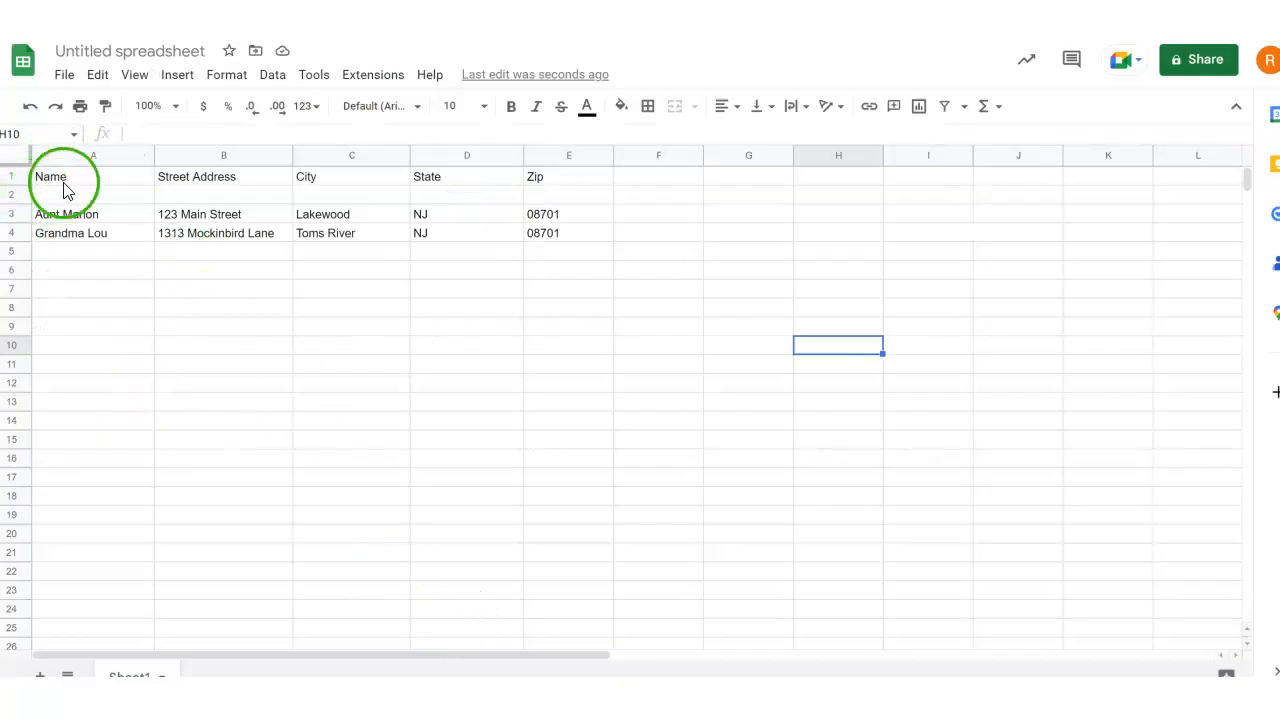
- Check the Name, Street Address, City, State and Zip headings in the Google Sheets address spreadsheet
click(62, 188)
click(210, 182)
click(306, 178)
click(449, 177)
click(551, 177)
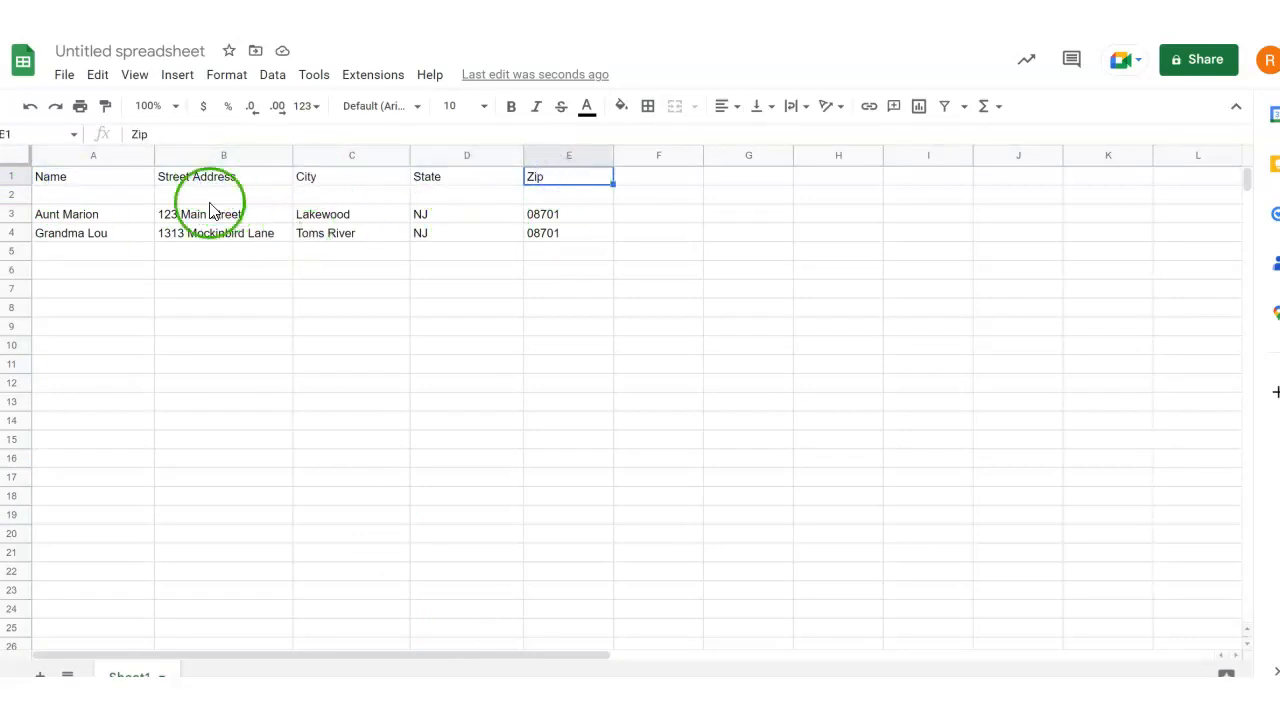
- Download the address sheet as a comma-separated values file named "bdays"
click(66, 76)
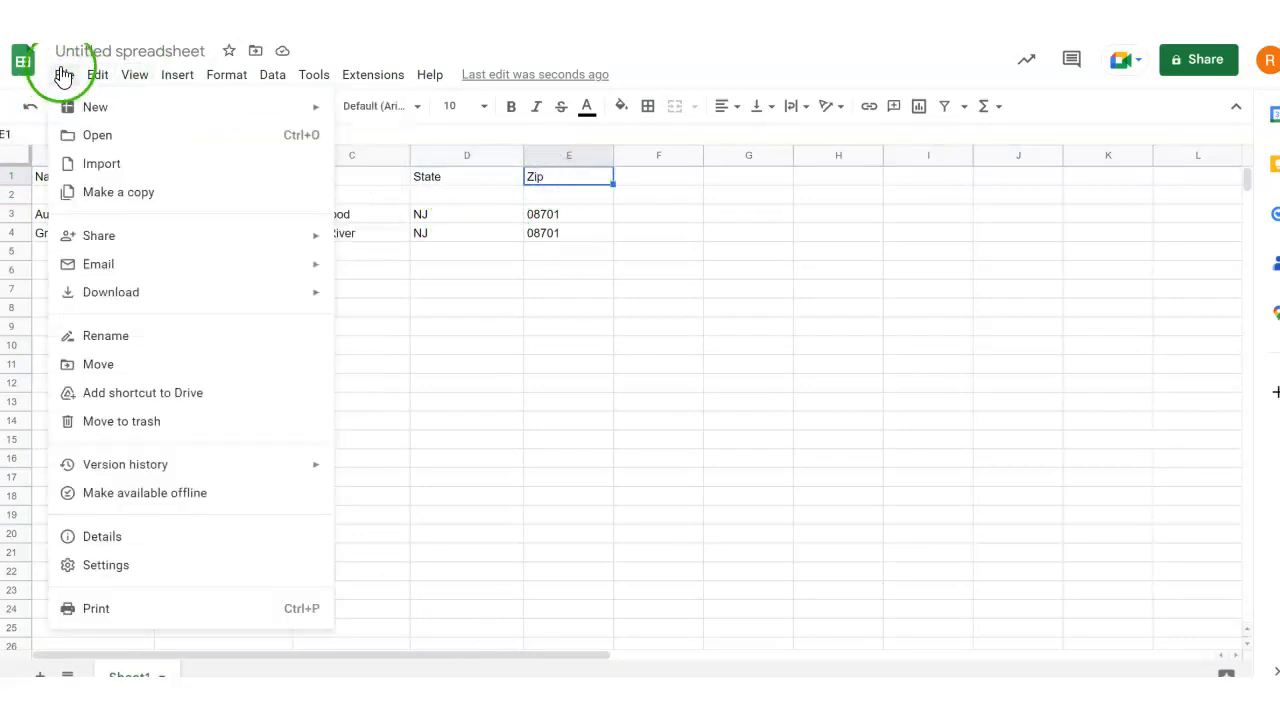
click(112, 293)
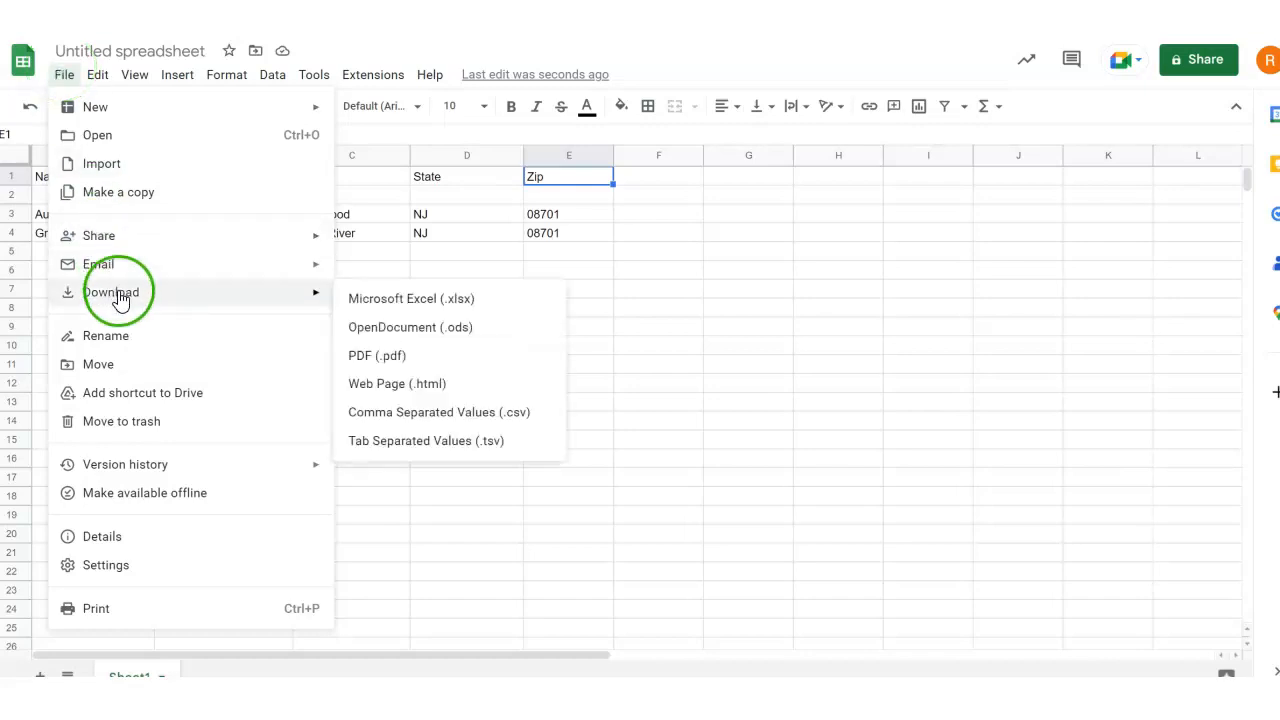
click(422, 430)
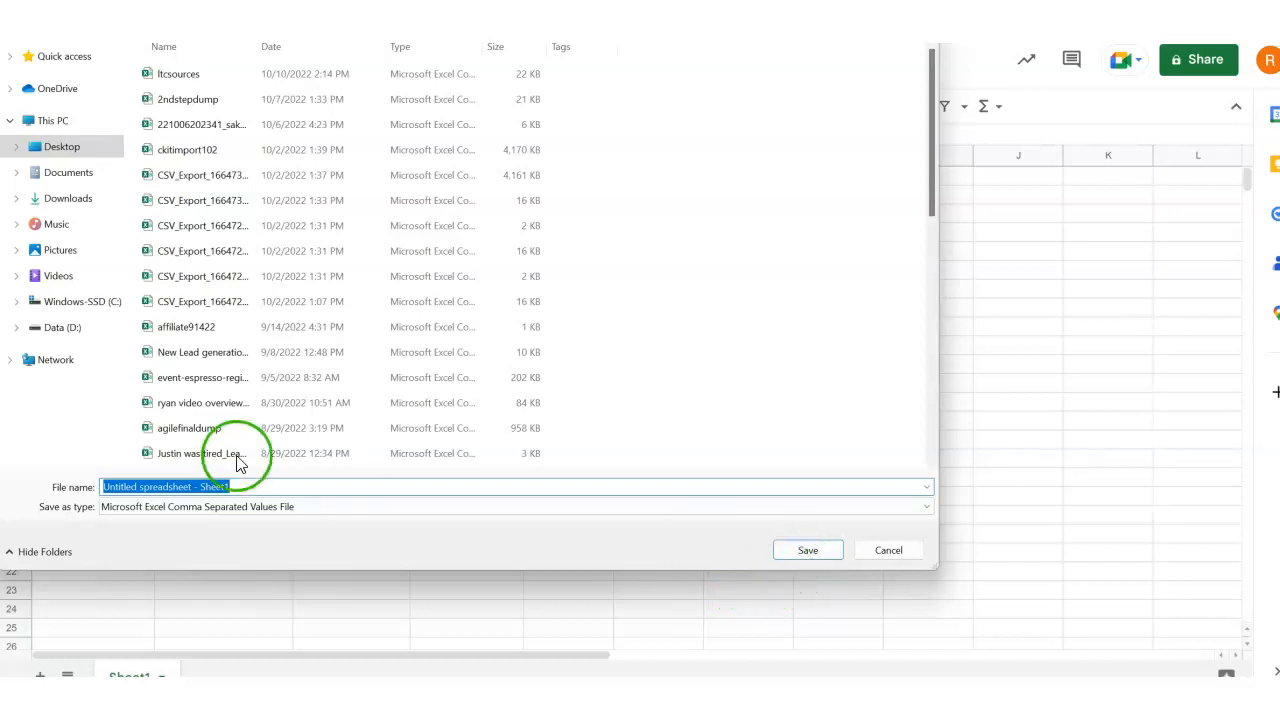
text(bdays)
click(795, 550)
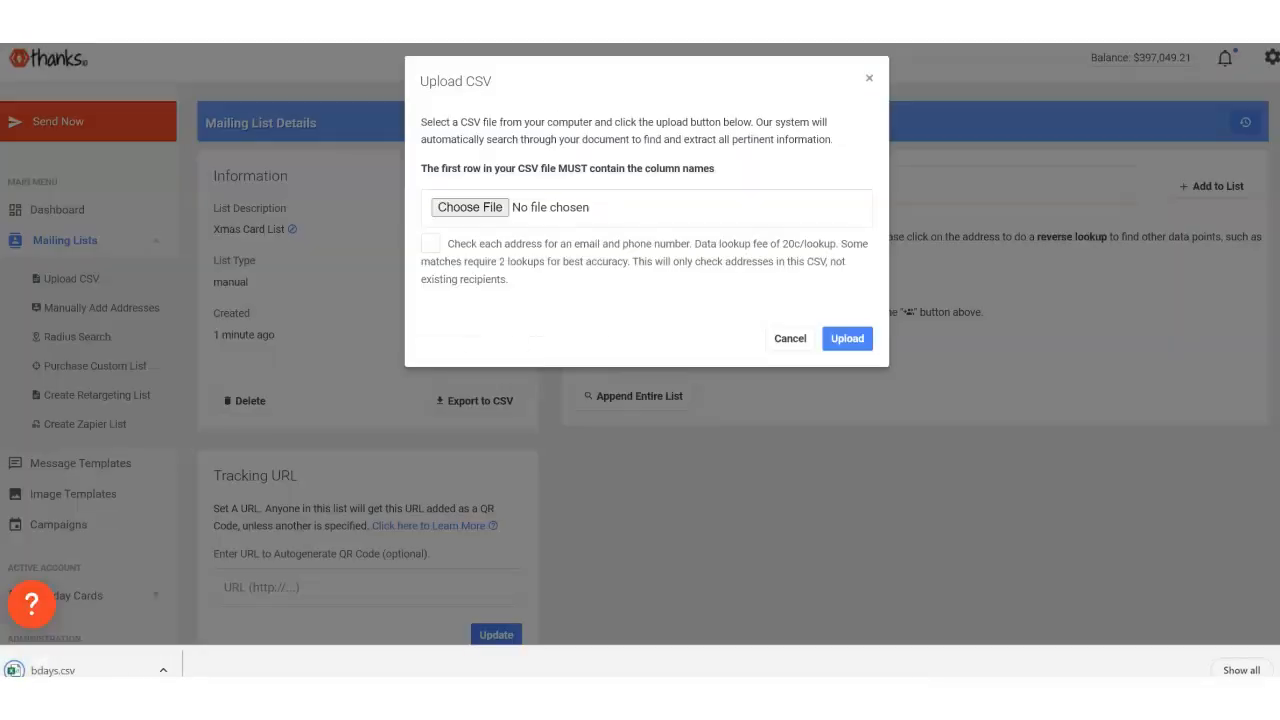
- Upload the bdays CSV file to the Xmas Card List without the e-mail and phone lookup
click(869, 78)
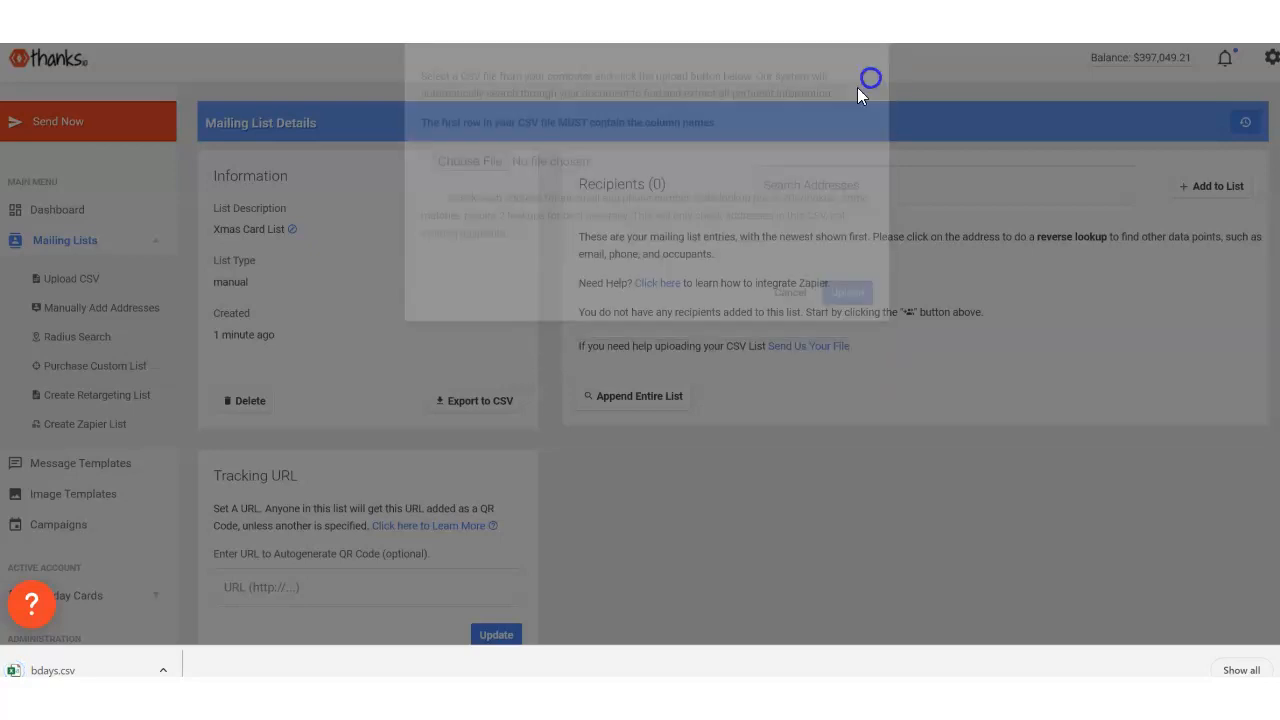
click(1198, 184)
click(652, 130)
click(466, 214)
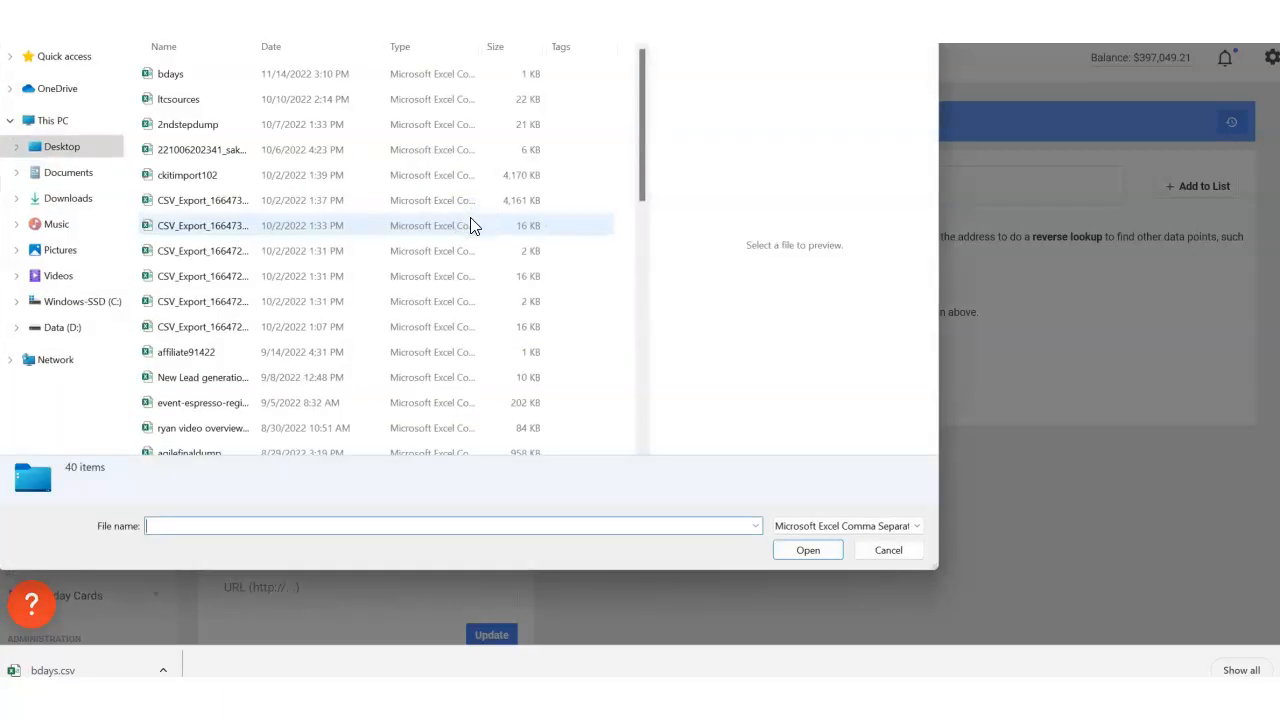
click(170, 76)
click(800, 551)
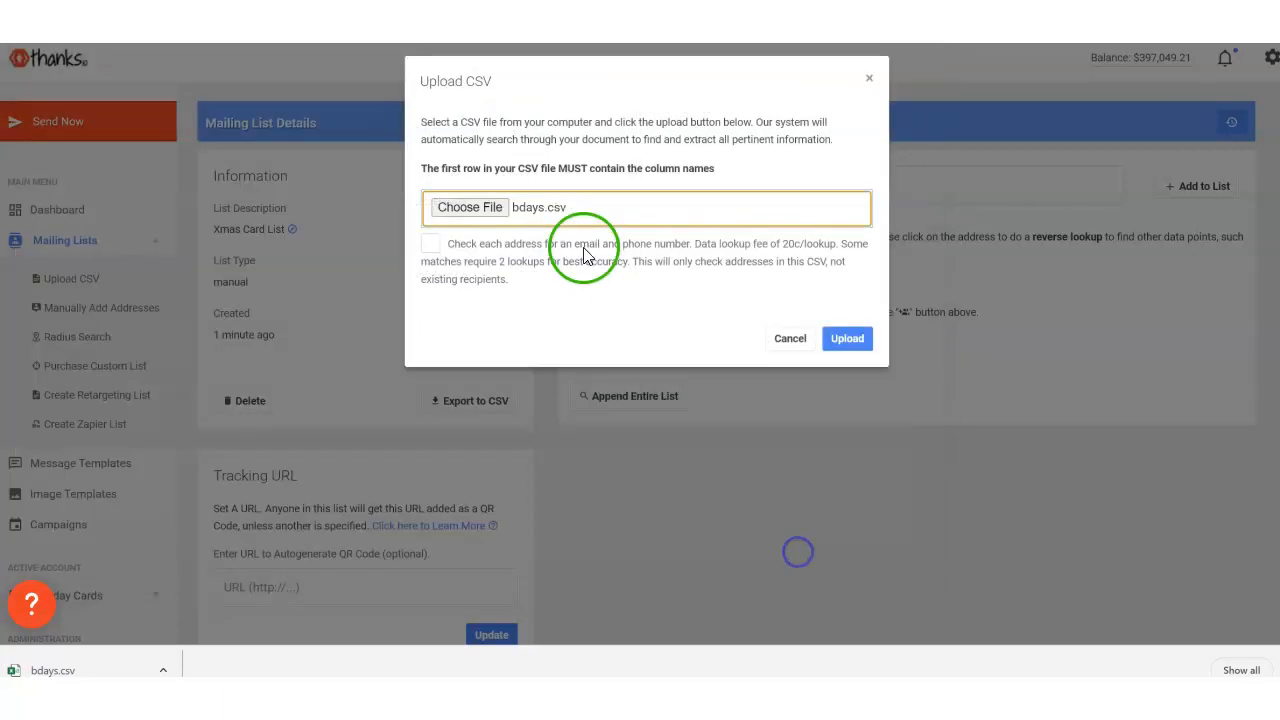
click(849, 338)
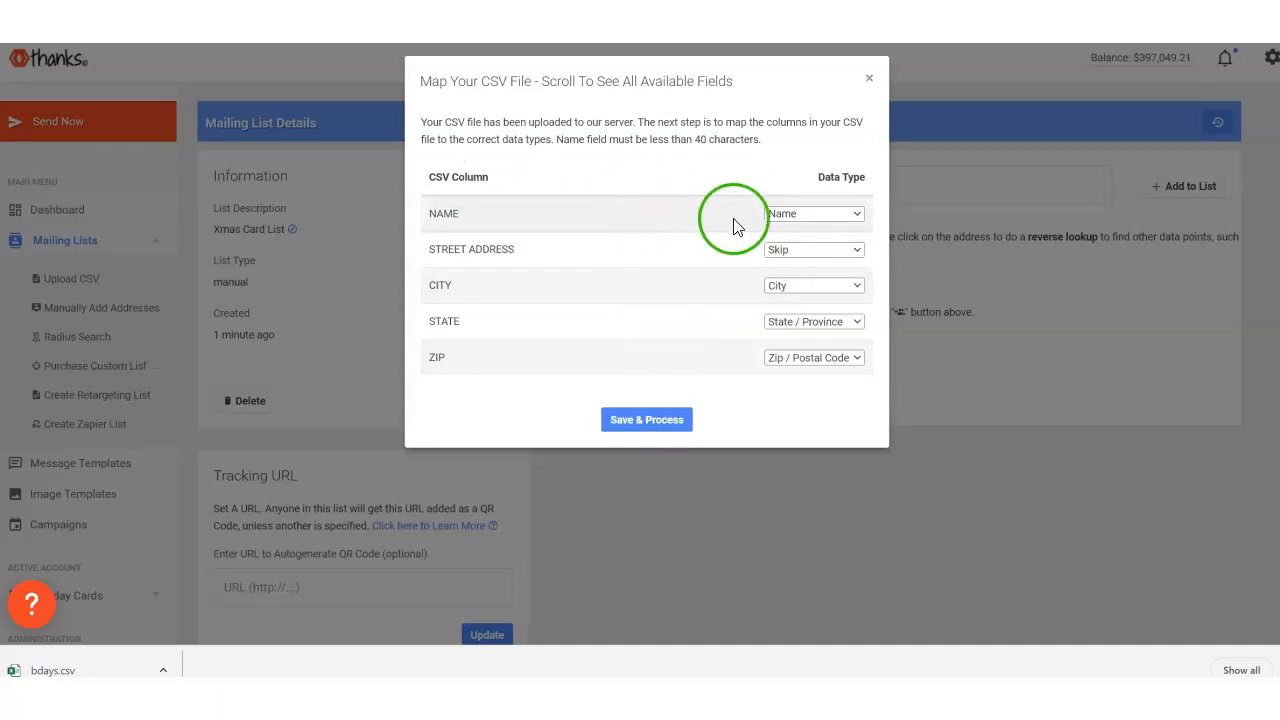
- Map the Street Address column to the Address data type and process the CSV import into the mailing list
click(782, 248)
click(790, 333)
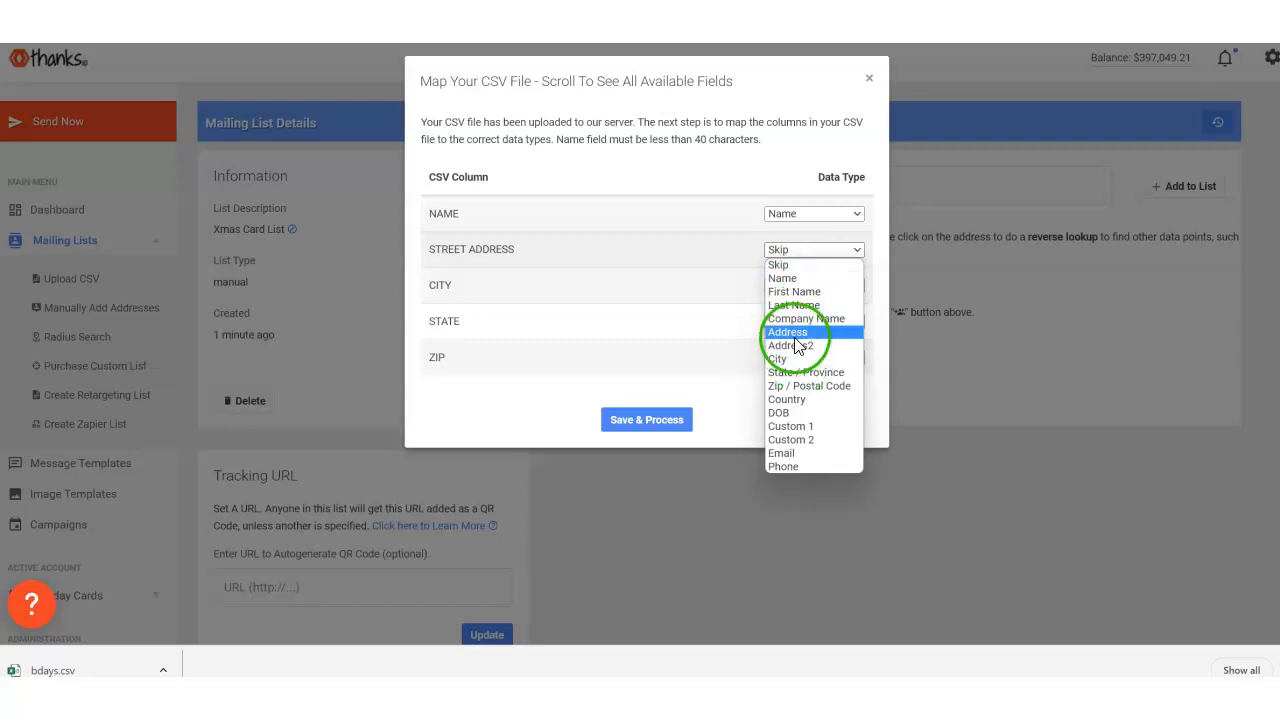
click(796, 336)
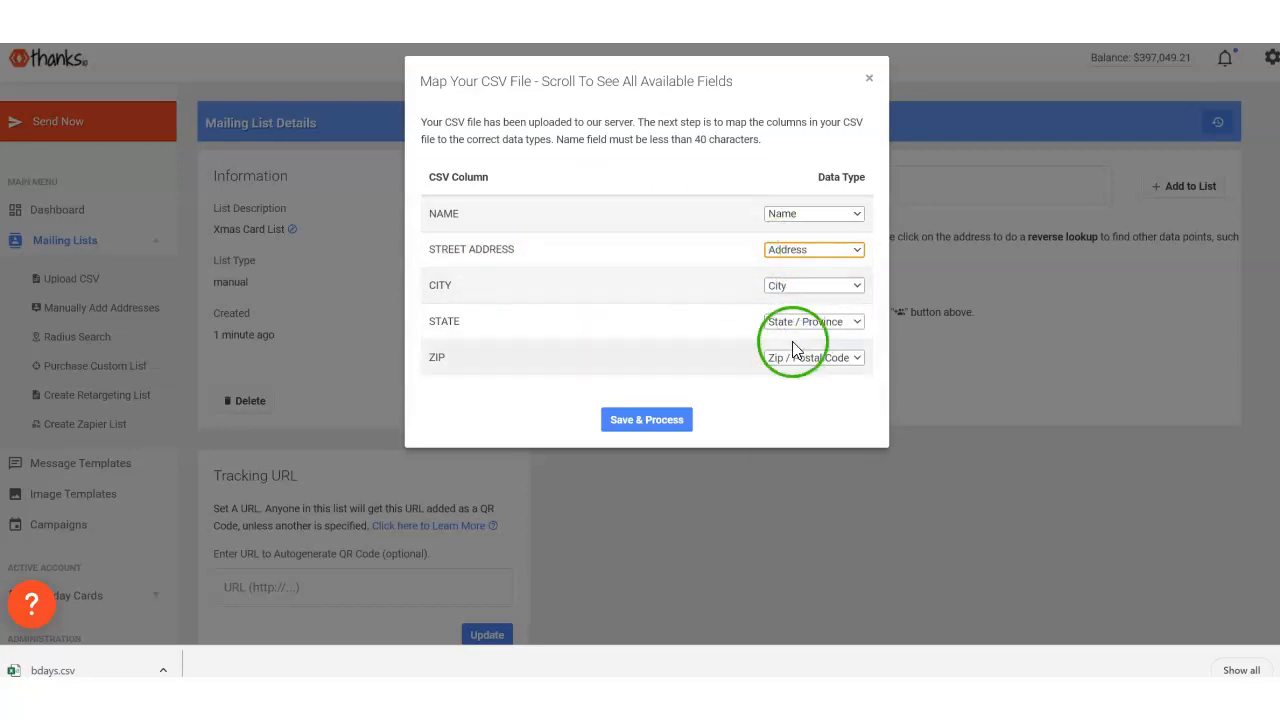
click(766, 250)
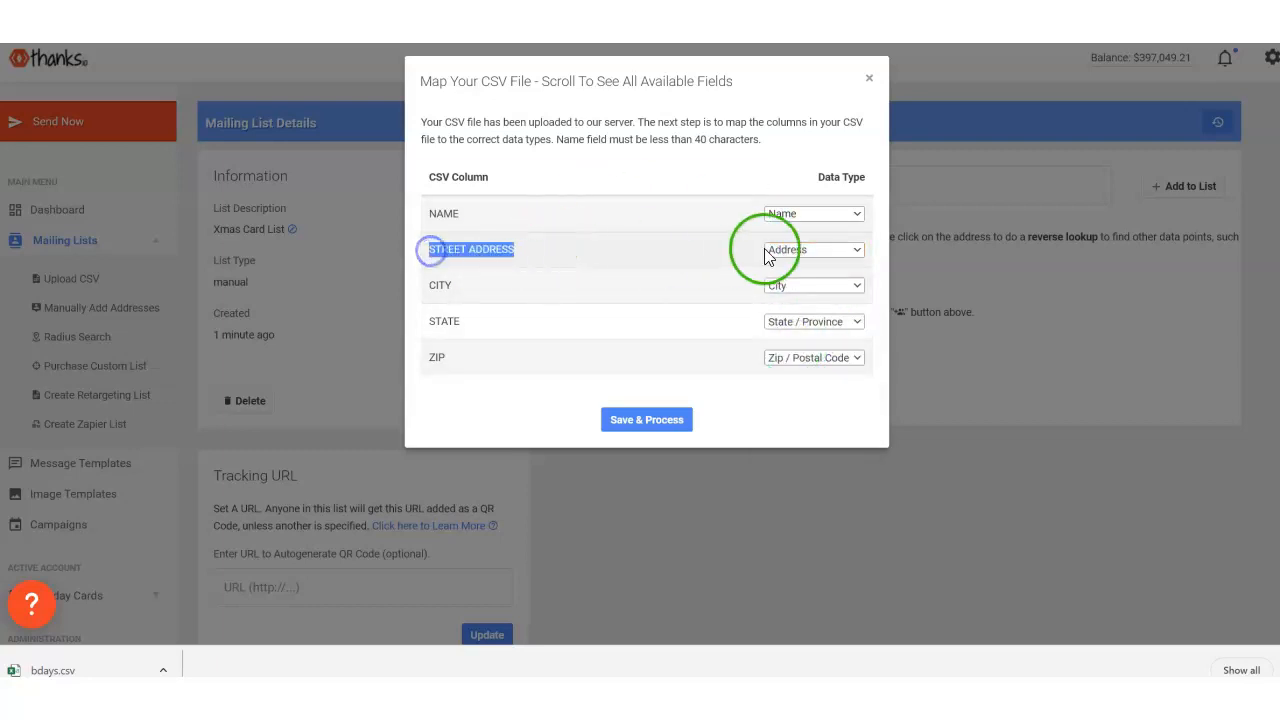
click(802, 338)
click(668, 421)
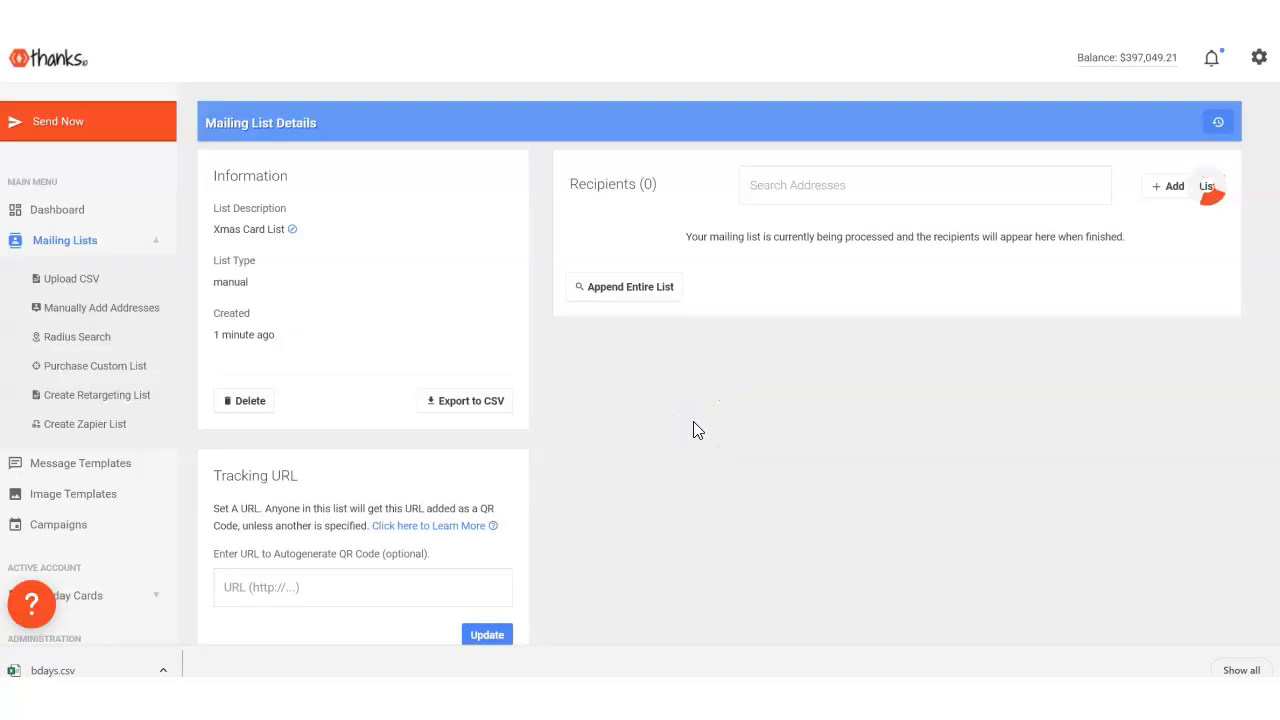
click(1030, 322)
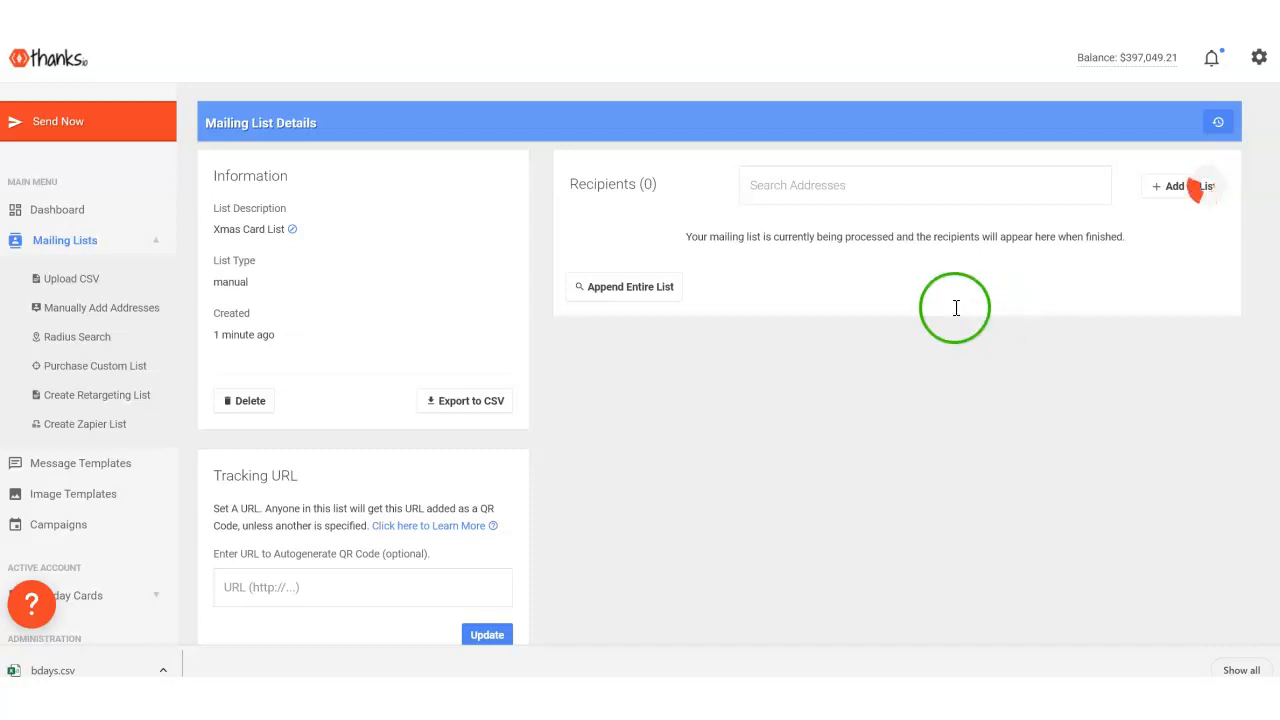
scroll(779, 400, down, 2)
scroll(779, 400, up, 2)
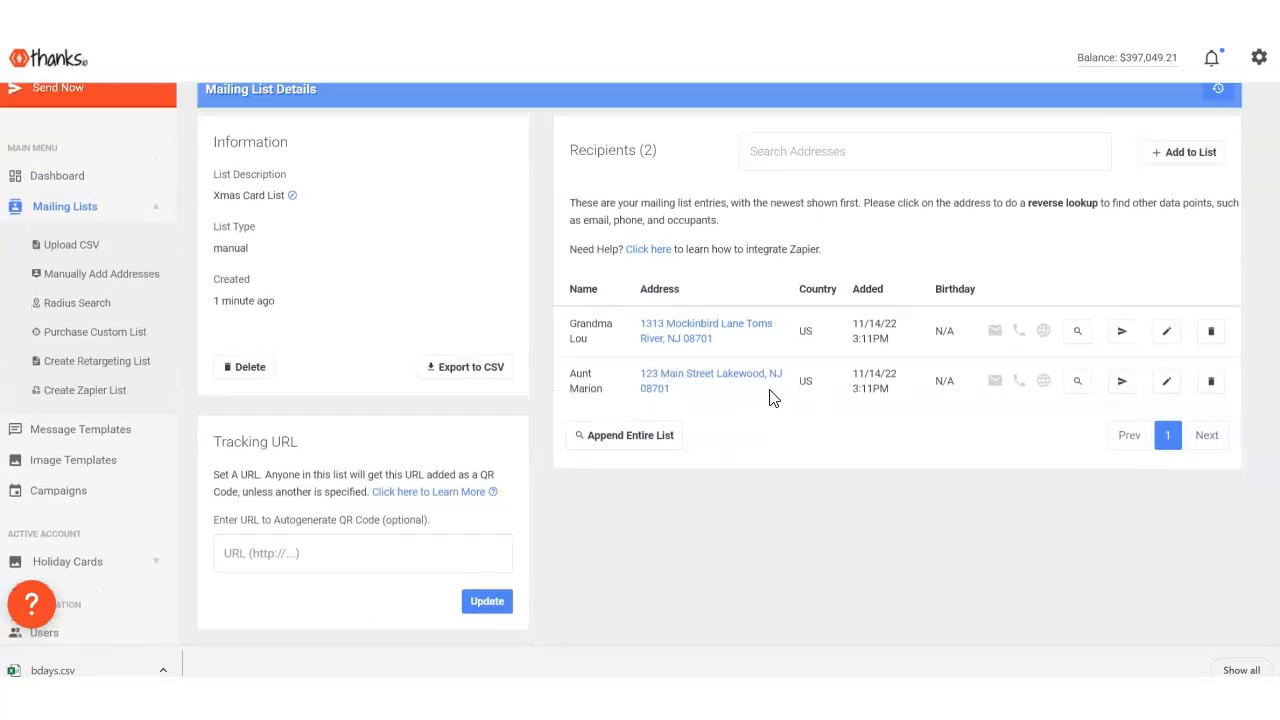
scroll(770, 400, down, 2)
scroll(770, 403, up, 2)
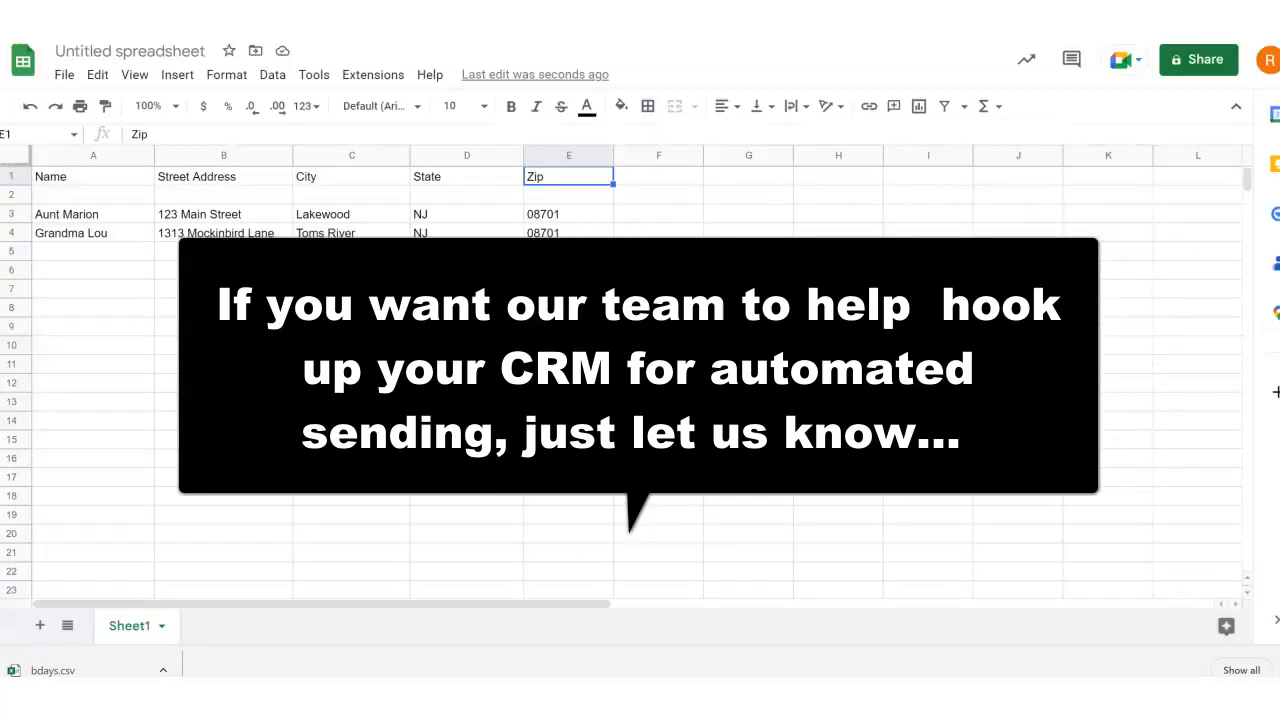
- Compare the name and street address rows in the Google Sheets spreadsheet with the recipients imported into the thanks.io mailing list
click(186, 277)
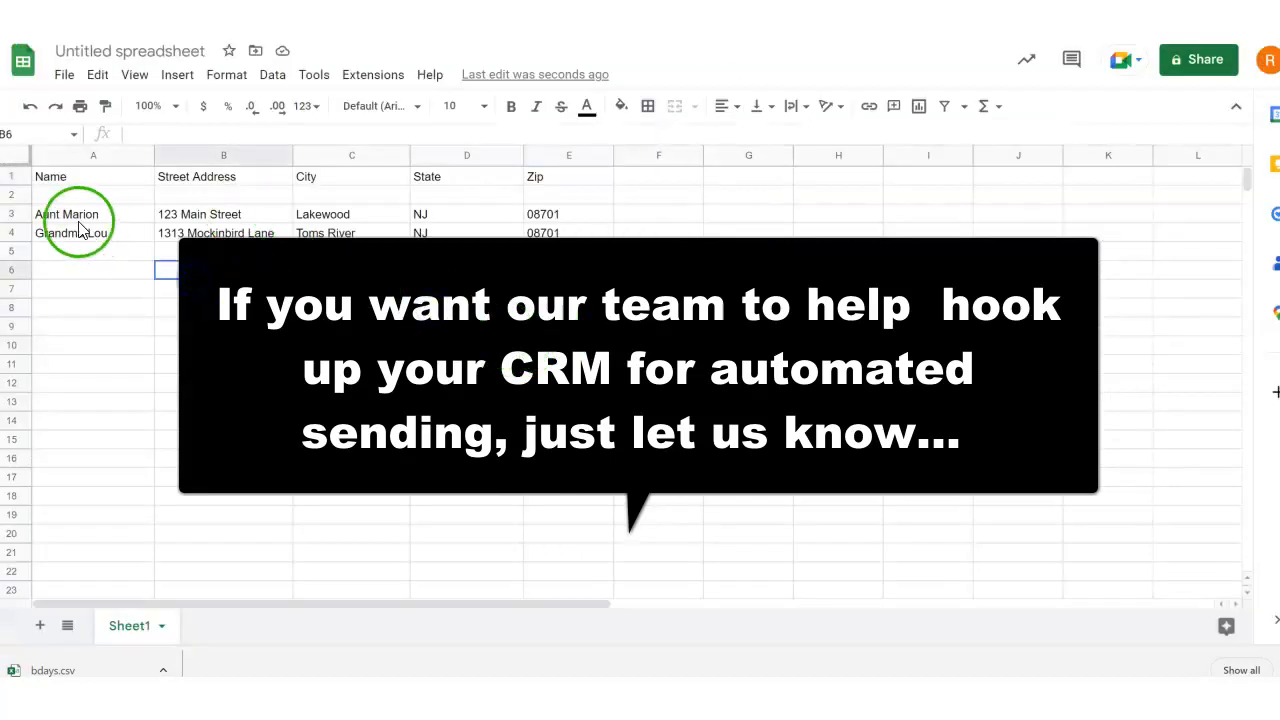
click(74, 218)
click(74, 238)
click(185, 232)
click(192, 218)
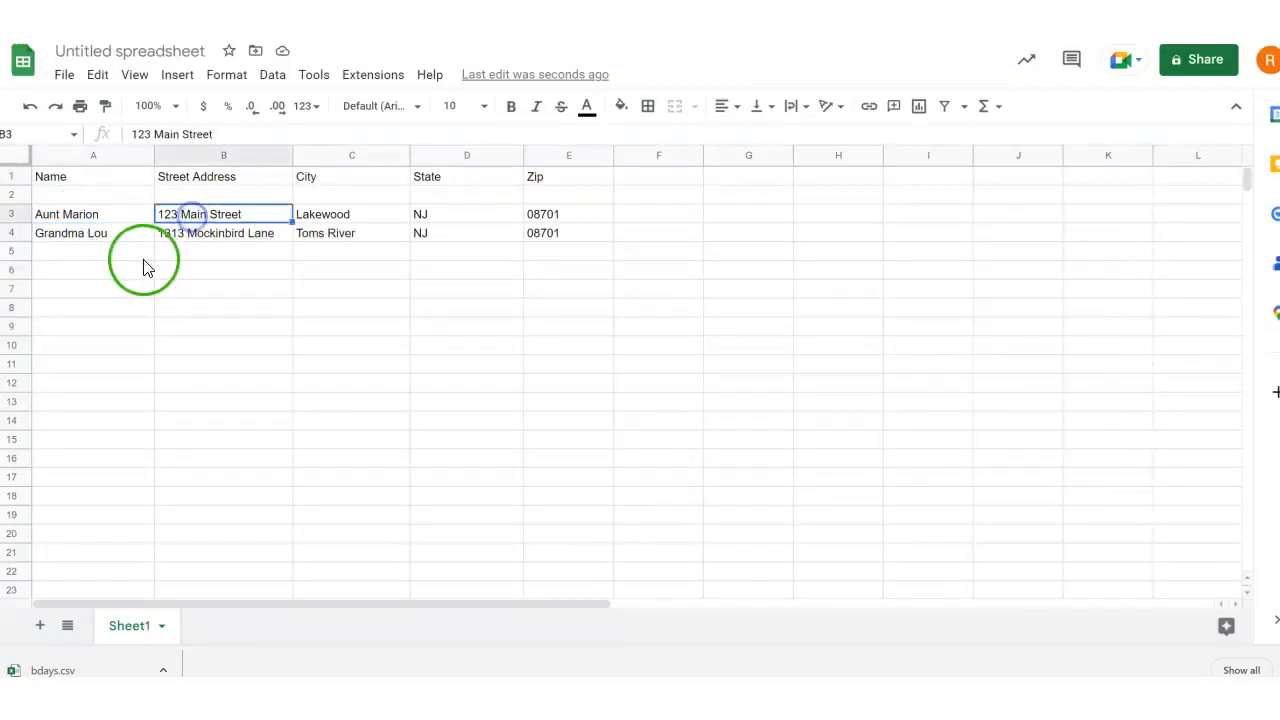
click(85, 274)
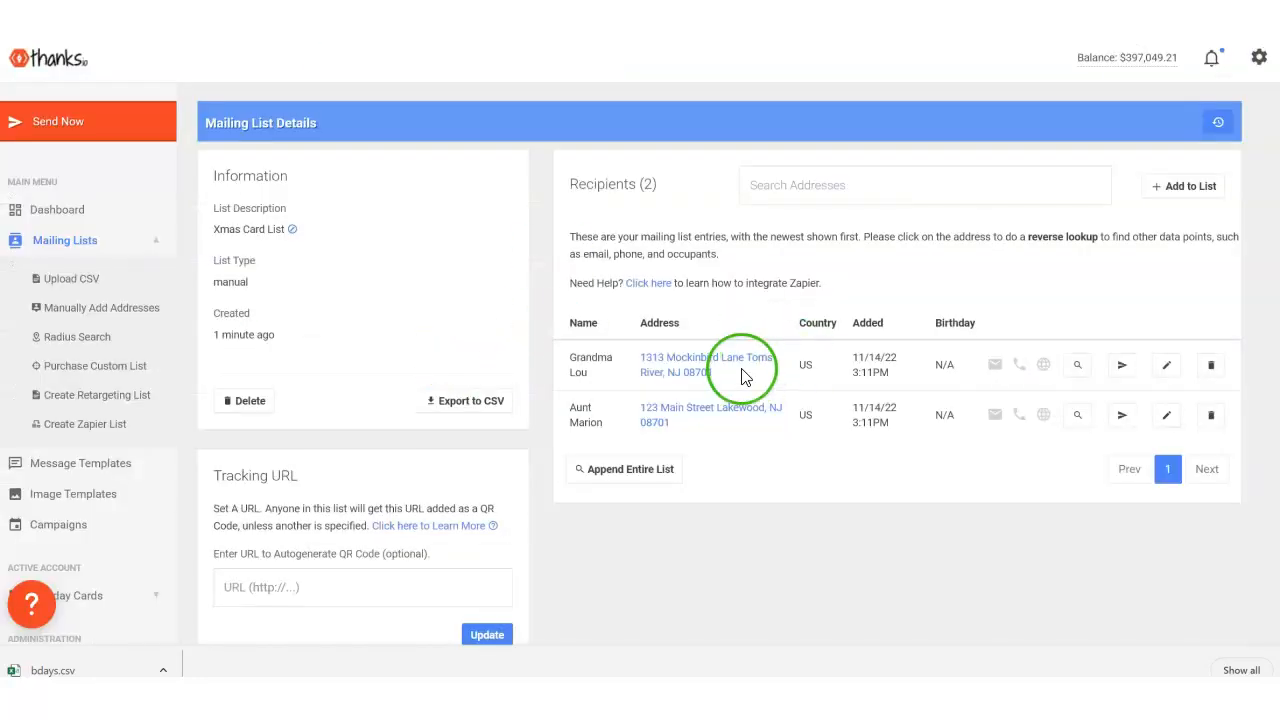
scroll(743, 375, down, 1)
scroll(743, 375, up, 1)
scroll(743, 512, down, 2)
scroll(740, 500, up, 2)
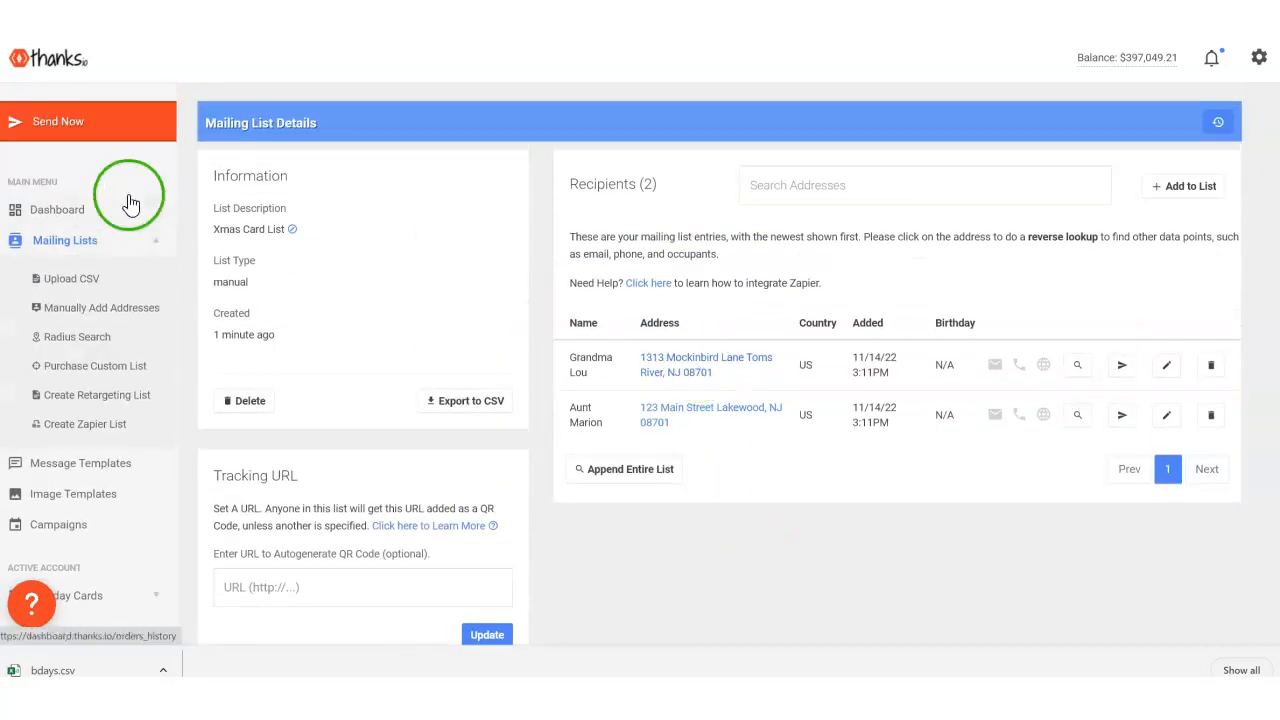
scroll(605, 345, down, 1)
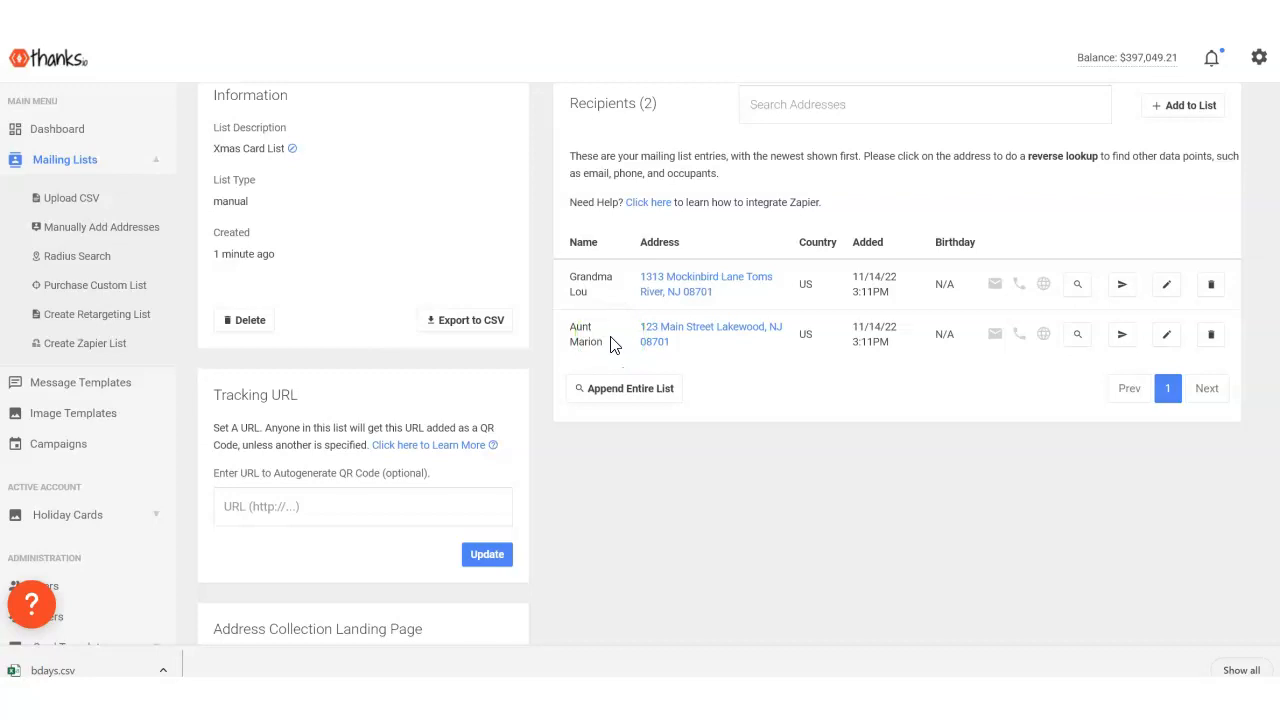
scroll(529, 337, up, 1)
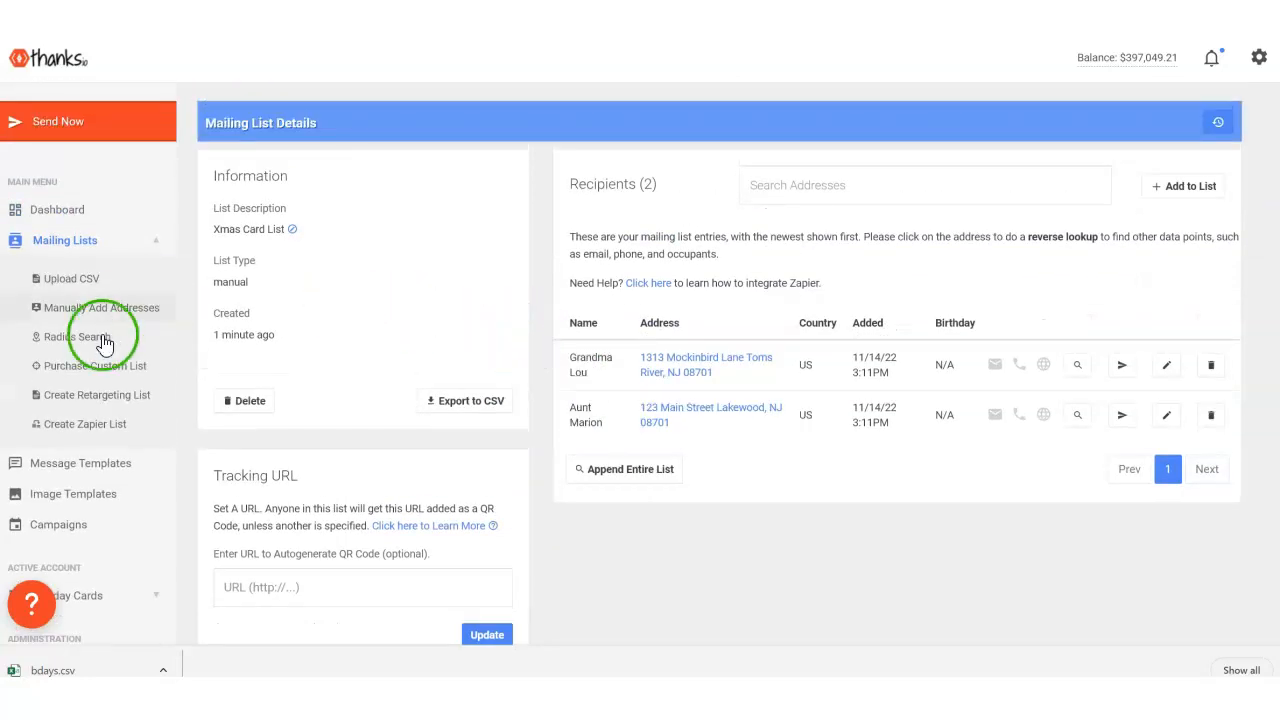
- Preview the happy holidays notecard among the image templates and close the preview
scroll(95, 390, down, 1)
click(40, 428)
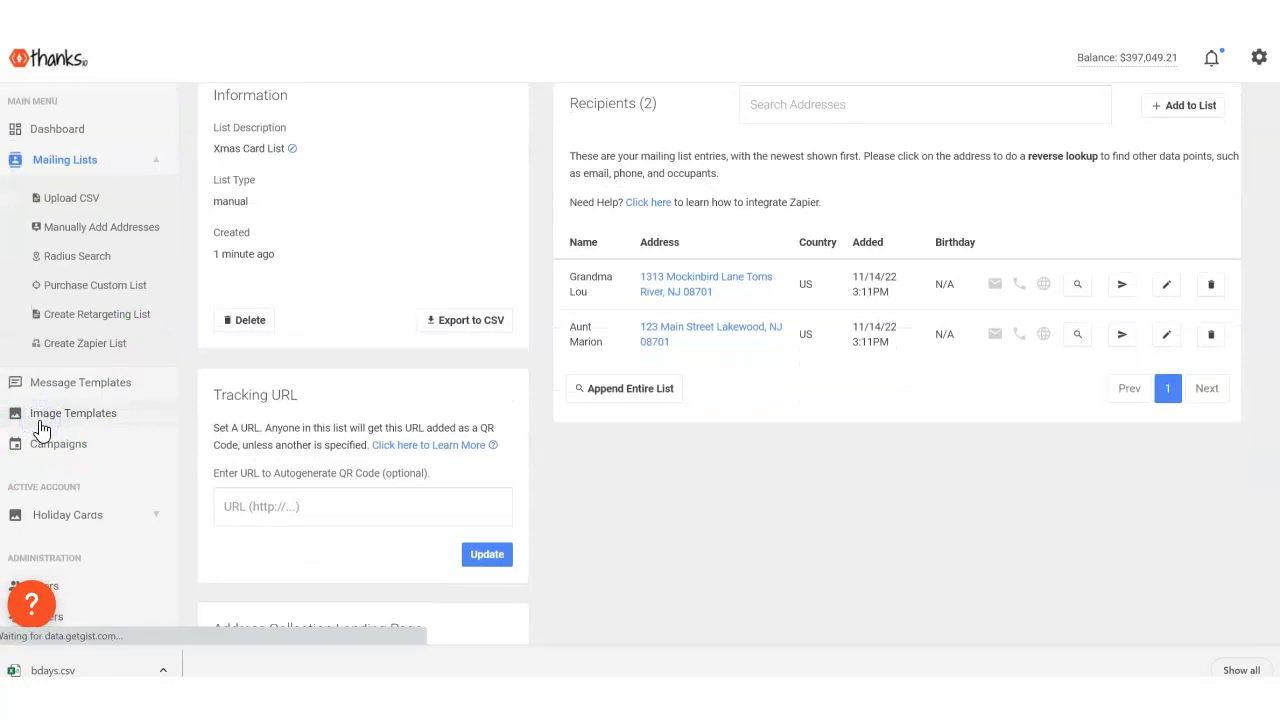
scroll(620, 400, down, 2)
mouse_move(335, 484)
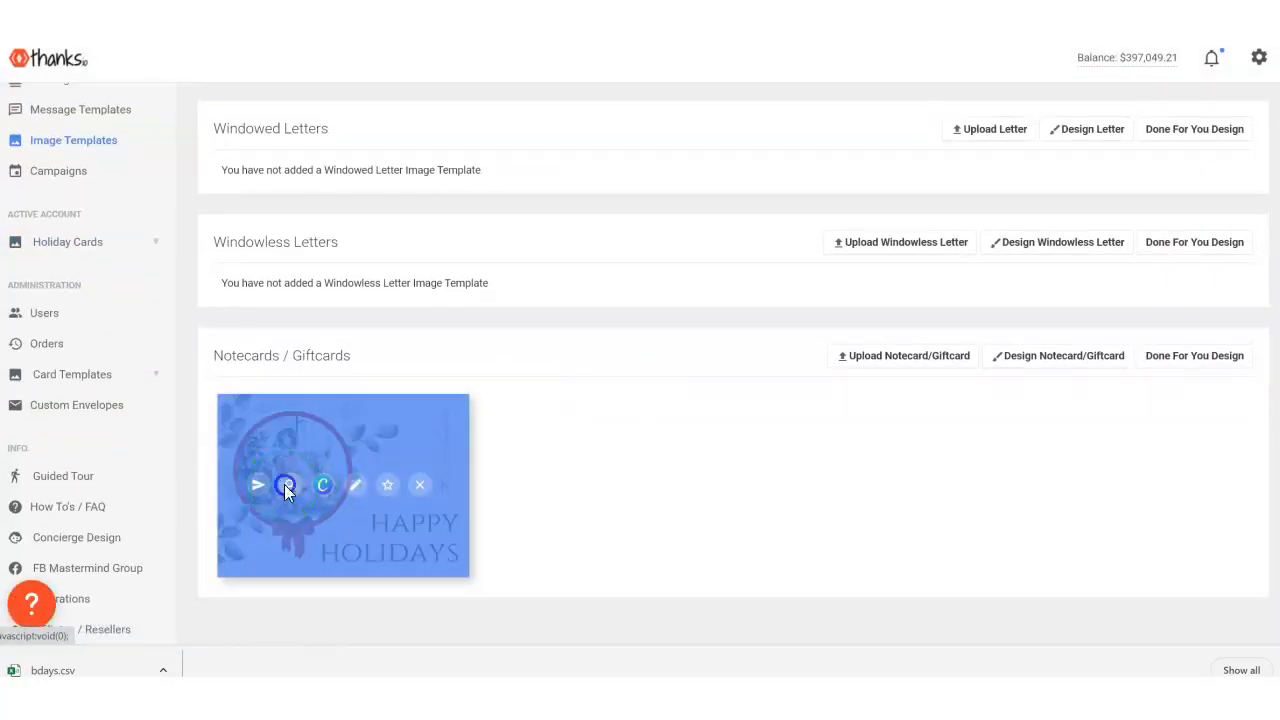
click(284, 486)
click(981, 76)
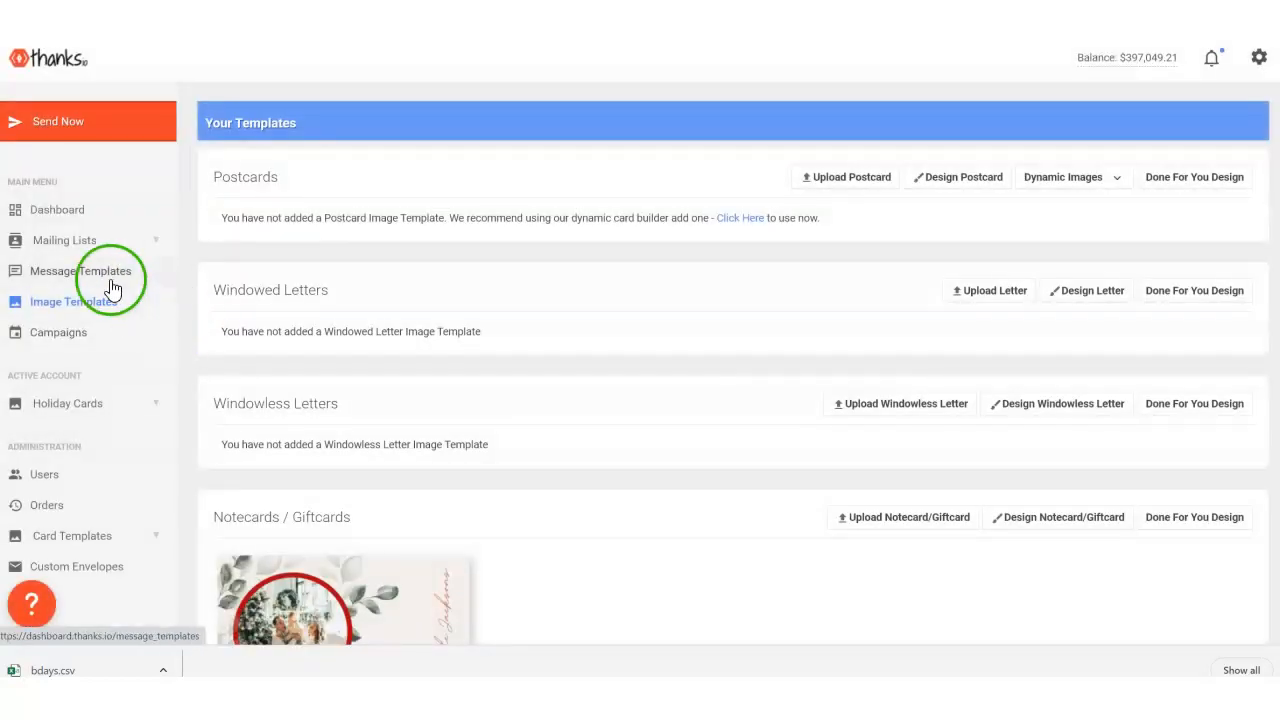
- Open the Happy Holidays message template for editing and review its message text, handwriting style and preview
click(80, 271)
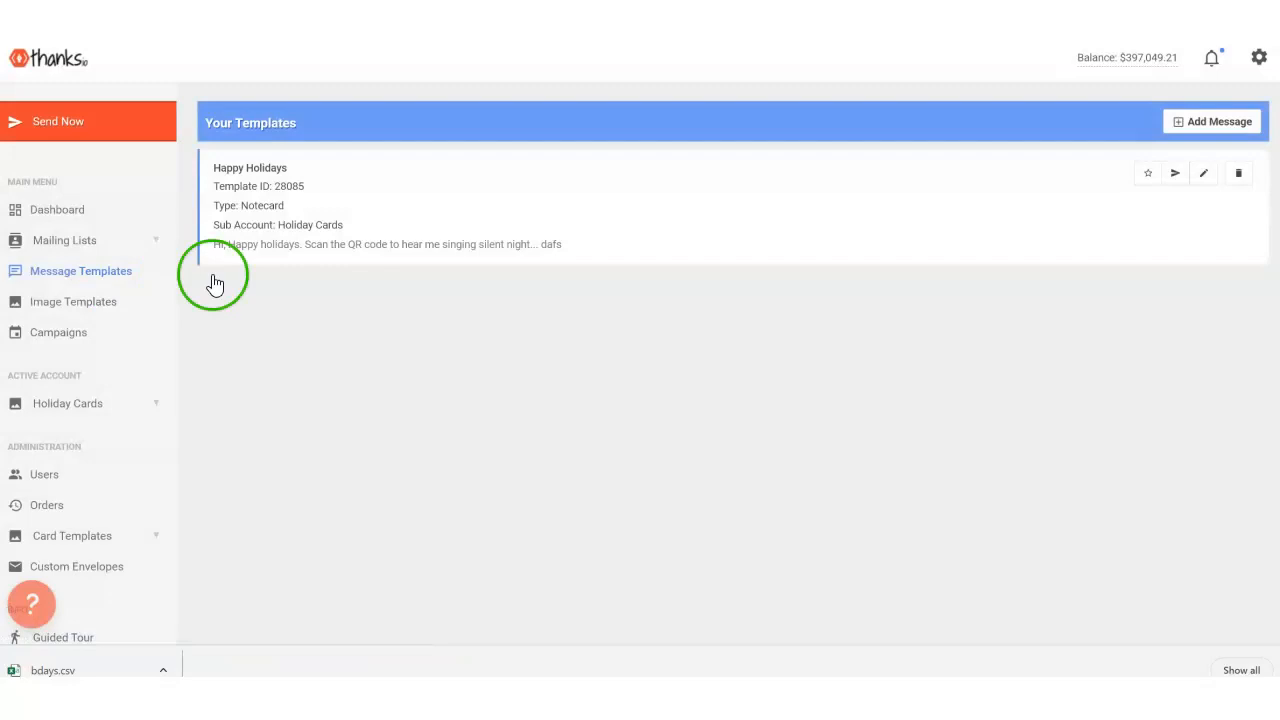
click(1202, 176)
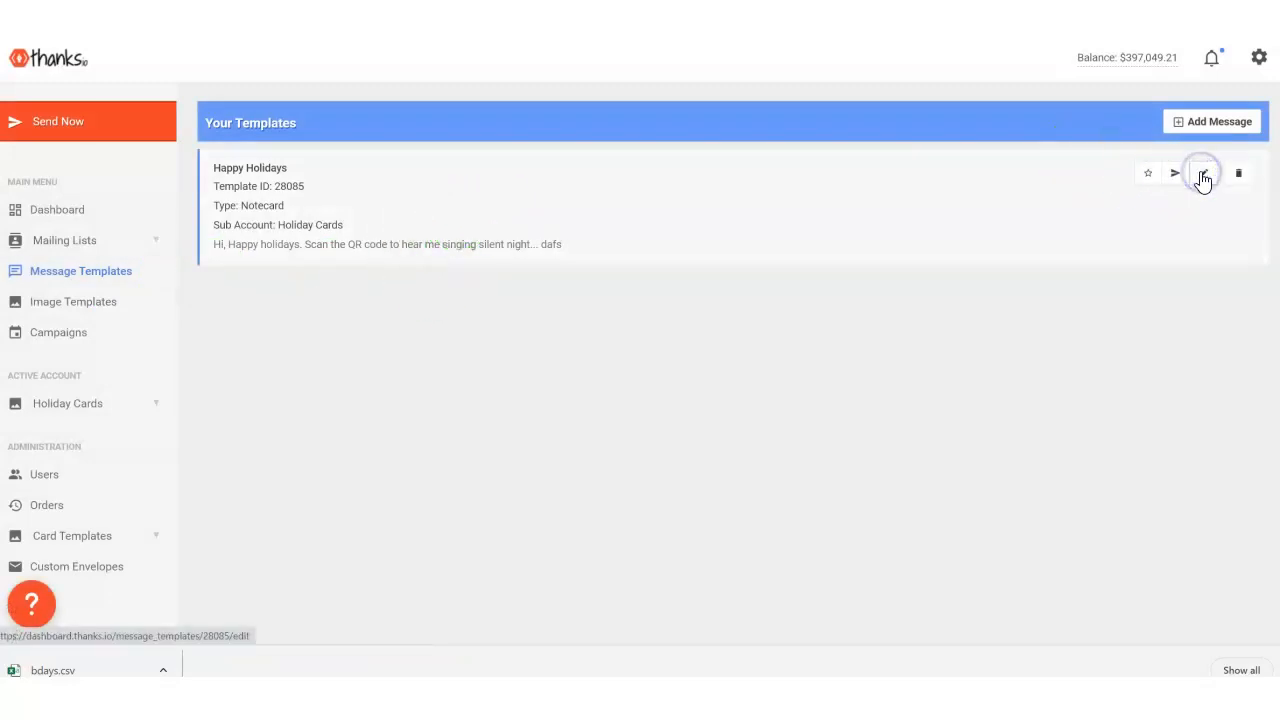
scroll(749, 346, down, 10)
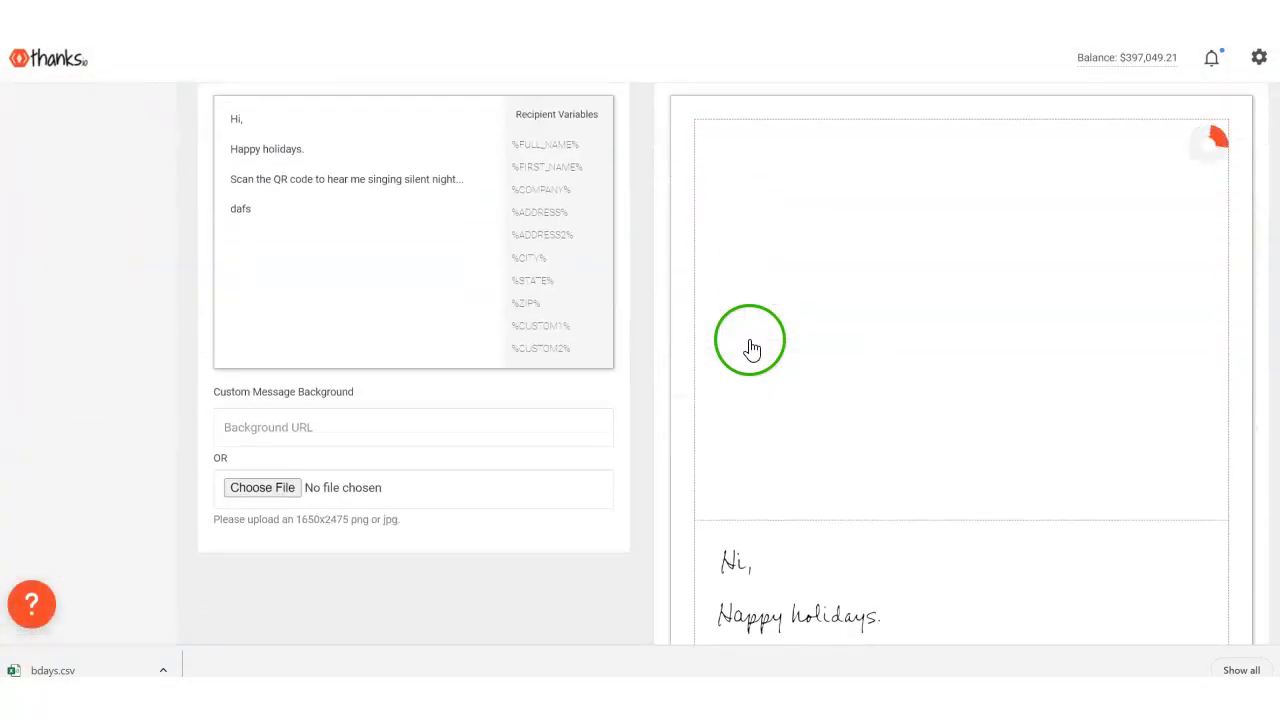
scroll(337, 294, up, 3)
scroll(314, 234, down, 5)
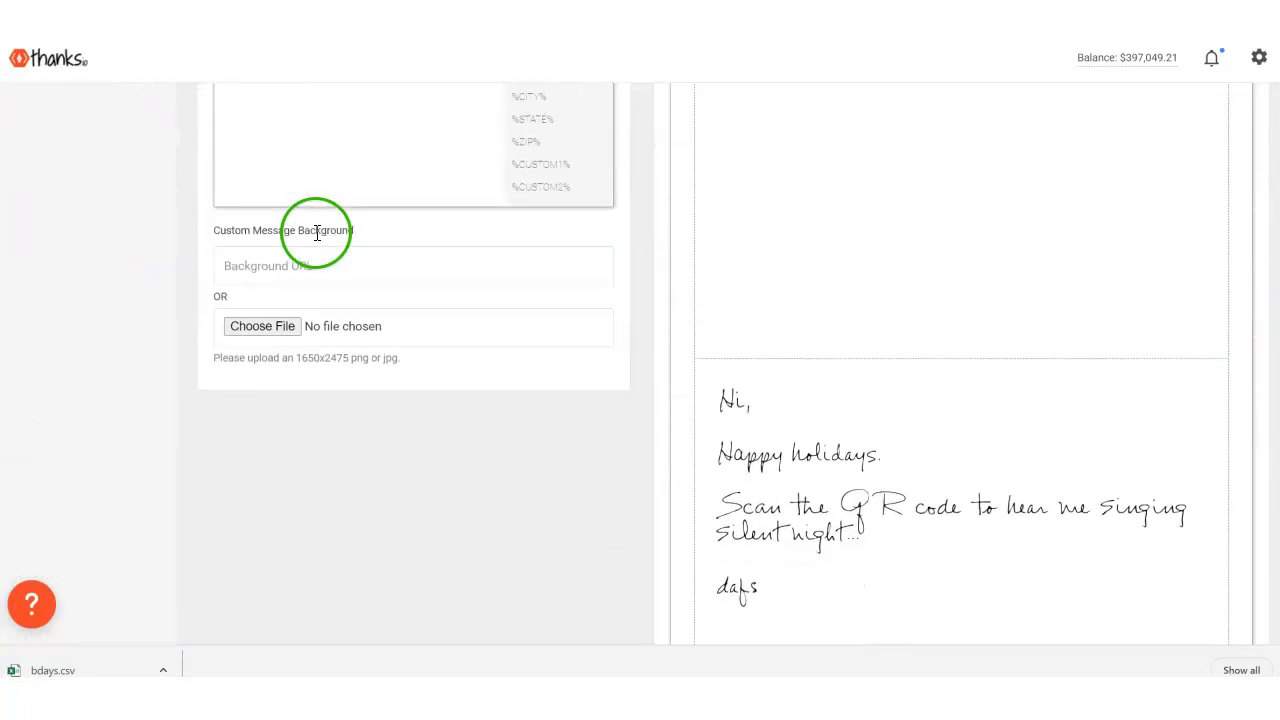
scroll(316, 231, up, 3)
scroll(297, 149, up, 2)
click(296, 233)
scroll(471, 557, up, 5)
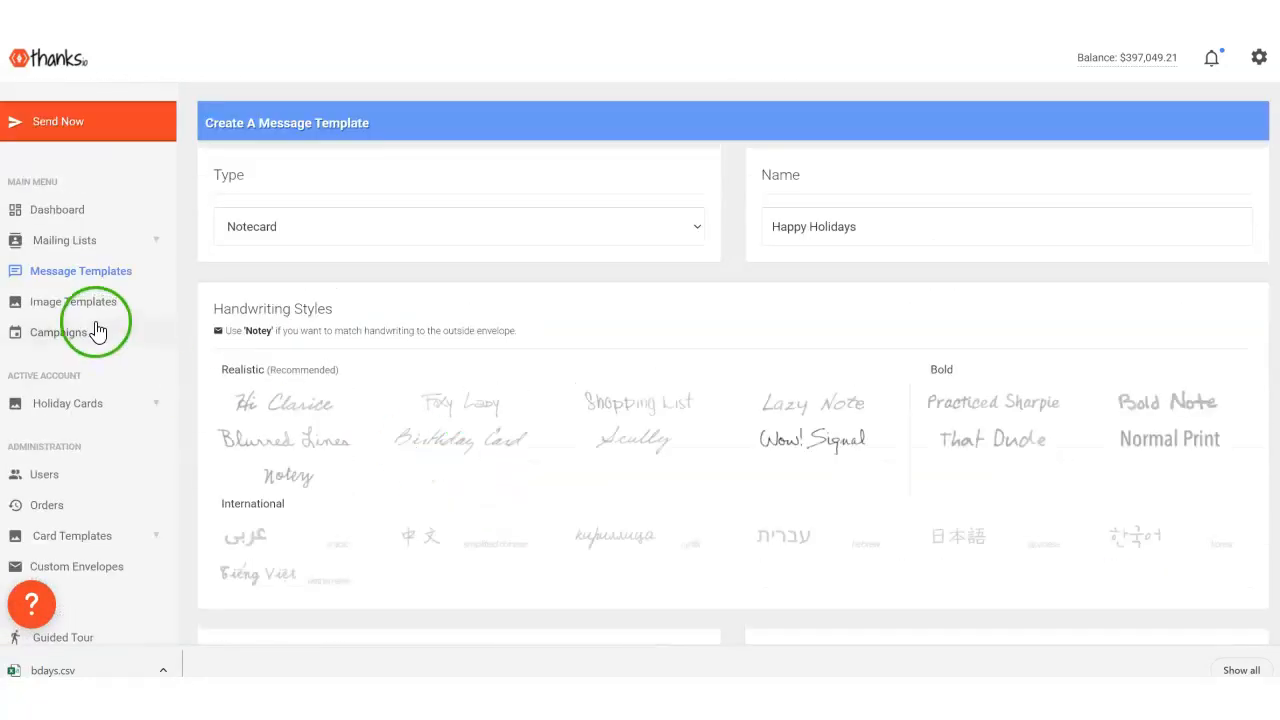
- Open the Xmas Card List from the mailing lists and review its recipients
click(63, 245)
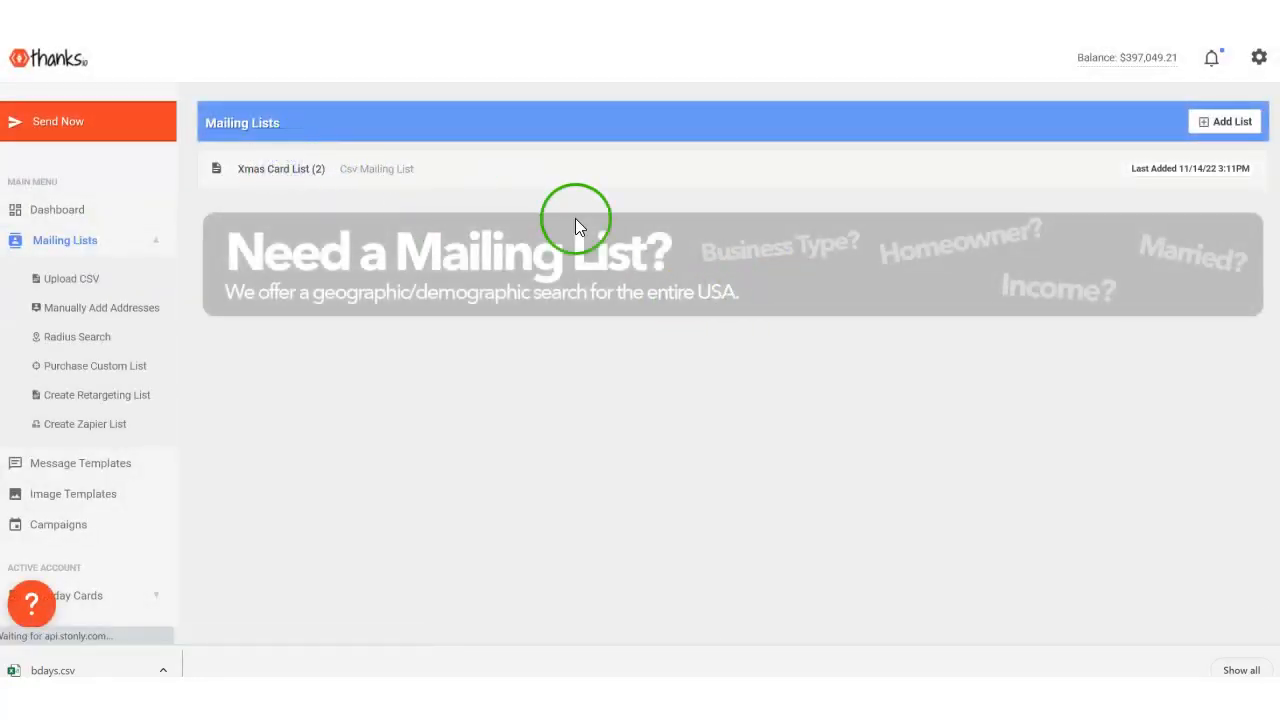
click(523, 170)
scroll(90, 457, down, 1)
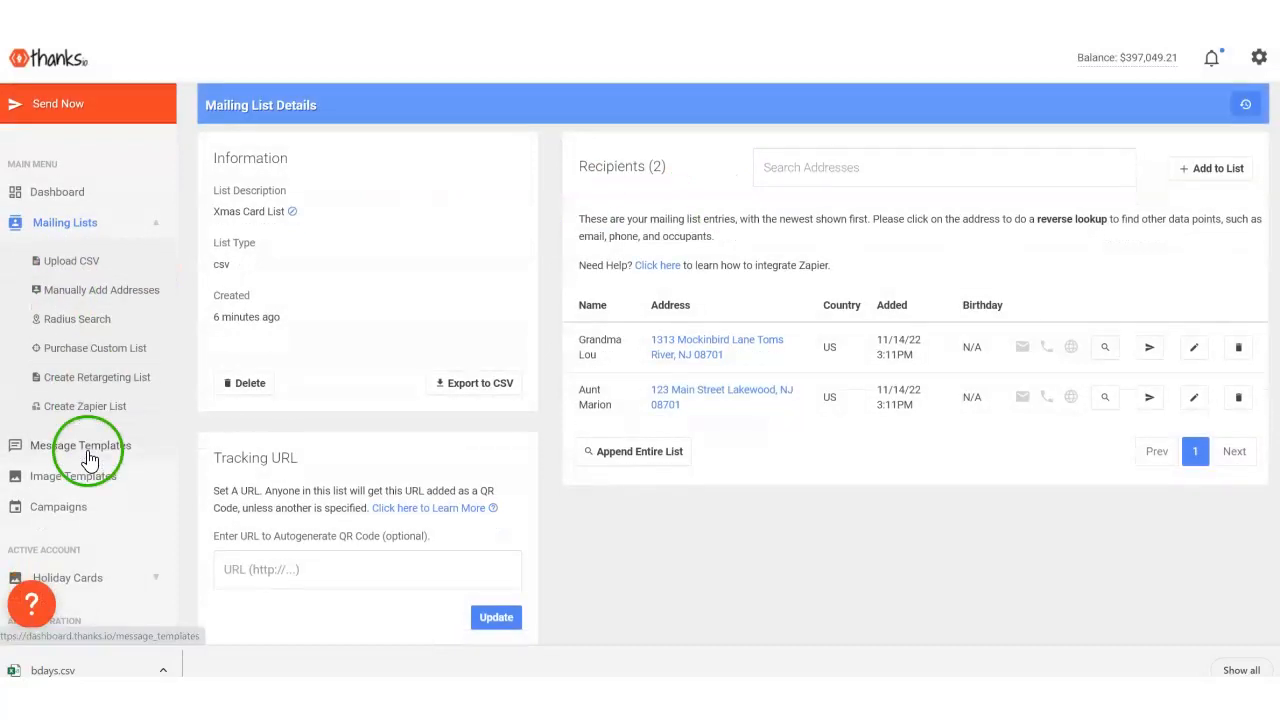
- Open the campaigns overview and check the yearly schedule of the Xmas Card List campaign
scroll(88, 458, down, 1)
click(50, 452)
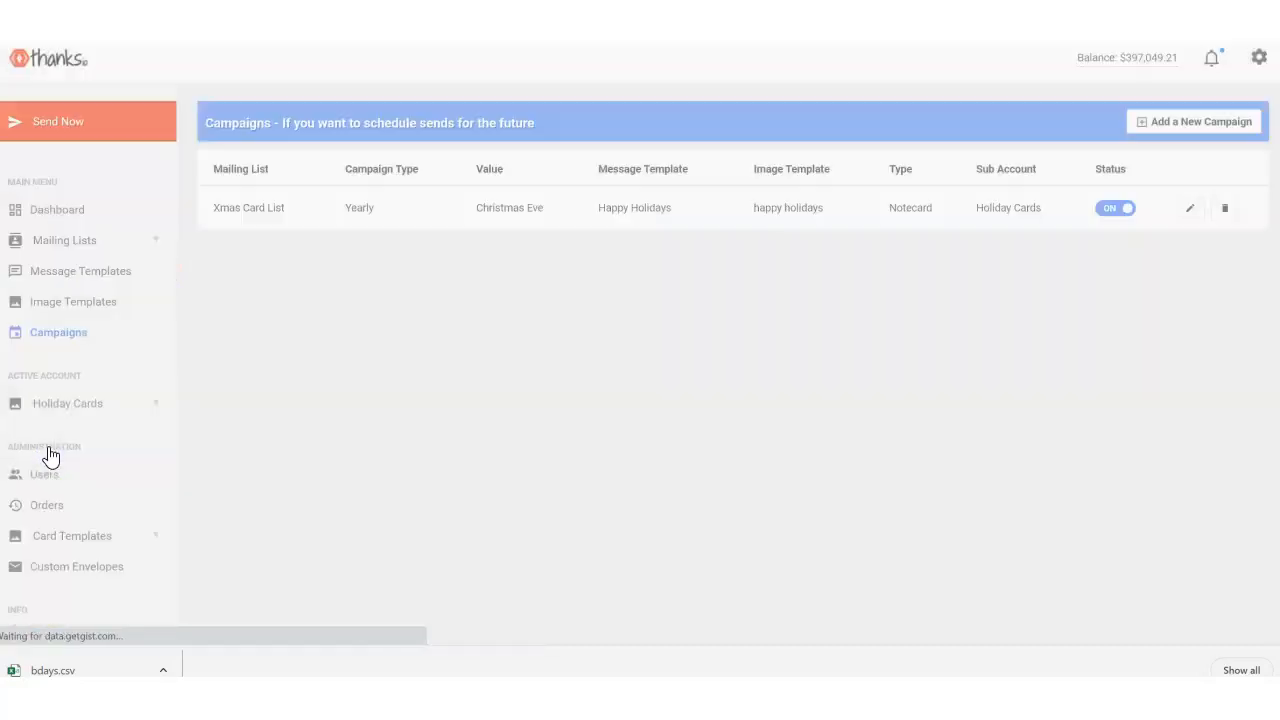
drag(382, 206, 343, 212)
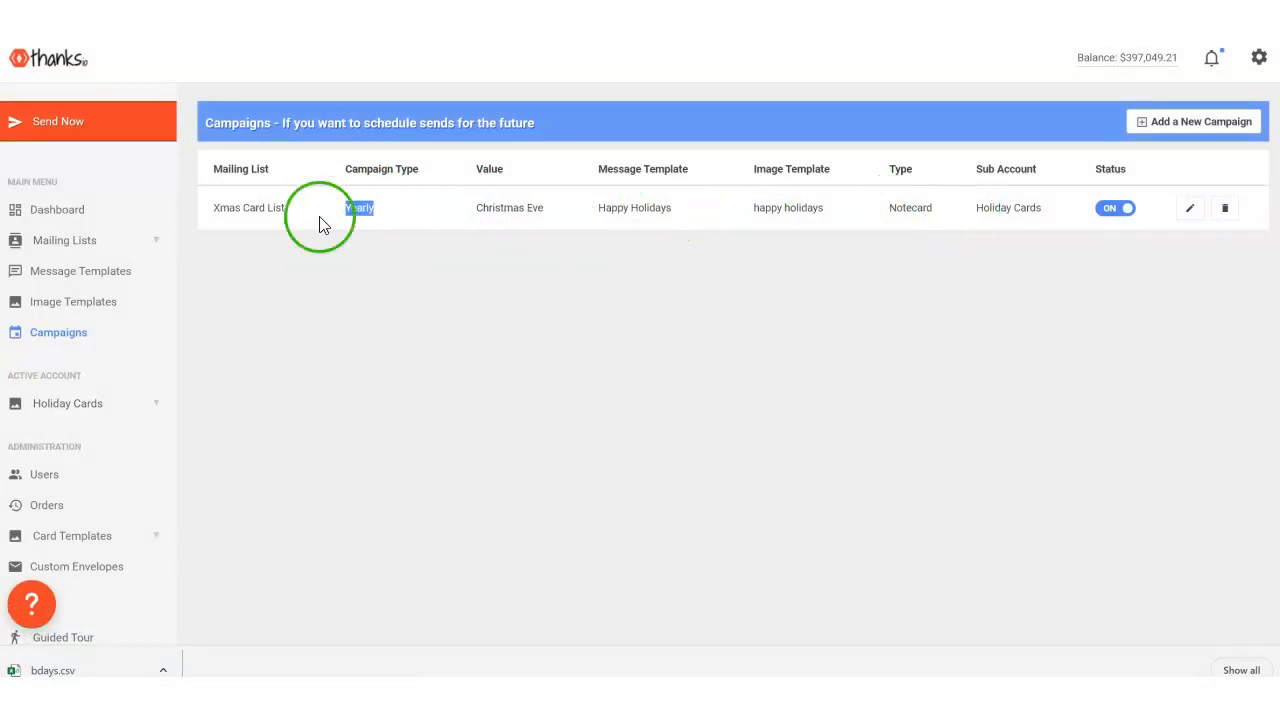
scroll(677, 366, down, 1)
scroll(700, 394, up, 1)
- Examine the image and message template choices in the Xmas Card List campaign's settings and close them without saving
click(1189, 208)
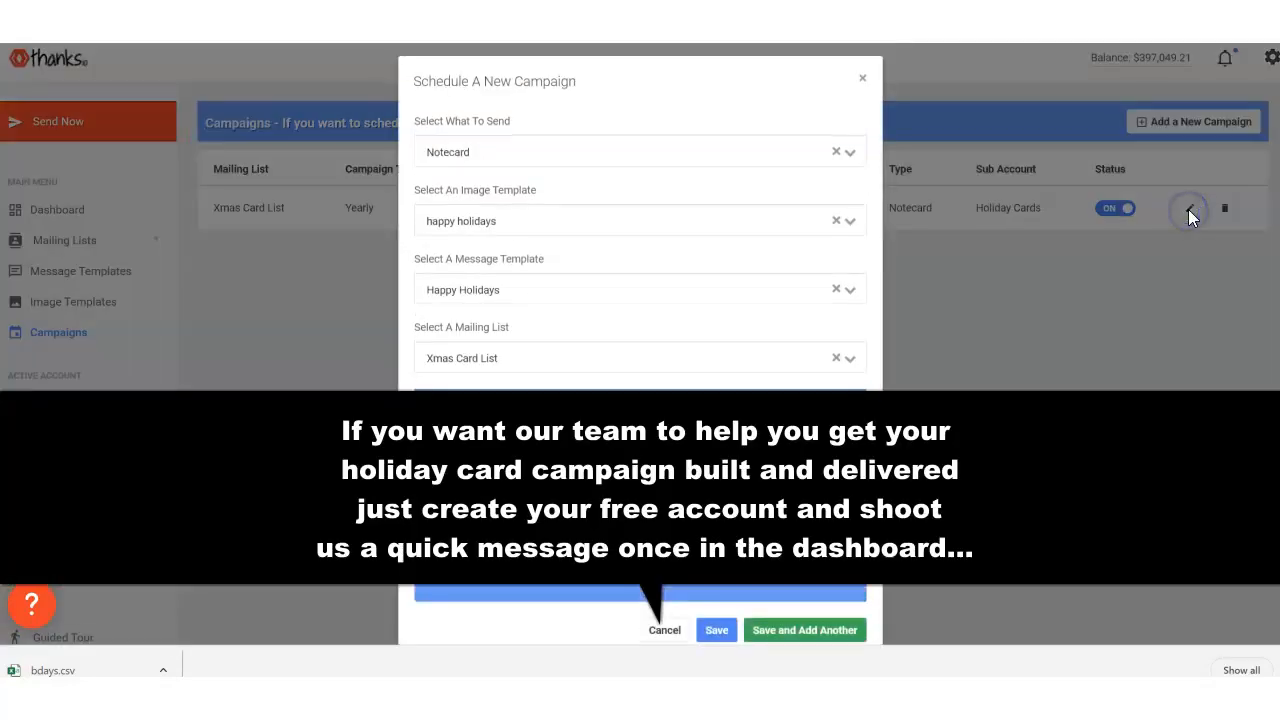
scroll(667, 214, down, 1)
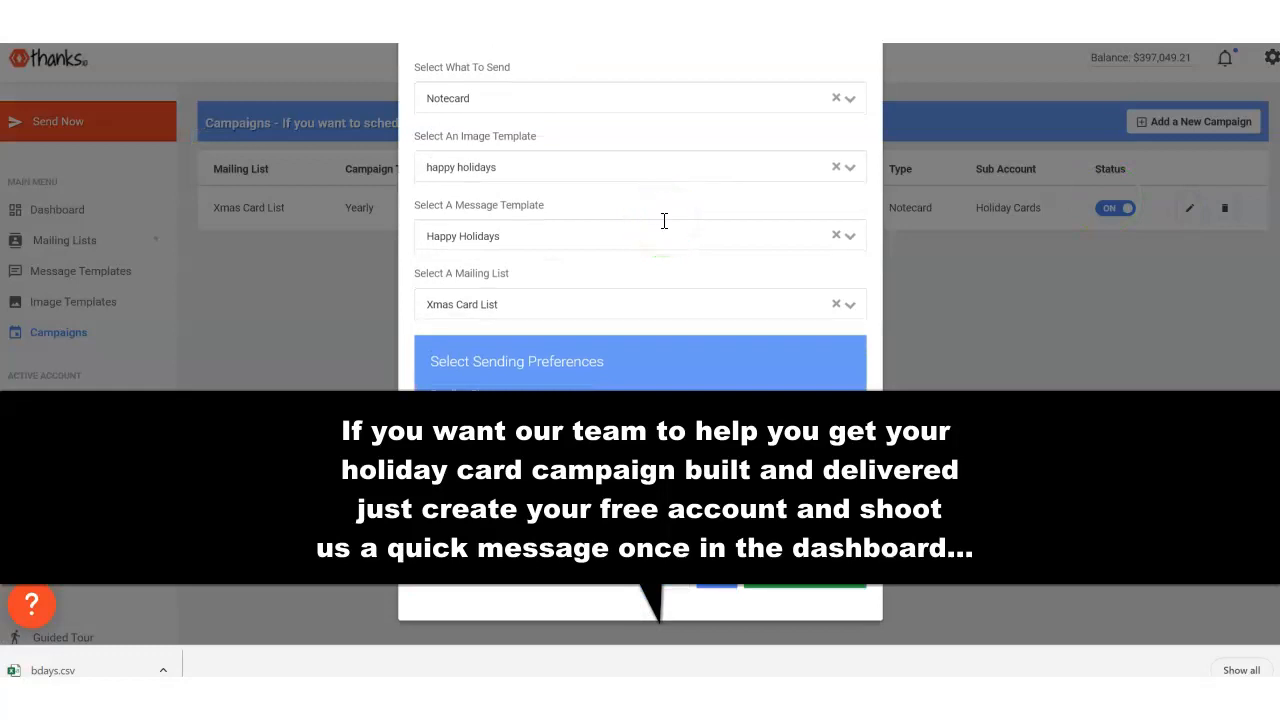
scroll(663, 220, up, 1)
scroll(664, 221, down, 1)
scroll(665, 220, up, 1)
click(481, 221)
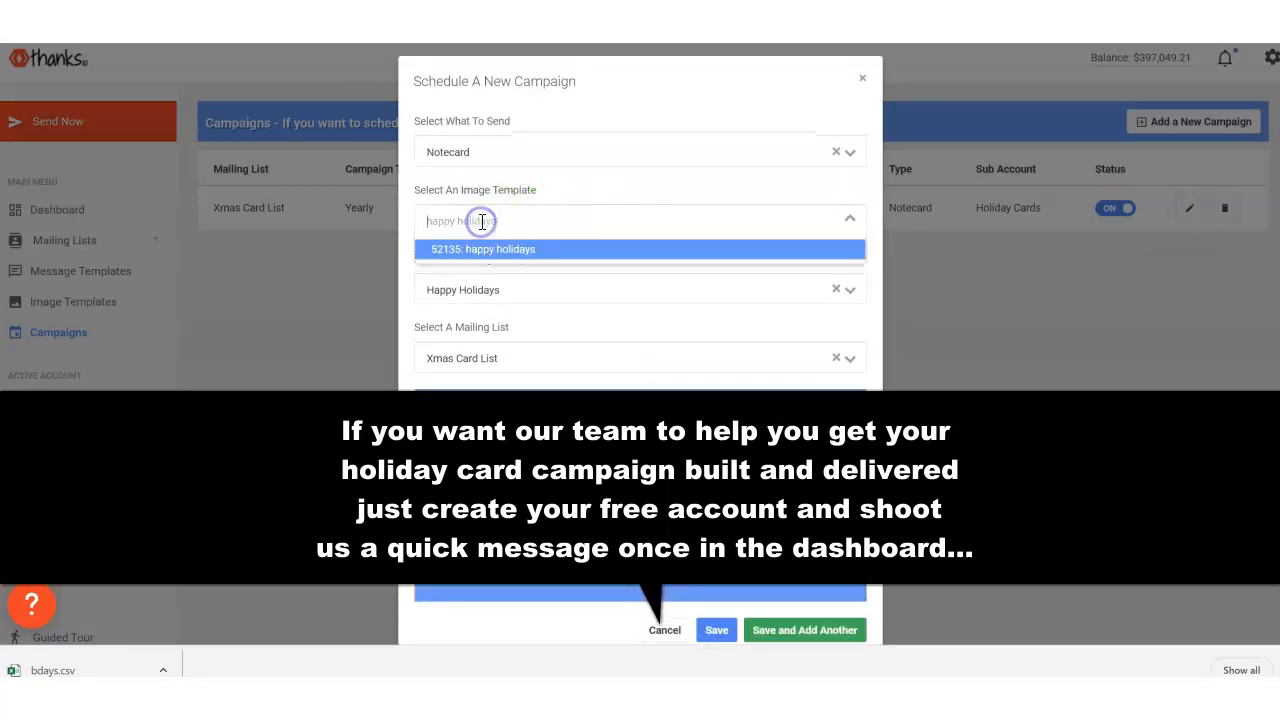
click(530, 298)
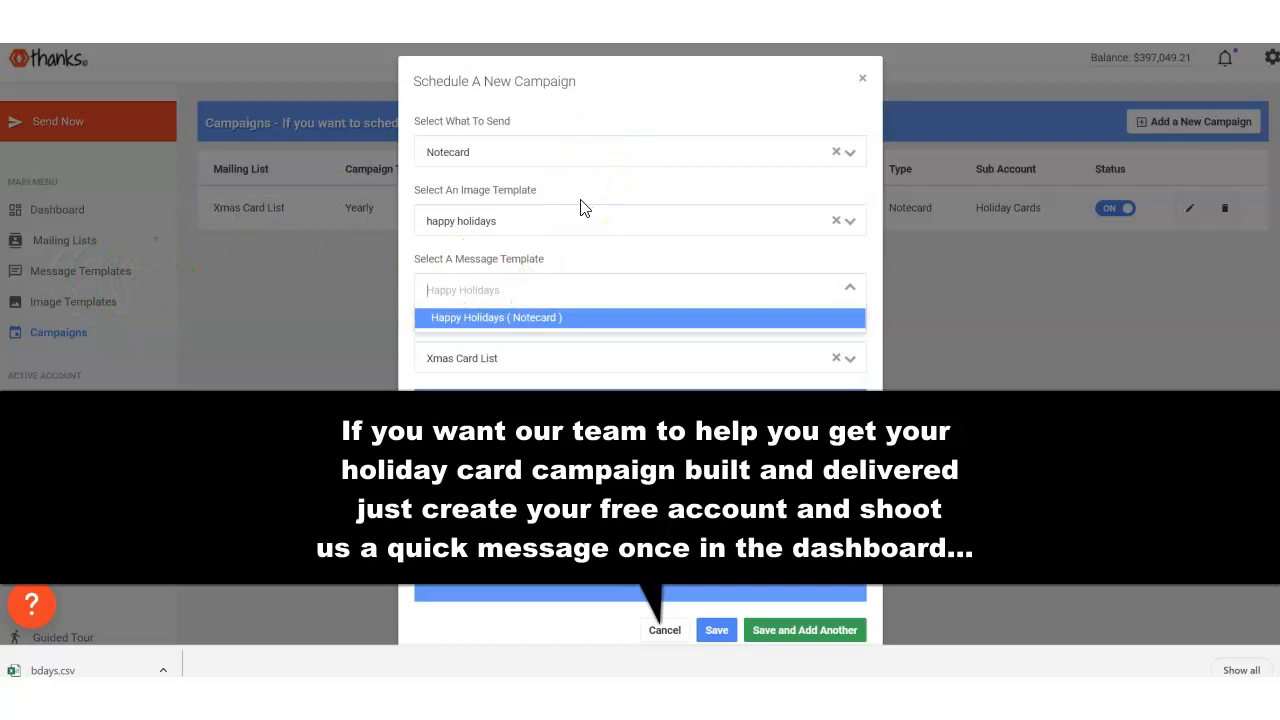
click(864, 82)
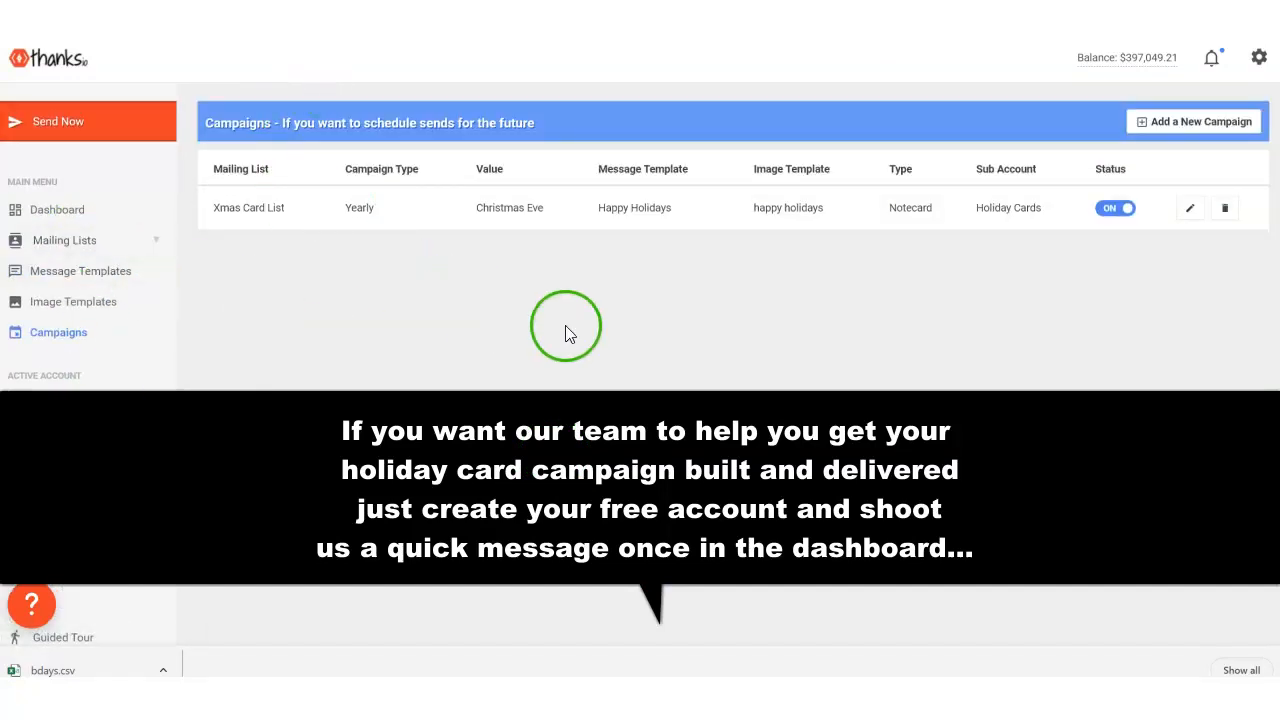
scroll(480, 388, down, 1)
scroll(470, 350, down, 2)
scroll(454, 297, up, 2)
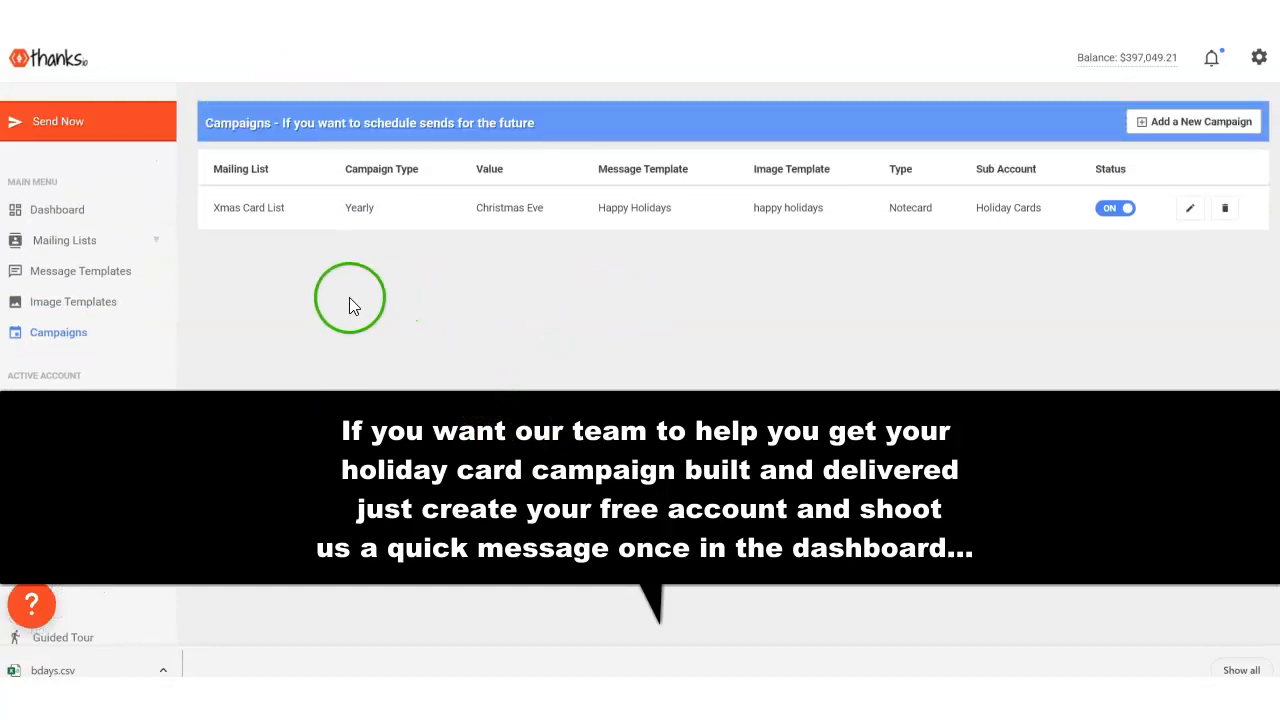